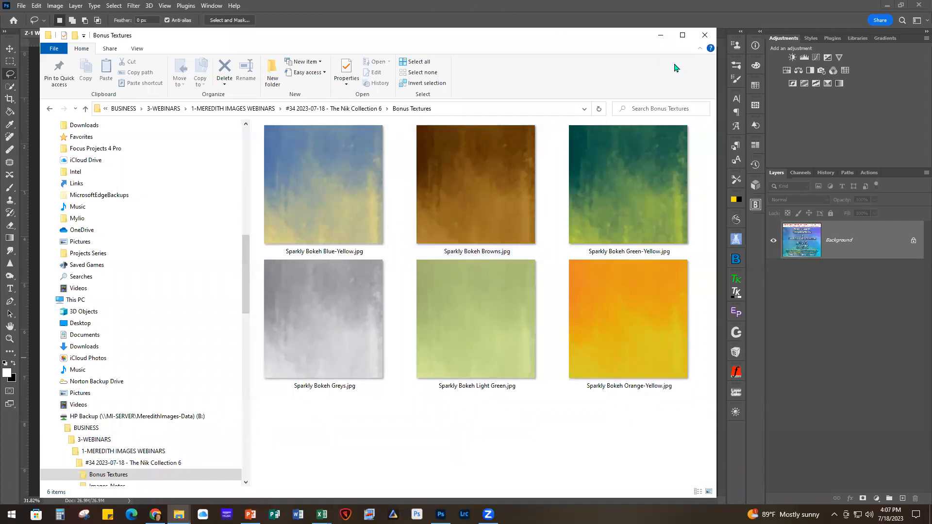
- Close the Bonus Textures folder window and the Z-1 What's New in Nik 6.jpg image
{"action": "left_click", "coordinate": [706, 37]}
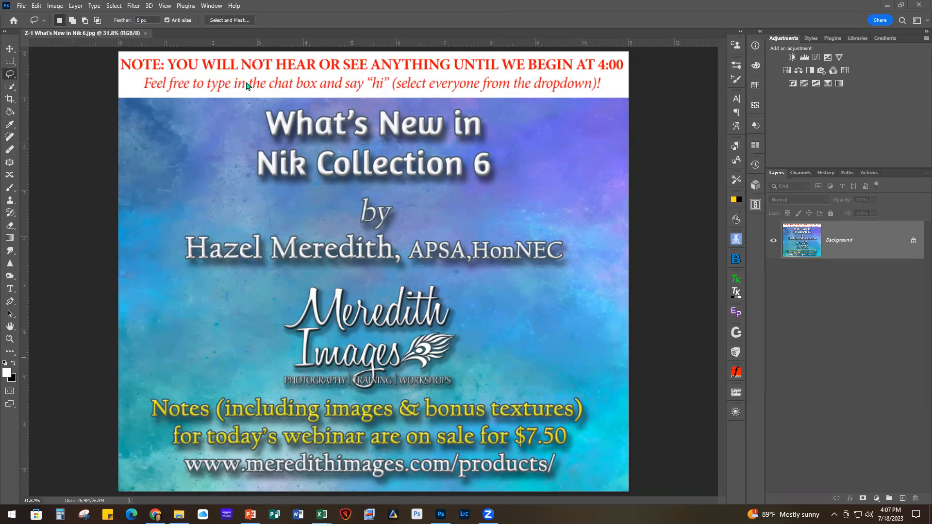
{"action": "left_click", "coordinate": [146, 33]}
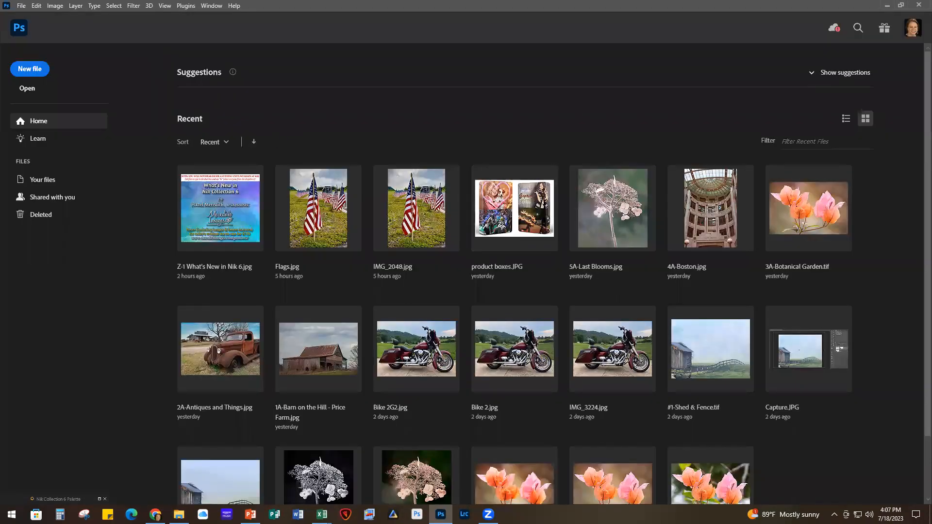
- Open the photo 1A-Barn on the Hill - Price Farm.jpg in Photoshop from its folder
{"action": "key", "text": "alt+Tab"}
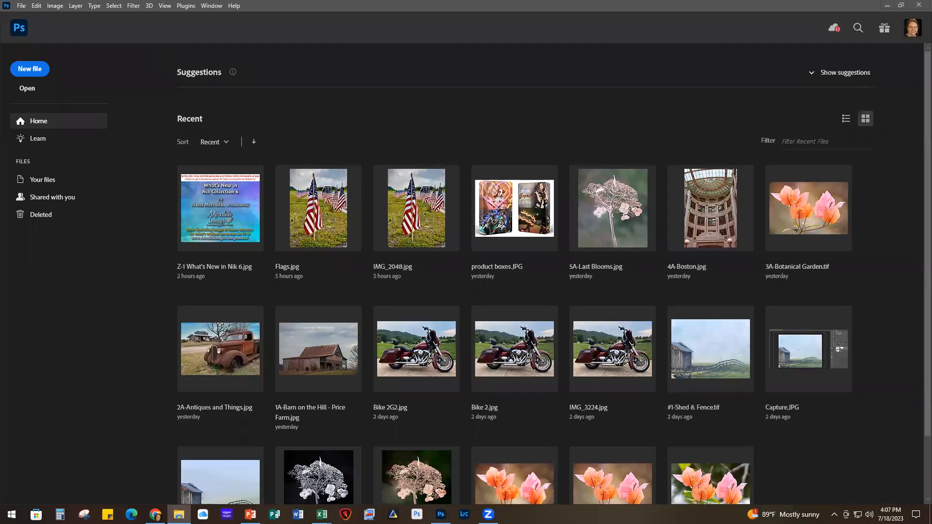
{"action": "left_click_drag", "start_coordinate": [1, 243], "coordinate": [274, 241]}
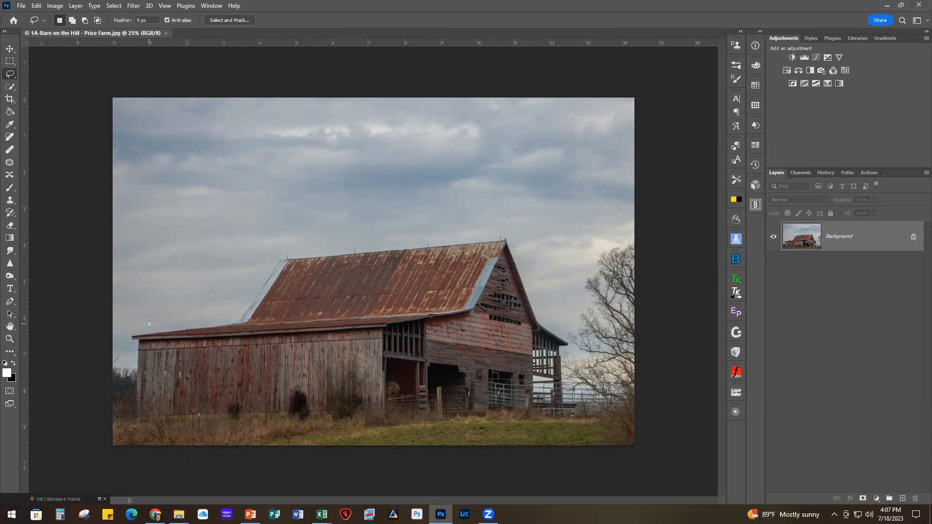
{"action": "key", "text": "ctrl+plus"}
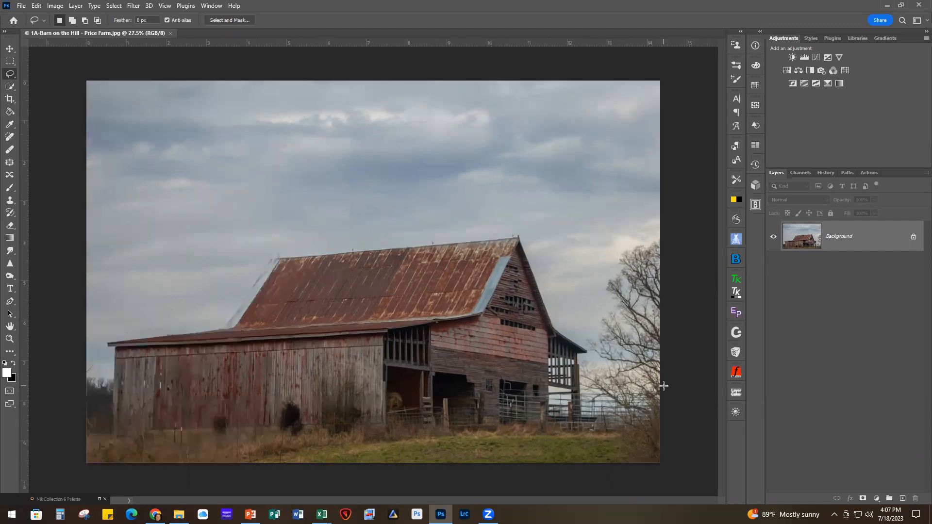
{"action": "key", "text": "ctrl+plus"}
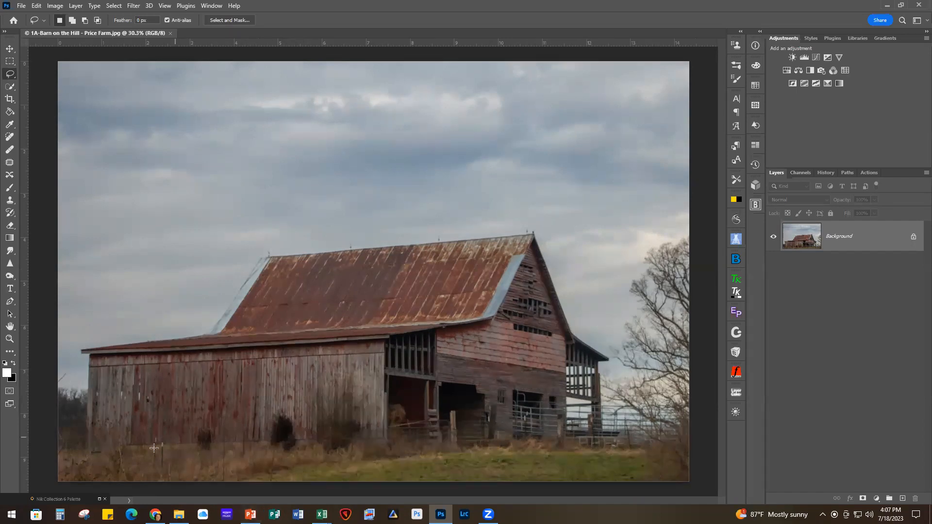
- Open the barn photo in Nik 6 Dfine and keep the noise measurement set to Automatically
{"action": "left_click", "coordinate": [99, 500]}
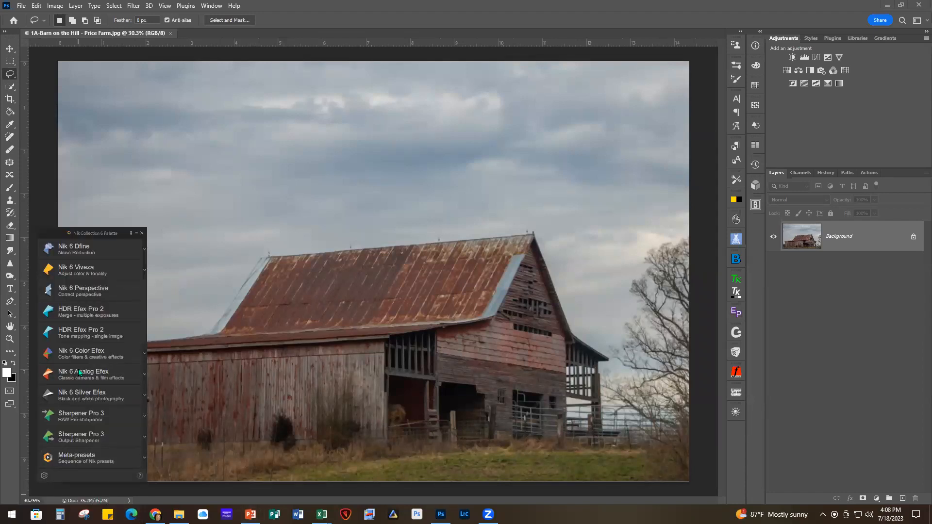
{"action": "left_click", "coordinate": [94, 249]}
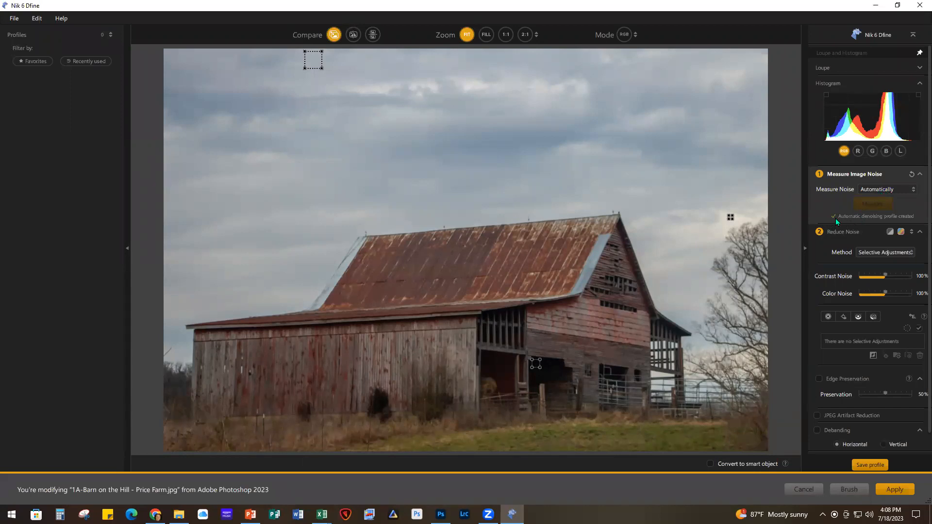
{"action": "left_click", "coordinate": [910, 191]}
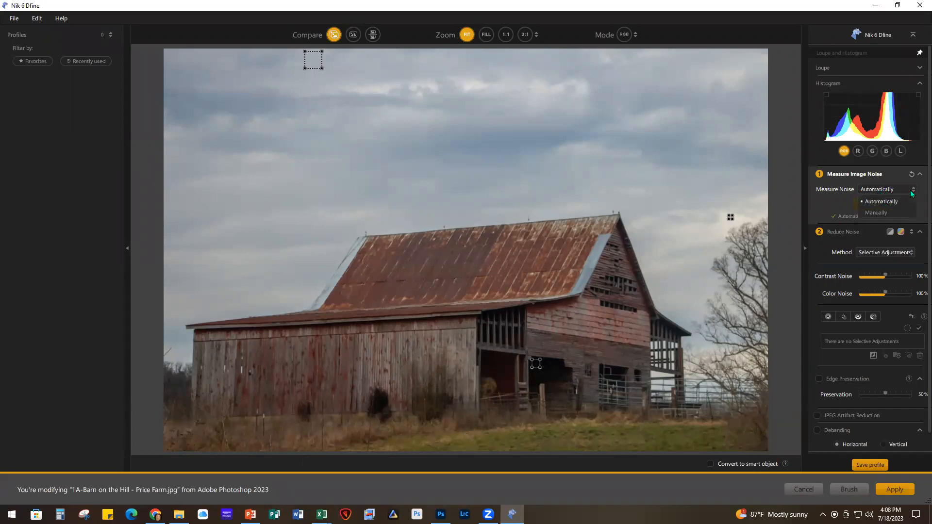
{"action": "left_click", "coordinate": [892, 189]}
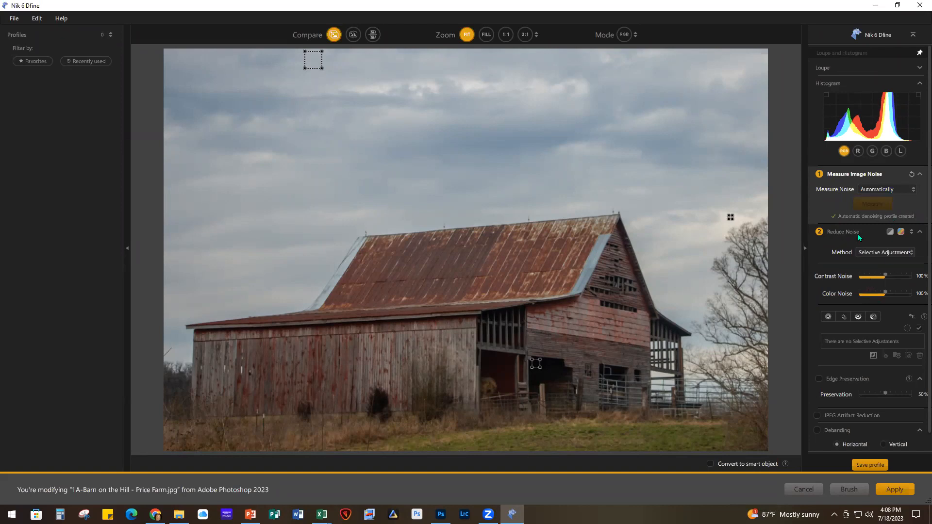
- With the Selective Adjustments method, set Contrast Noise and Color Noise to 120% and enable Edge Preservation at 77%
{"action": "left_click", "coordinate": [912, 253]}
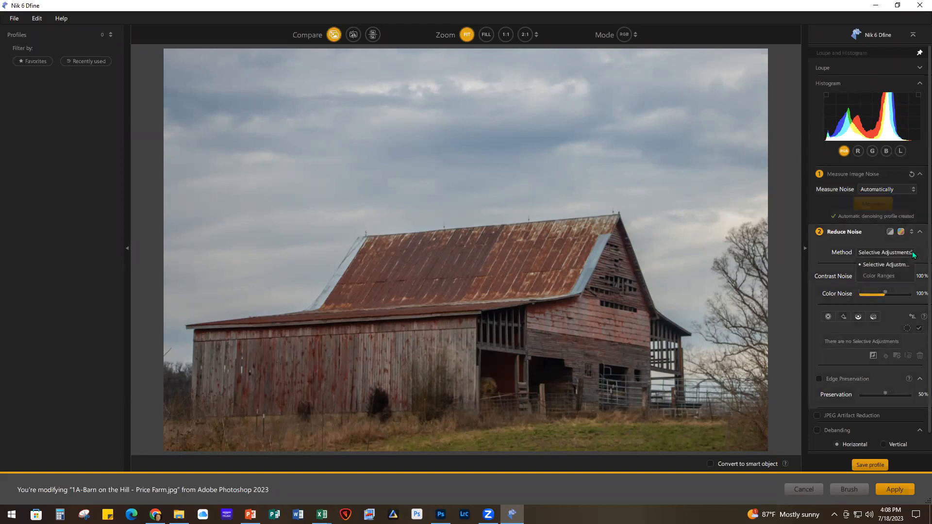
{"action": "left_click", "coordinate": [913, 255]}
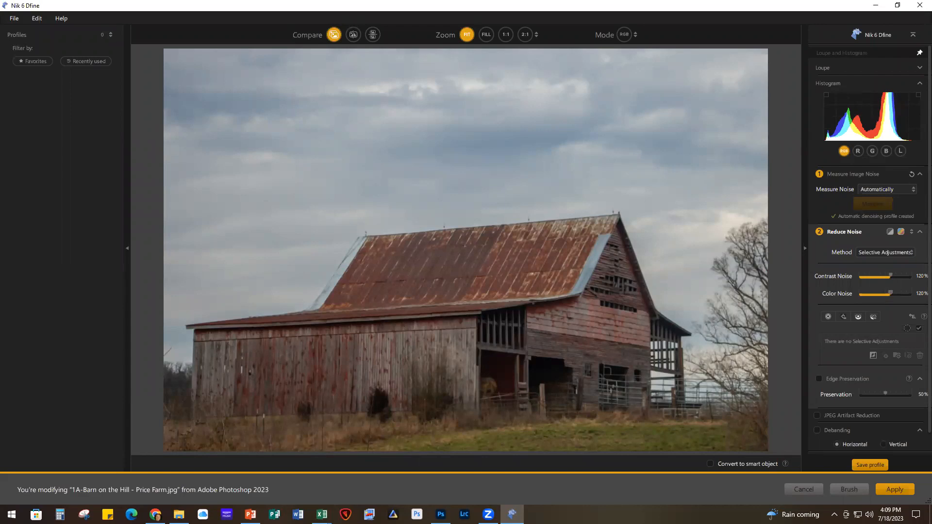
{"action": "left_click", "coordinate": [818, 379]}
{"action": "left_click_drag", "start_coordinate": [898, 393], "coordinate": [898, 394]}
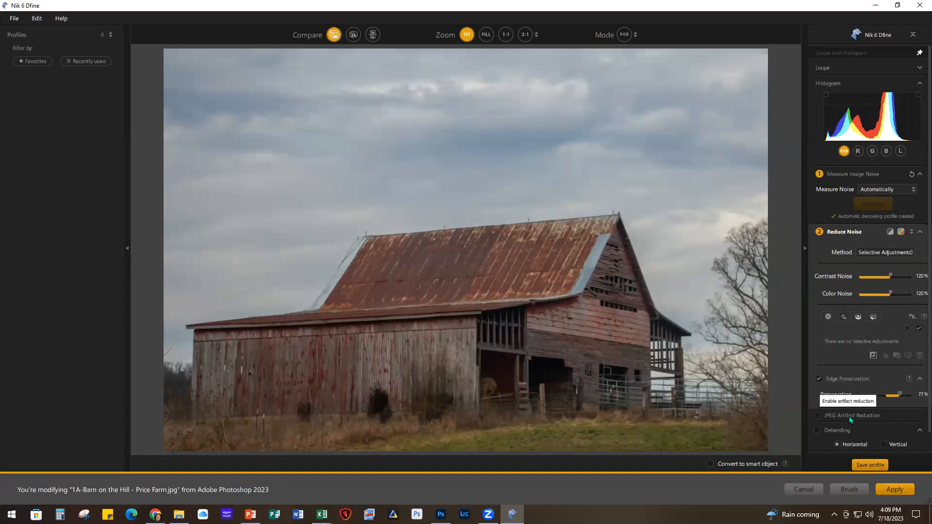
- Save the noise reduction settings as the profile Canon EOS 70D_ISO400_2023-07-18.dfine
{"action": "left_click", "coordinate": [870, 465]}
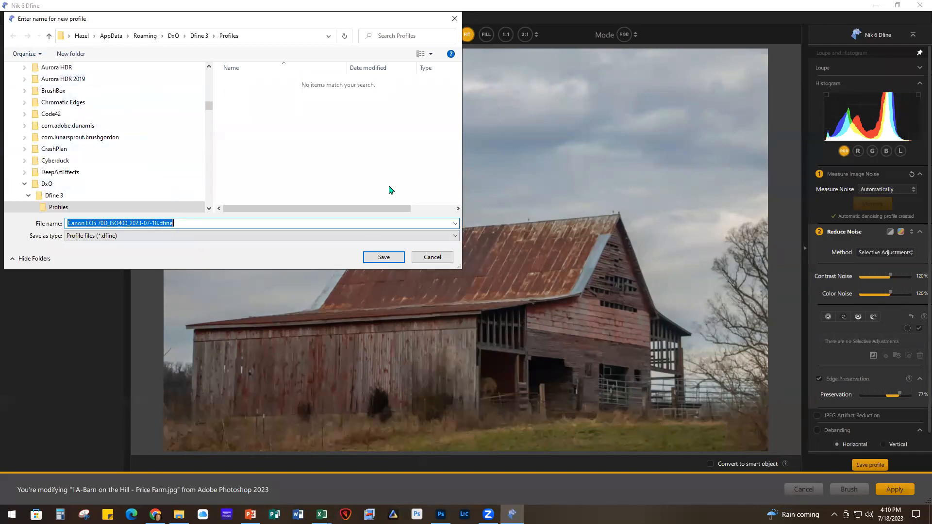
{"action": "left_click", "coordinate": [380, 257]}
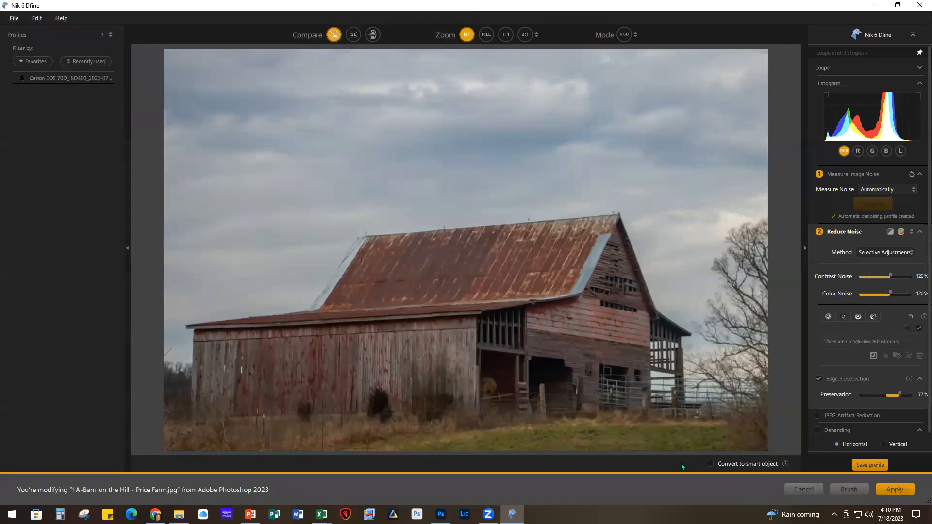
- Enable conversion to a smart object and apply the Dfine noise reduction to the photo
{"action": "left_click", "coordinate": [710, 465]}
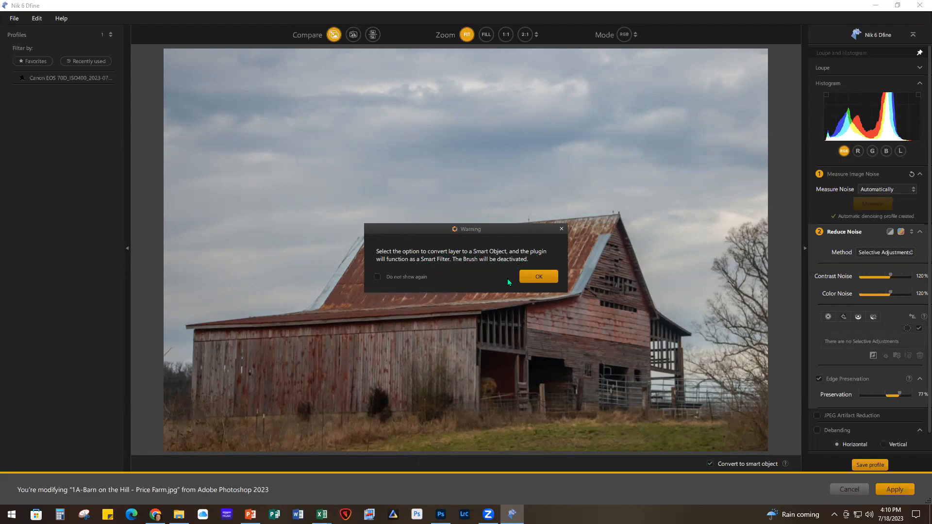
{"action": "left_click", "coordinate": [539, 278]}
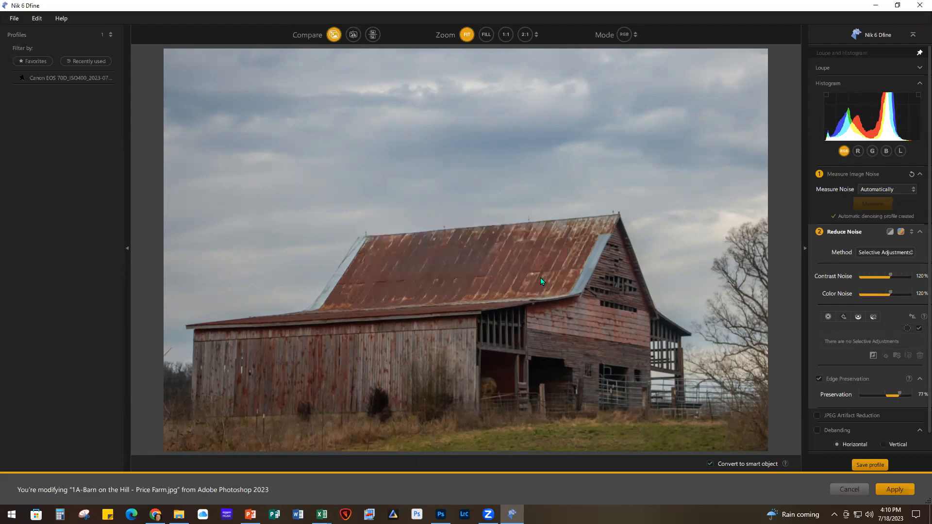
{"action": "left_click", "coordinate": [899, 489]}
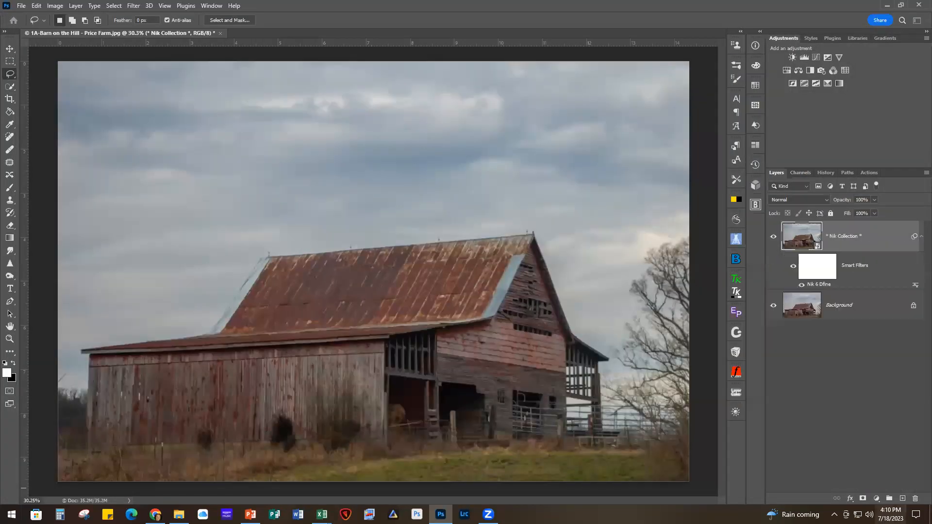
- Compare the barn's roof peak and the sky up close with the Dfine 3 layer hidden and shown
{"action": "scroll", "coordinate": [585, 348], "scroll_direction": "up", "scroll_amount": 3}
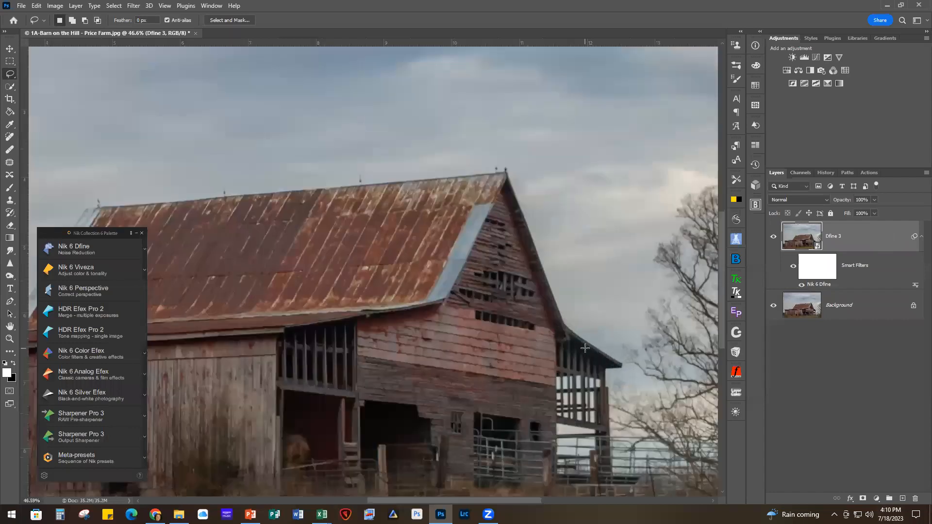
{"action": "scroll", "coordinate": [570, 344], "scroll_direction": "up", "scroll_amount": 6}
{"action": "left_click_drag", "start_coordinate": [616, 160], "coordinate": [570, 381]}
{"action": "left_click_drag", "start_coordinate": [583, 262], "coordinate": [661, 331]}
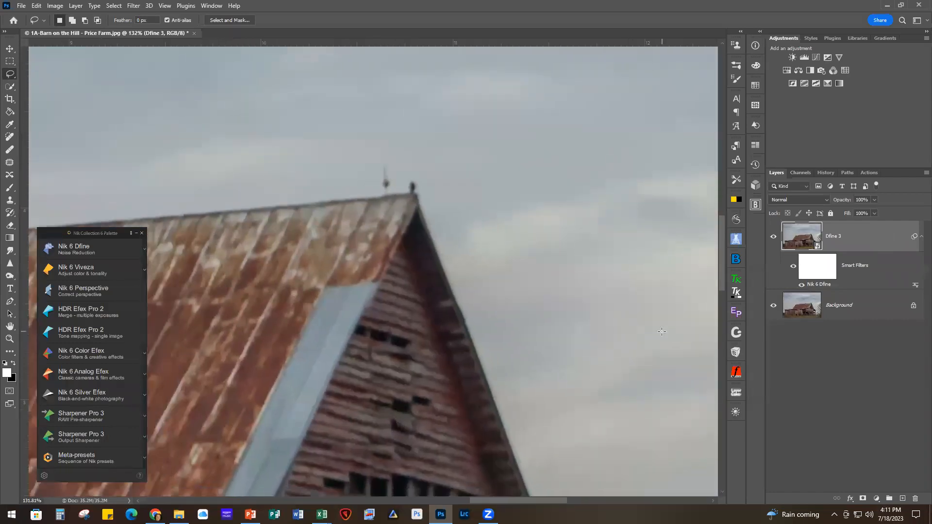
{"action": "left_click", "coordinate": [773, 237]}
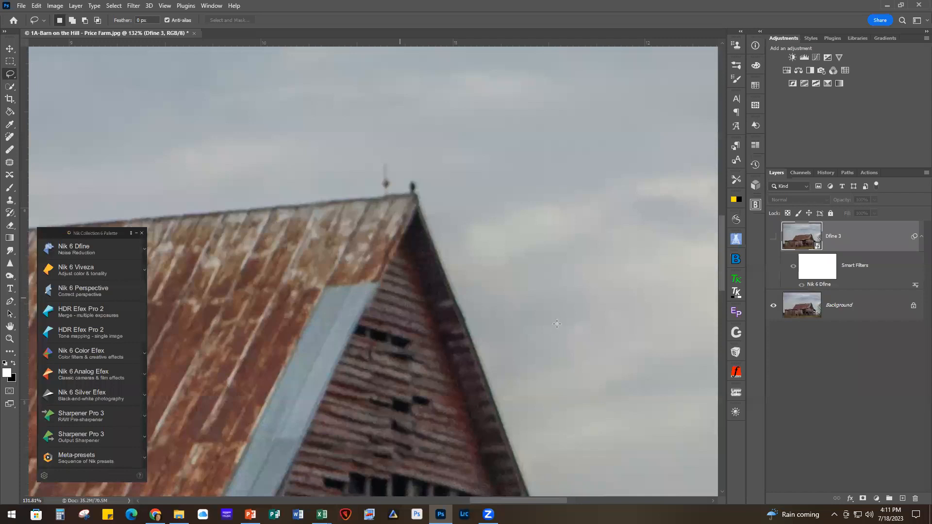
{"action": "left_click", "coordinate": [773, 238]}
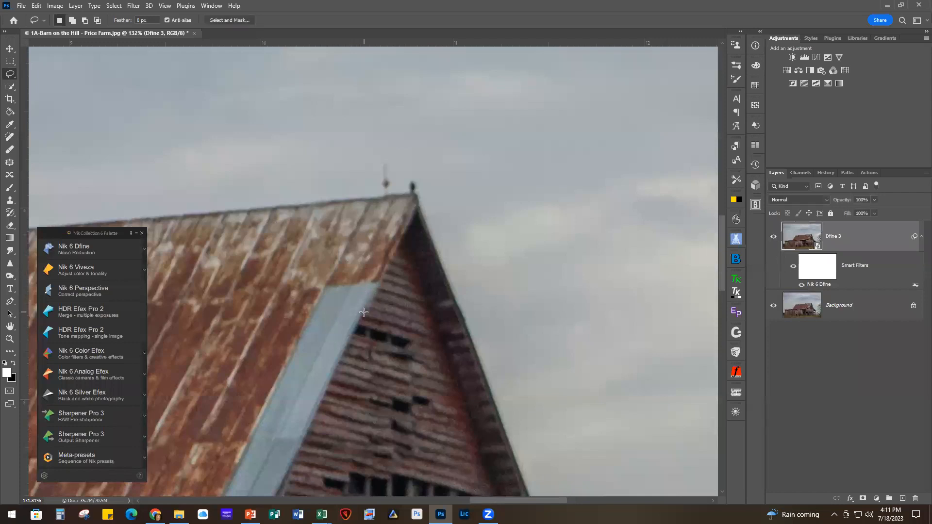
{"action": "scroll", "coordinate": [513, 236], "scroll_direction": "down", "scroll_amount": 10}
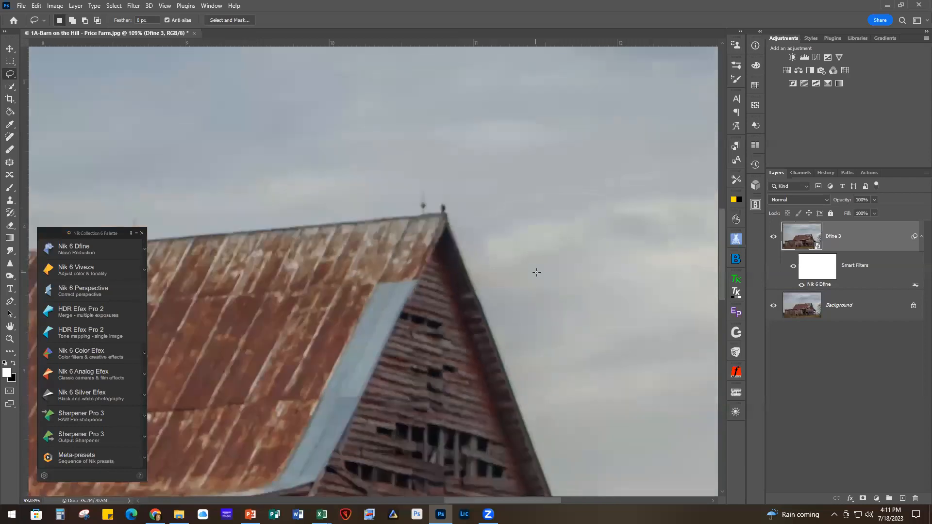
{"action": "scroll", "coordinate": [542, 273], "scroll_direction": "down", "scroll_amount": 1}
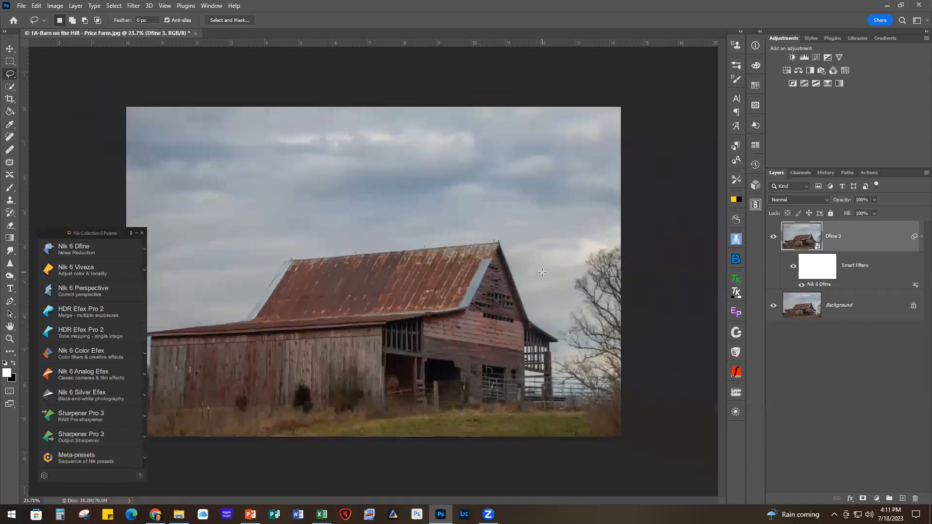
{"action": "scroll", "coordinate": [542, 272], "scroll_direction": "up", "scroll_amount": 2}
{"action": "scroll", "coordinate": [542, 272], "scroll_direction": "down", "scroll_amount": 1}
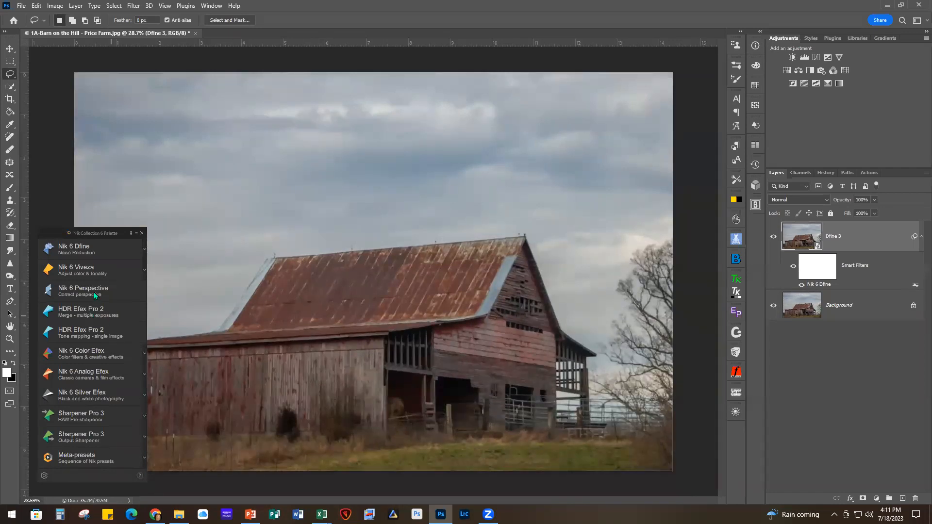
- Open the Dfine 3 smart object layer in Nik 6 Viveza and apply the En Vogue preset 011 Adjust Foreground
{"action": "left_click", "coordinate": [113, 269]}
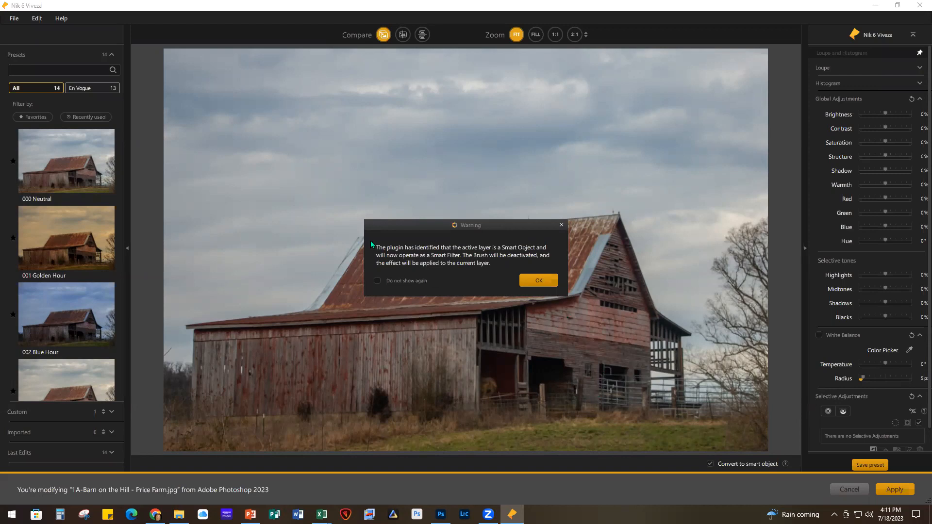
{"action": "left_click", "coordinate": [538, 286]}
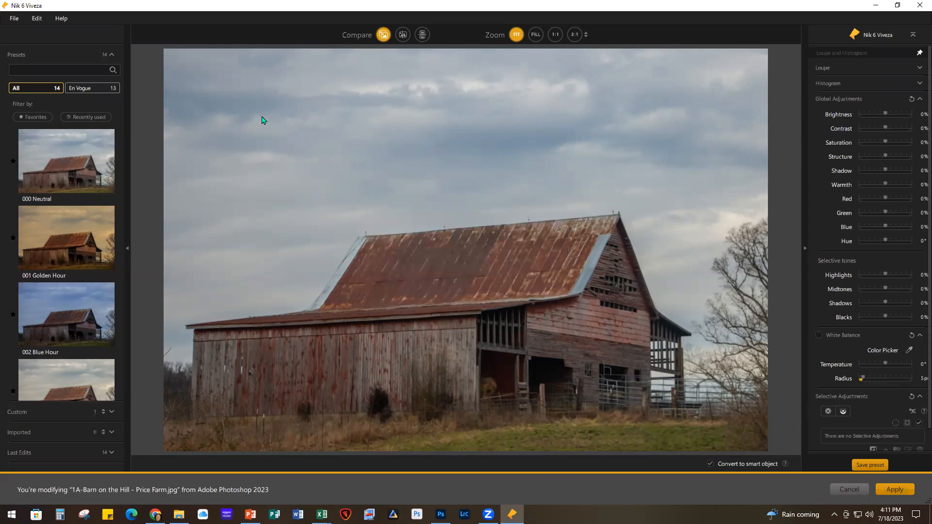
{"action": "left_click", "coordinate": [90, 89]}
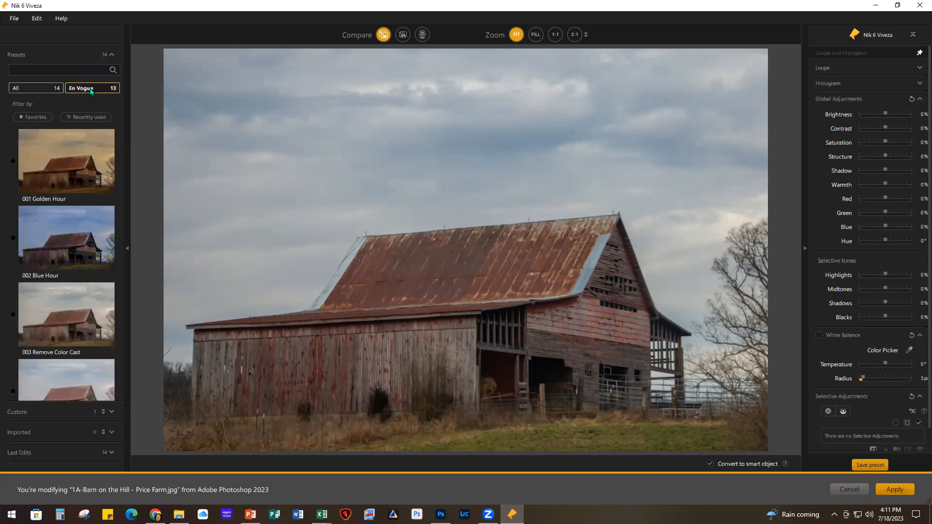
{"action": "scroll", "coordinate": [85, 325], "scroll_direction": "down", "scroll_amount": 10}
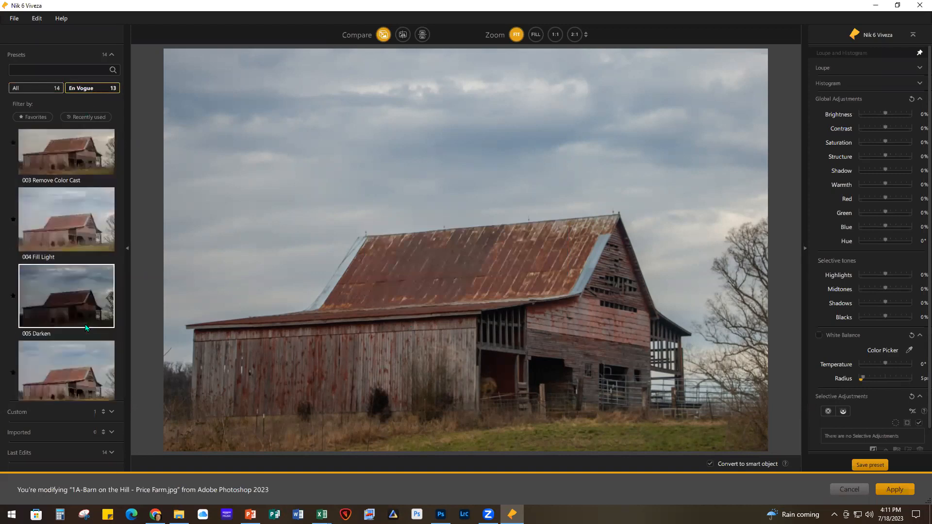
{"action": "scroll", "coordinate": [80, 301], "scroll_direction": "up", "scroll_amount": 1}
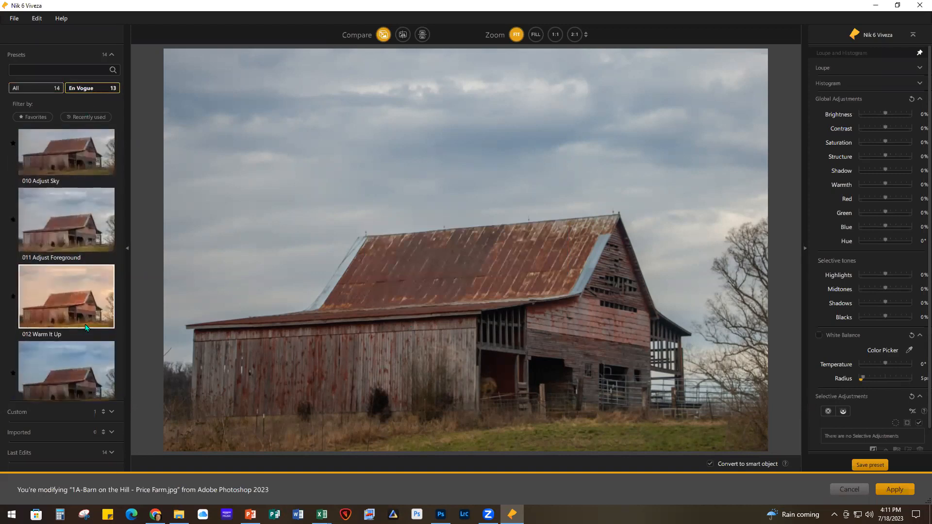
{"action": "left_click", "coordinate": [72, 228]}
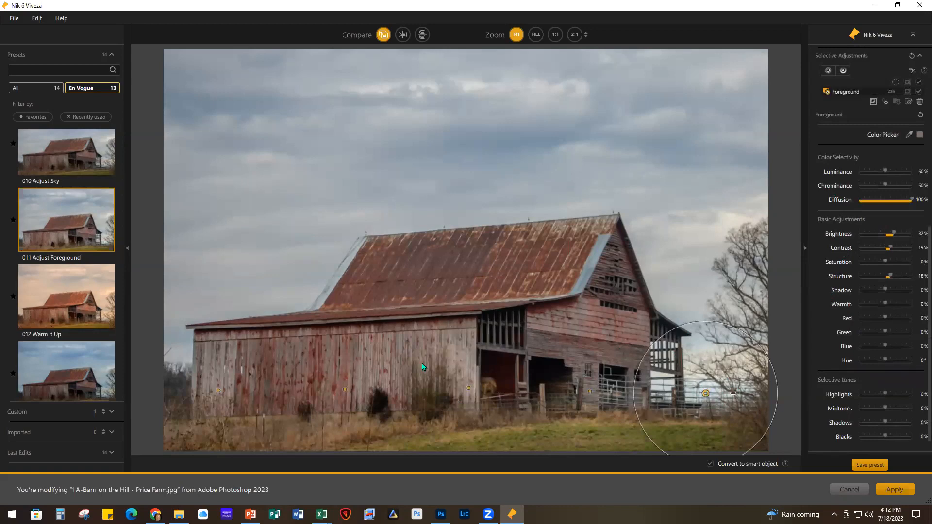
- Compare the photo with the preset's Foreground selective adjustment switched off and on, and return to the global adjustments
{"action": "scroll", "coordinate": [878, 223], "scroll_direction": "up", "scroll_amount": 3}
{"action": "scroll", "coordinate": [877, 220], "scroll_direction": "up", "scroll_amount": 1}
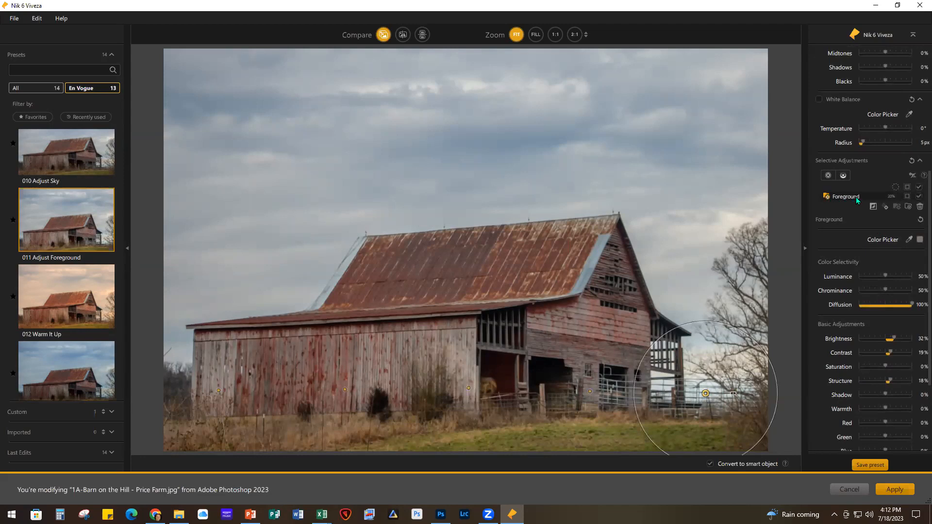
{"action": "left_click", "coordinate": [918, 198]}
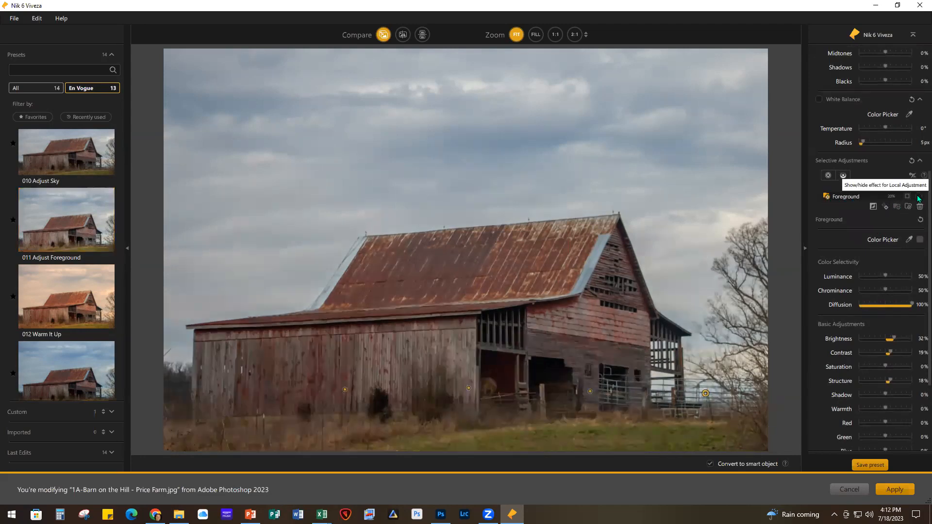
{"action": "left_click", "coordinate": [919, 197]}
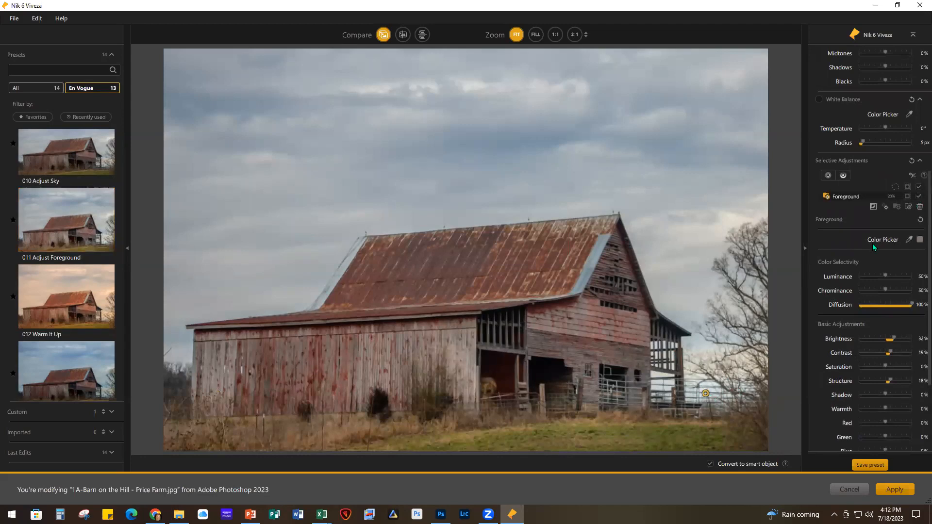
{"action": "scroll", "coordinate": [872, 243], "scroll_direction": "up", "scroll_amount": 5}
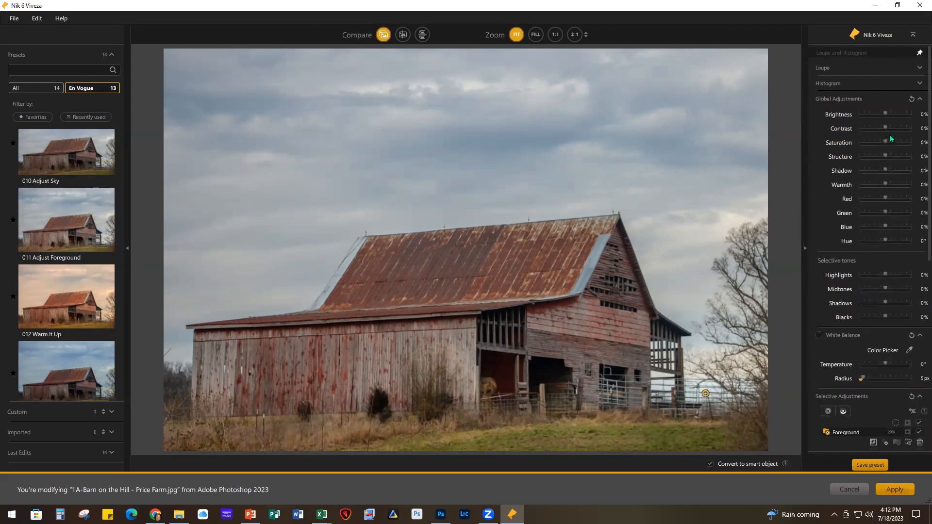
- Set the global Contrast to 22%, Saturation to 14%, Structure to 40%, Red to 10%, Highlights to -12% and Shadows to 2%
{"action": "left_click_drag", "start_coordinate": [886, 127], "coordinate": [889, 127]}
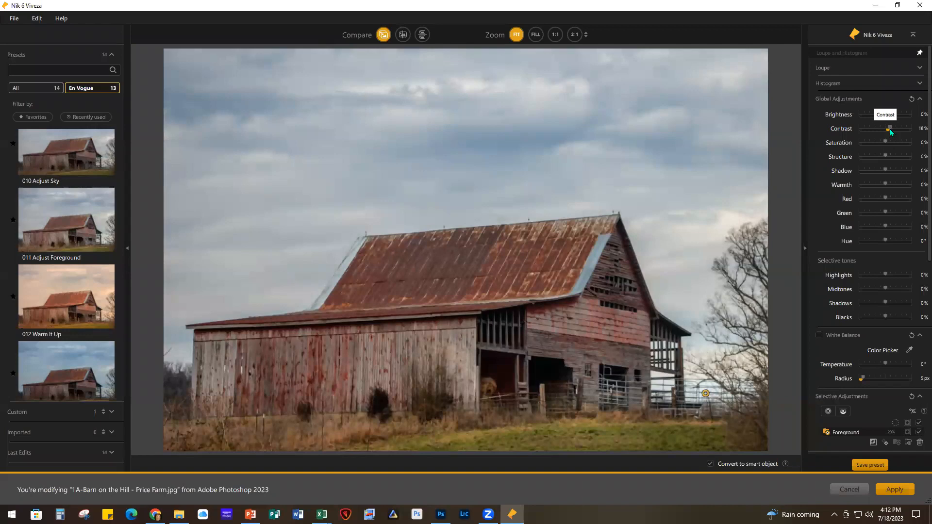
{"action": "left_click_drag", "start_coordinate": [890, 129], "coordinate": [890, 130]}
{"action": "left_click_drag", "start_coordinate": [889, 156], "coordinate": [895, 157]}
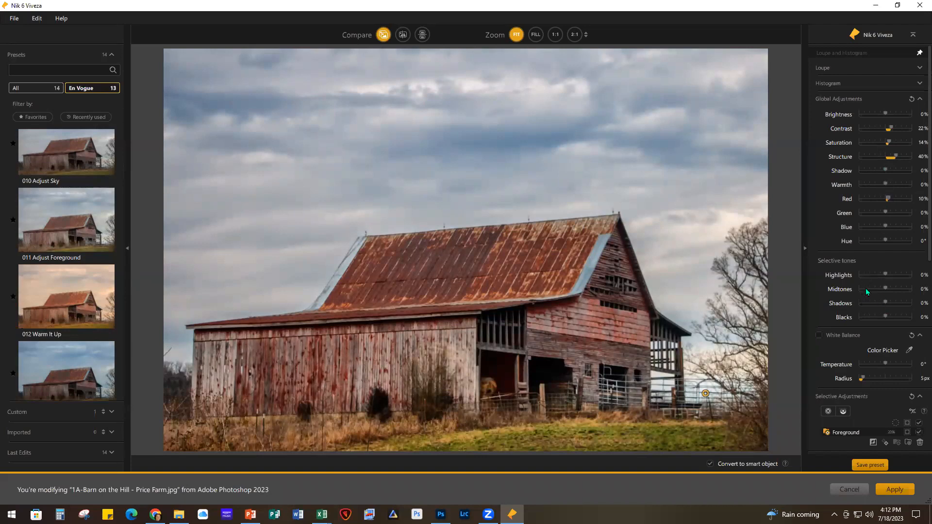
{"action": "left_click_drag", "start_coordinate": [883, 273], "coordinate": [882, 272]}
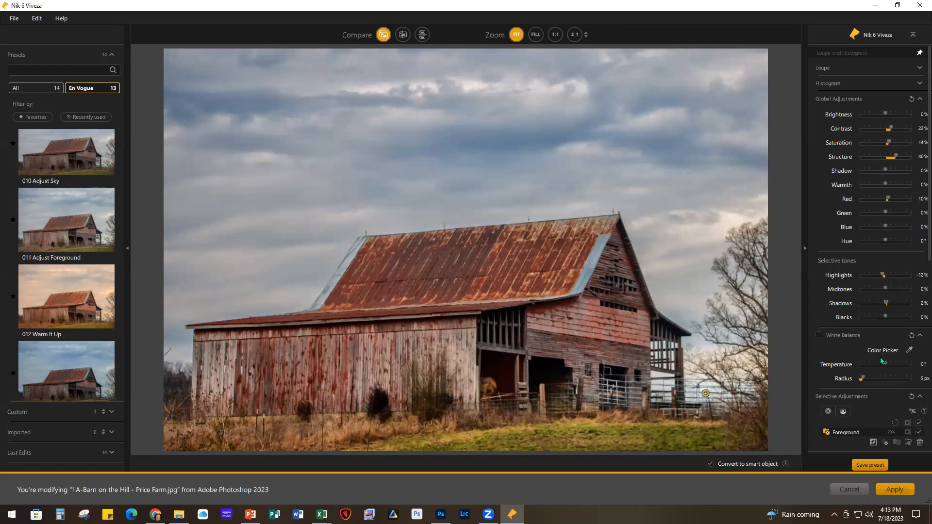
- Add a control line at the upper edge of the sky, with its gradient running down to the barn roof
{"action": "scroll", "coordinate": [880, 357], "scroll_direction": "down", "scroll_amount": 3}
{"action": "scroll", "coordinate": [879, 362], "scroll_direction": "down", "scroll_amount": 1}
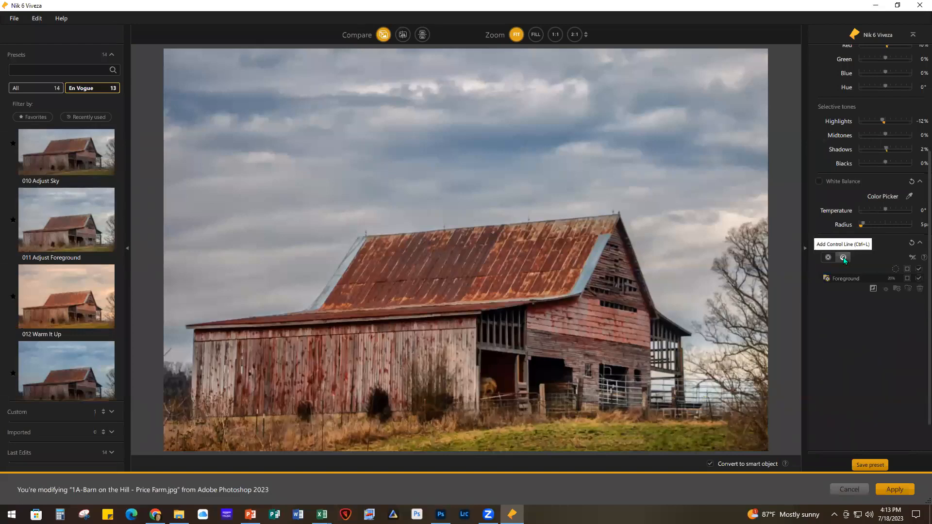
{"action": "scroll", "coordinate": [844, 261], "scroll_direction": "up", "scroll_amount": 3}
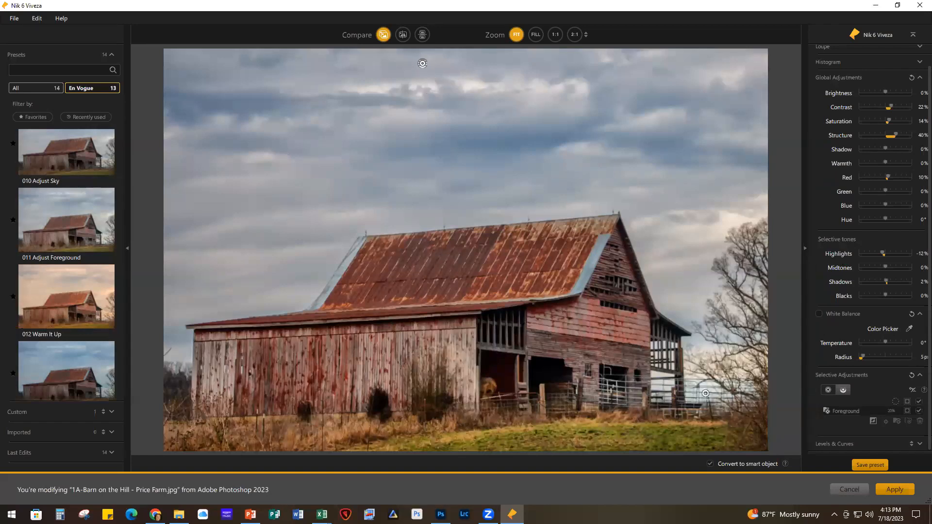
{"action": "left_click_drag", "start_coordinate": [423, 59], "coordinate": [436, 306]}
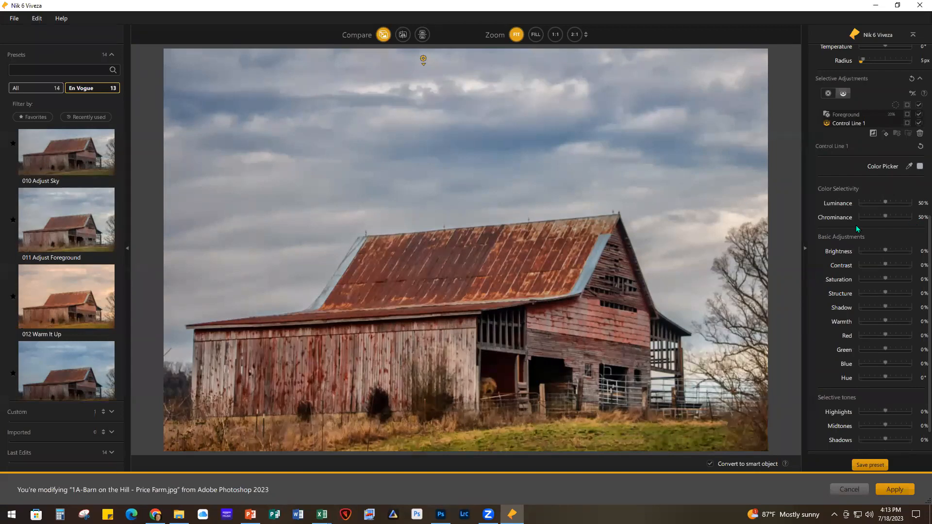
- With the control line's mask shown, set Luminance to 60% and Chrominance to 53%, and extend the gradient down to the grass
{"action": "left_click", "coordinate": [907, 123]}
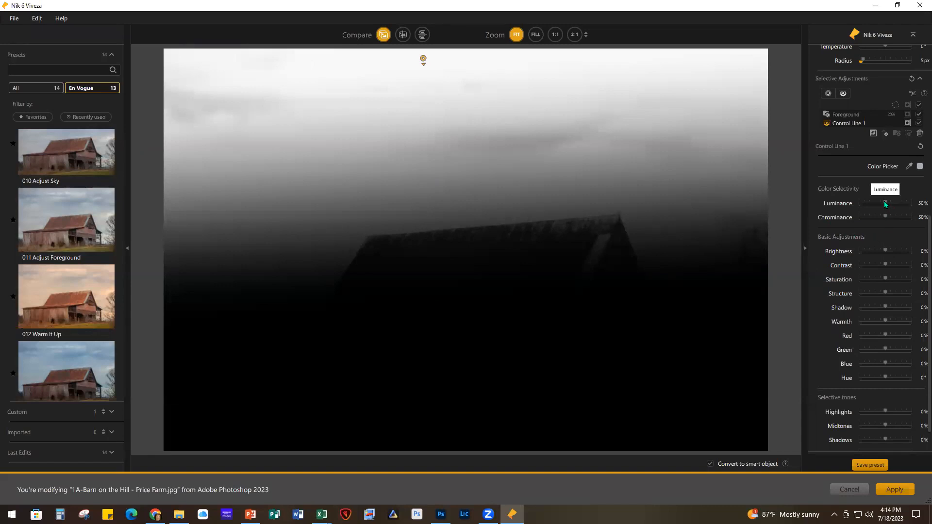
{"action": "left_click_drag", "start_coordinate": [886, 202], "coordinate": [891, 203]}
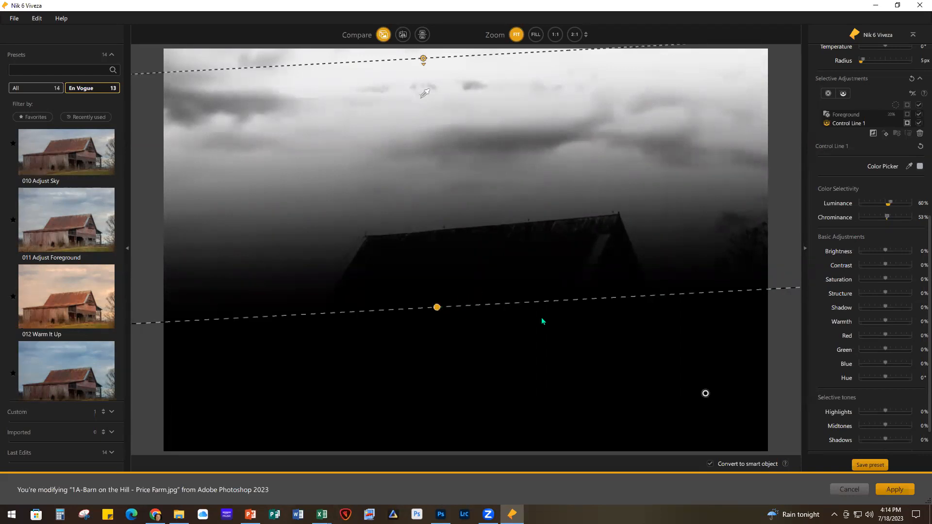
{"action": "mouse_move", "coordinate": [701, 394]}
{"action": "left_click_drag", "start_coordinate": [490, 305], "coordinate": [494, 402]}
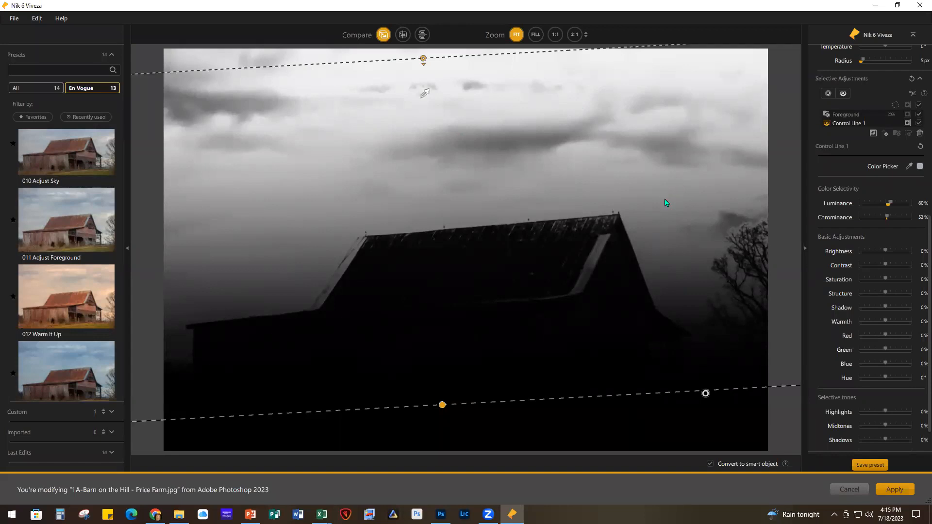
{"action": "left_click", "coordinate": [906, 123]}
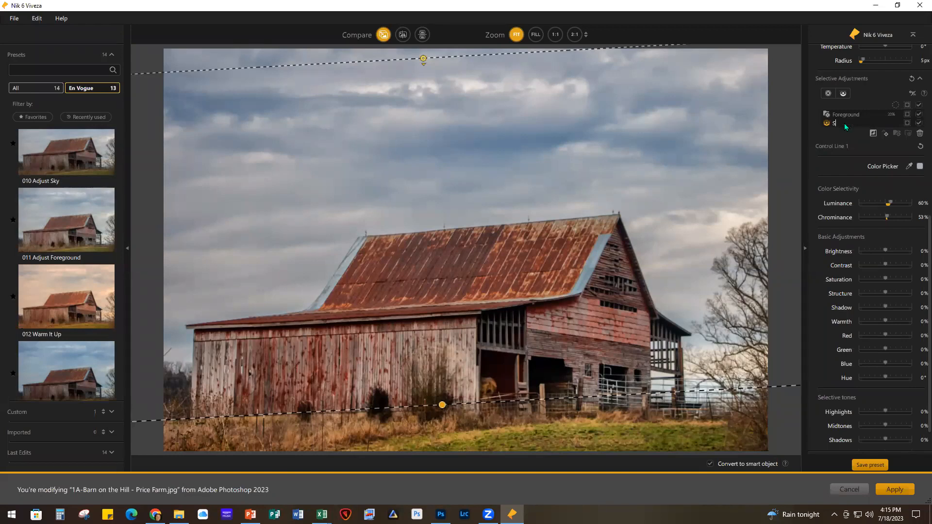
- Rename the control line Sky, set its Structure to -6% and Blue to 10%, and apply the Viveza edits
{"action": "key", "text": "Return"}
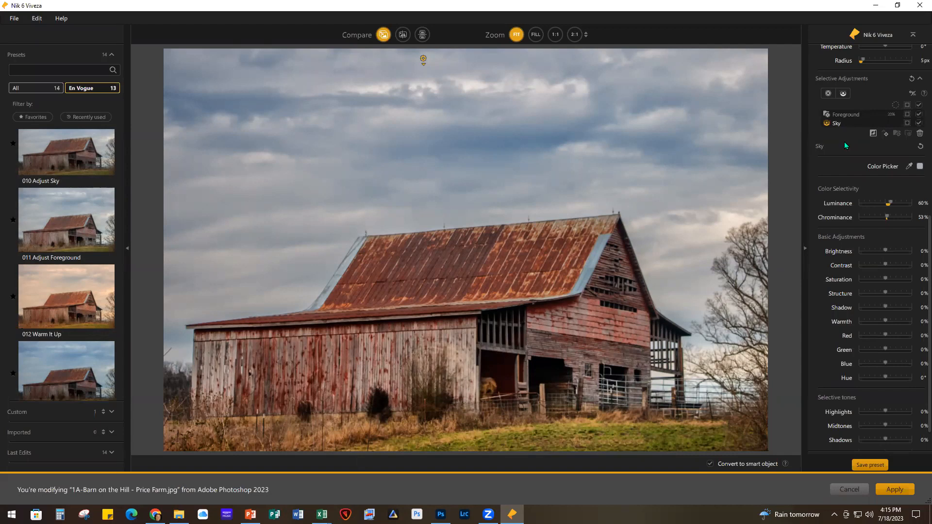
{"action": "mouse_move", "coordinate": [447, 156]}
{"action": "left_click_drag", "start_coordinate": [890, 362], "coordinate": [899, 363]}
{"action": "left_click", "coordinate": [894, 489]}
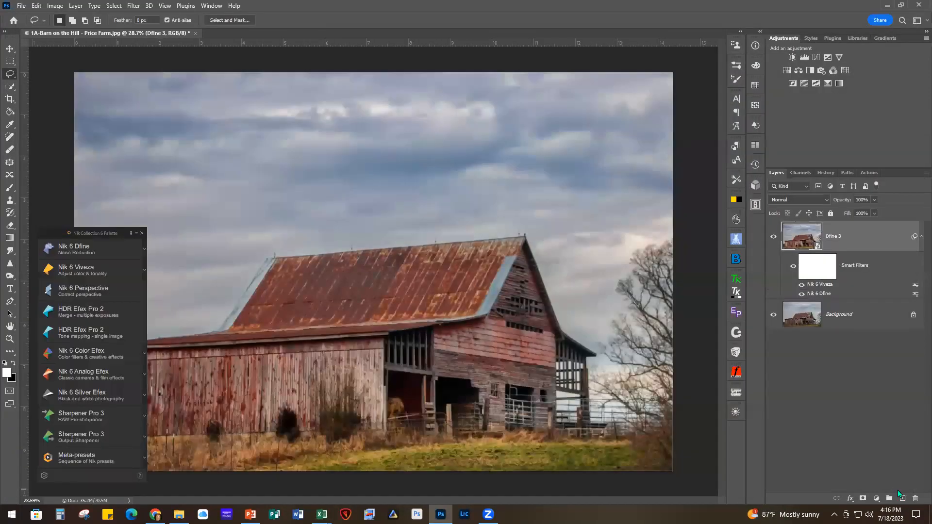
- Reopen the Nik 6 Viveza smart filter, set the Sky control line's Structure to -28%, and apply it
{"action": "double_click", "coordinate": [822, 286]}
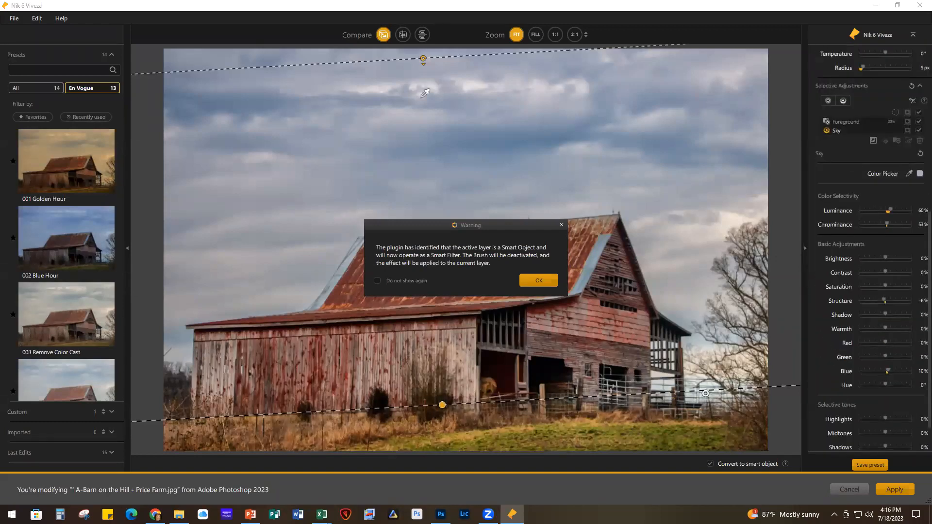
{"action": "left_click", "coordinate": [535, 282]}
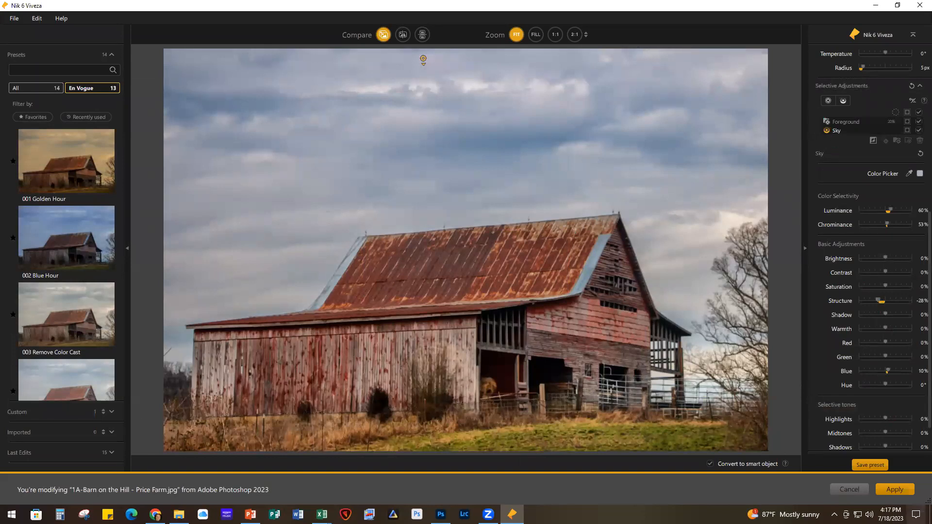
{"action": "left_click", "coordinate": [896, 490]}
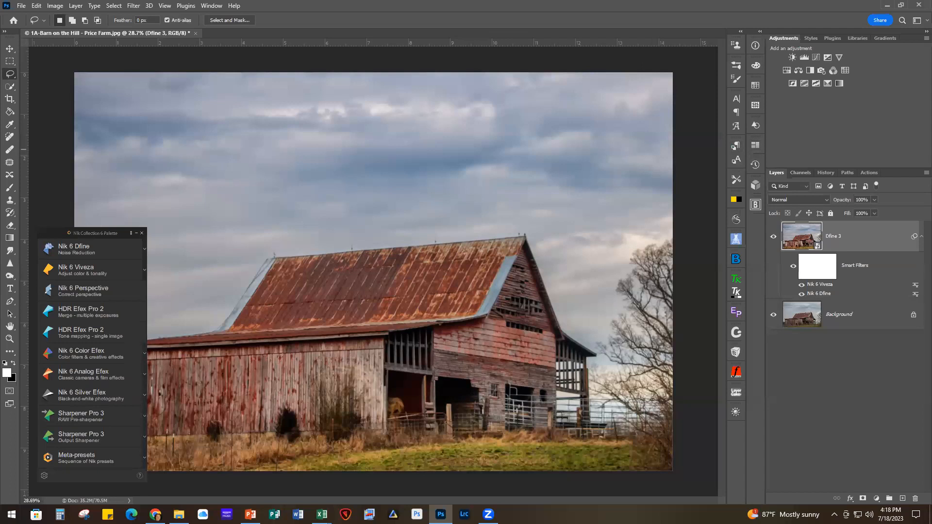
- Minimize the Nik Collection palette and compare the barn photo with the Dfine 3 layer hidden and shown
{"action": "left_click", "coordinate": [136, 233]}
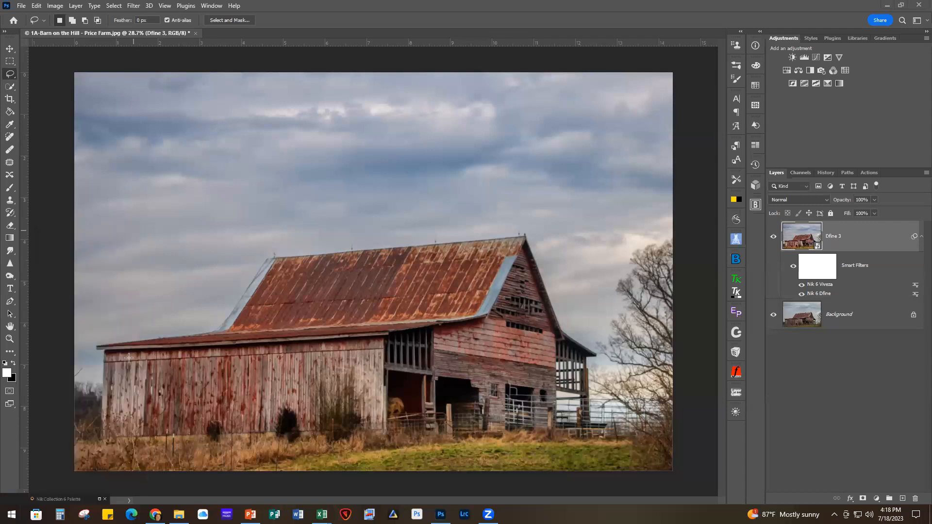
{"action": "left_click", "coordinate": [772, 236]}
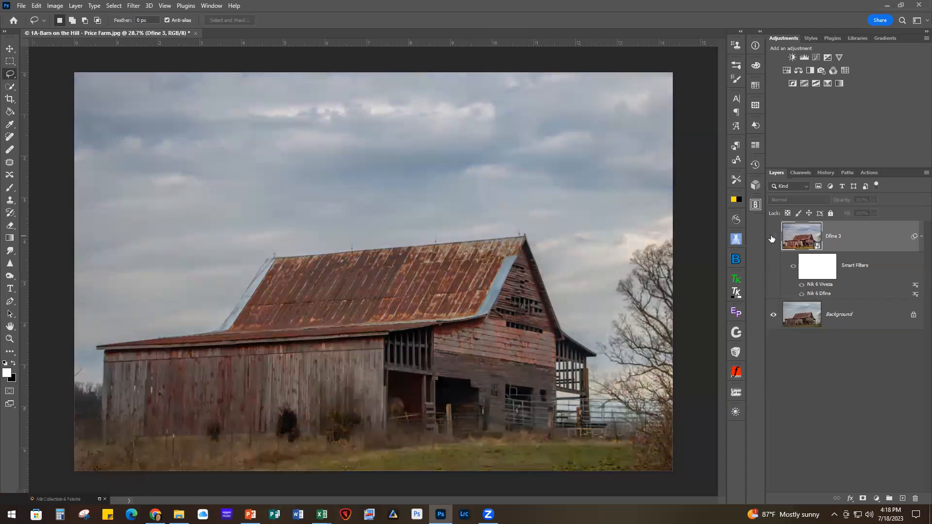
{"action": "left_click", "coordinate": [772, 237]}
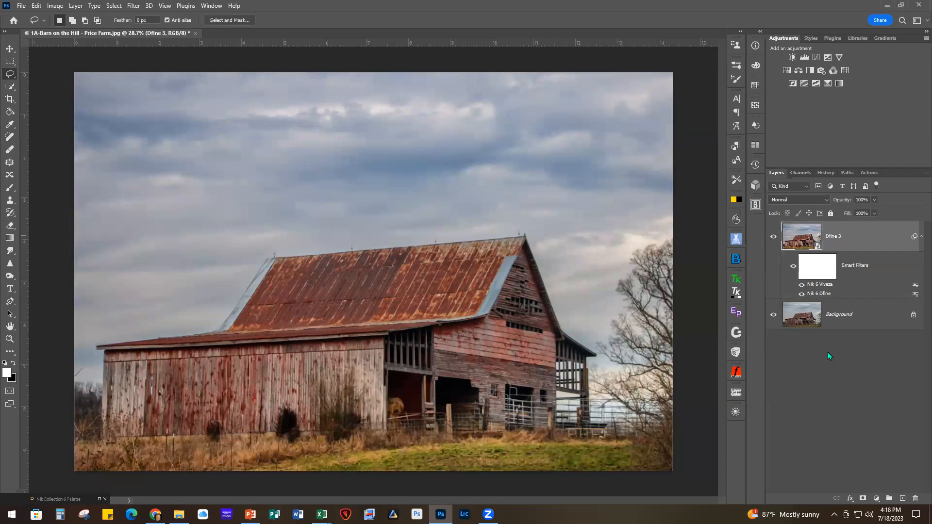
- Close the barn photo without saving and open 2A-Antiques and Things.jpg at 27.5% magnification
{"action": "left_click", "coordinate": [195, 33]}
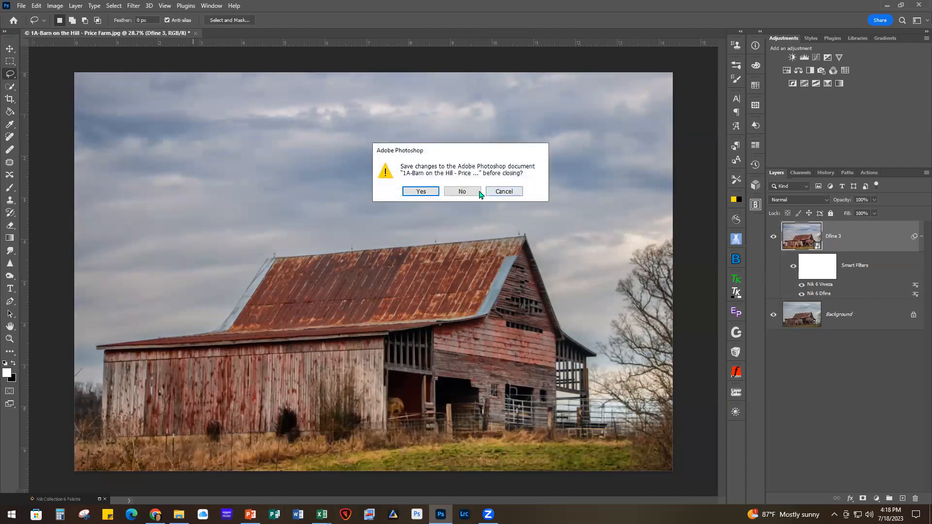
{"action": "left_click", "coordinate": [460, 192]}
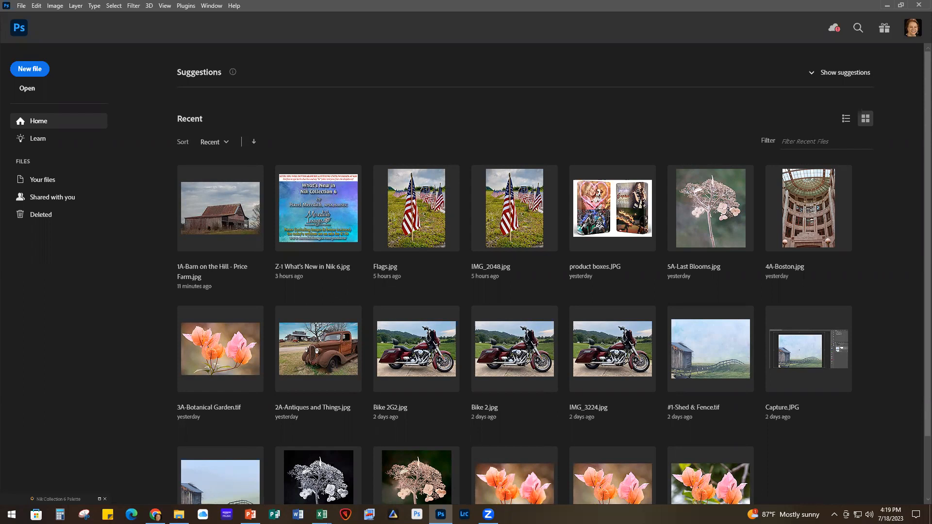
{"action": "key", "text": "alt+Tab"}
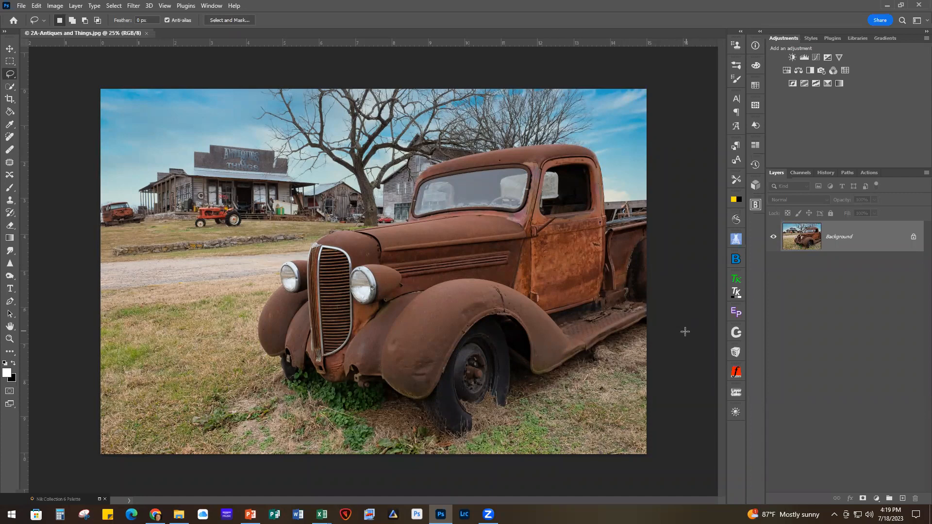
{"action": "scroll", "coordinate": [684, 331], "scroll_direction": "up", "scroll_amount": 1}
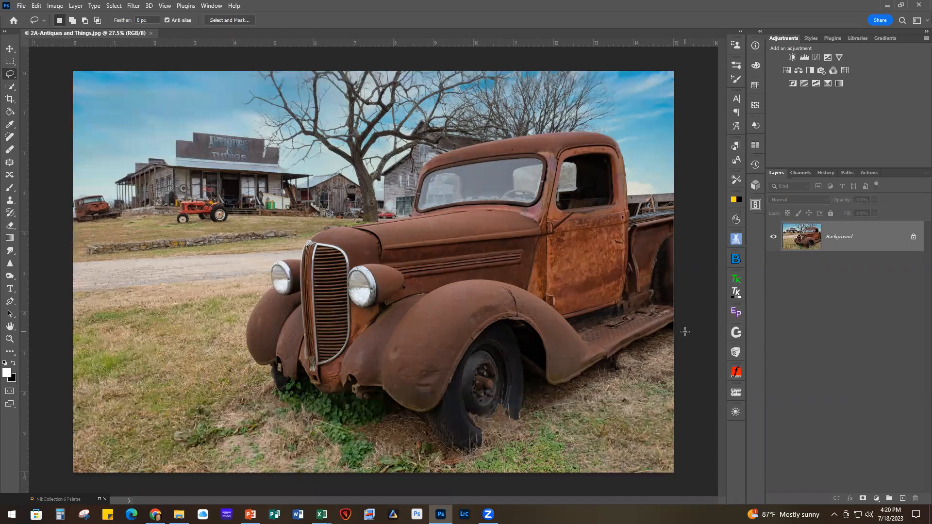
- Open the truck photo in Nik 6 Analog Efex and apply the Classic Camera 8 preset
{"action": "left_click", "coordinate": [99, 499]}
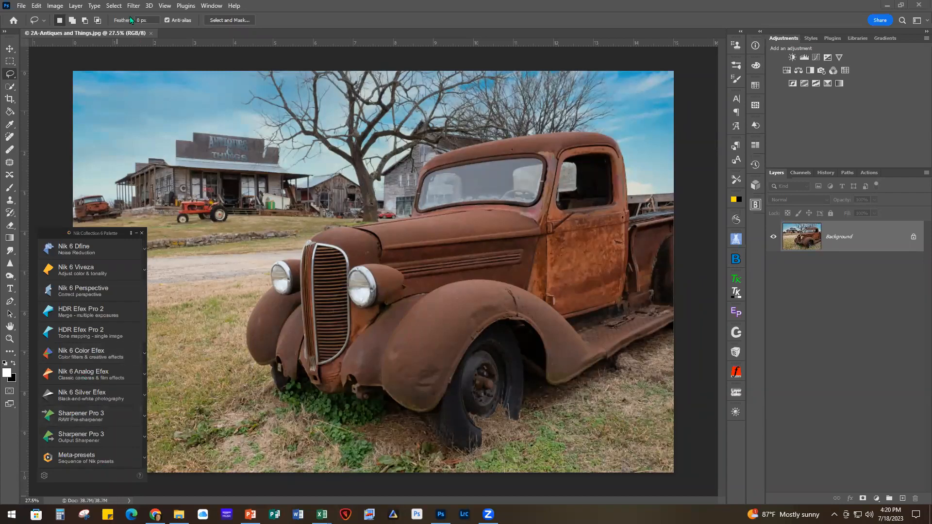
{"action": "left_click", "coordinate": [87, 373]}
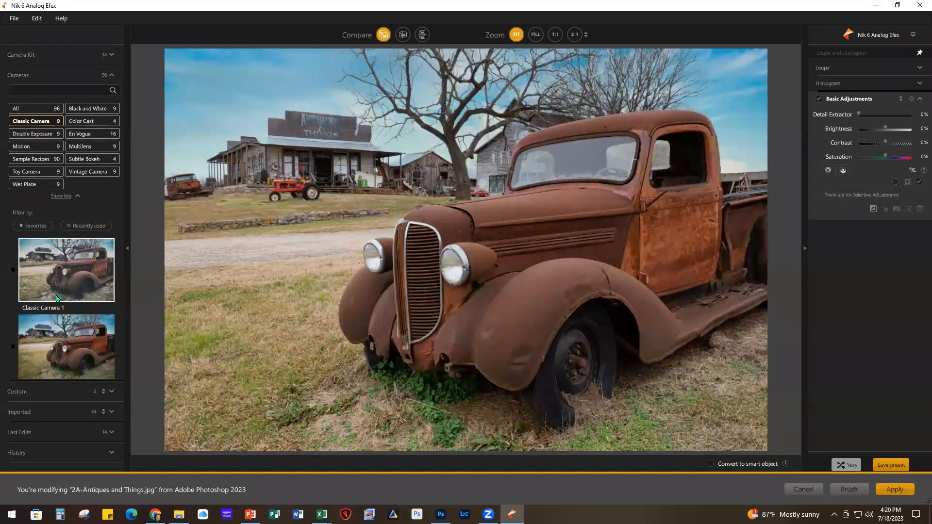
{"action": "scroll", "coordinate": [57, 298], "scroll_direction": "down", "scroll_amount": 5}
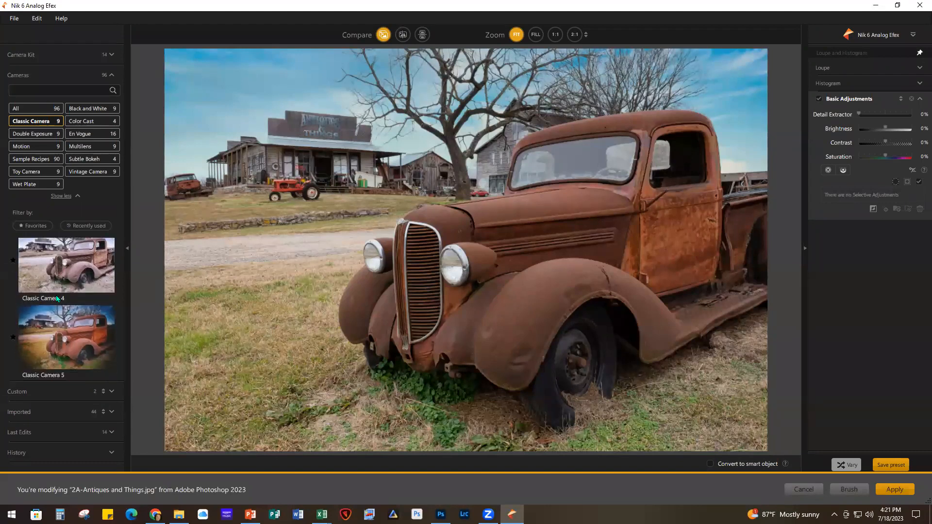
{"action": "scroll", "coordinate": [56, 298], "scroll_direction": "down", "scroll_amount": 3}
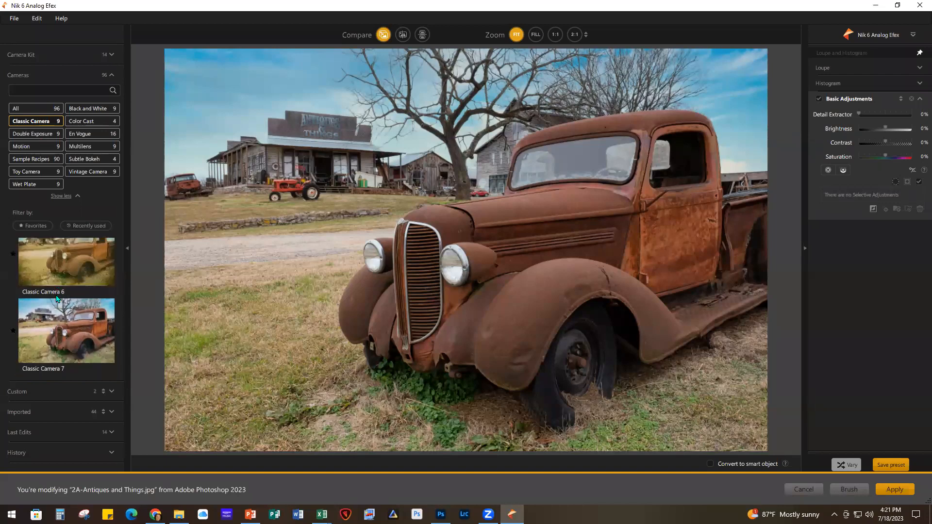
{"action": "scroll", "coordinate": [56, 295], "scroll_direction": "down", "scroll_amount": 1}
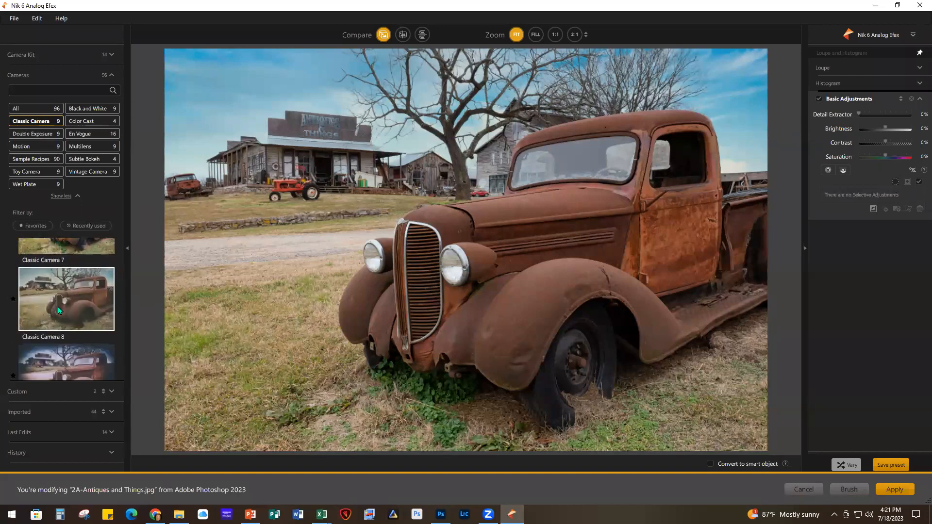
{"action": "left_click", "coordinate": [49, 302]}
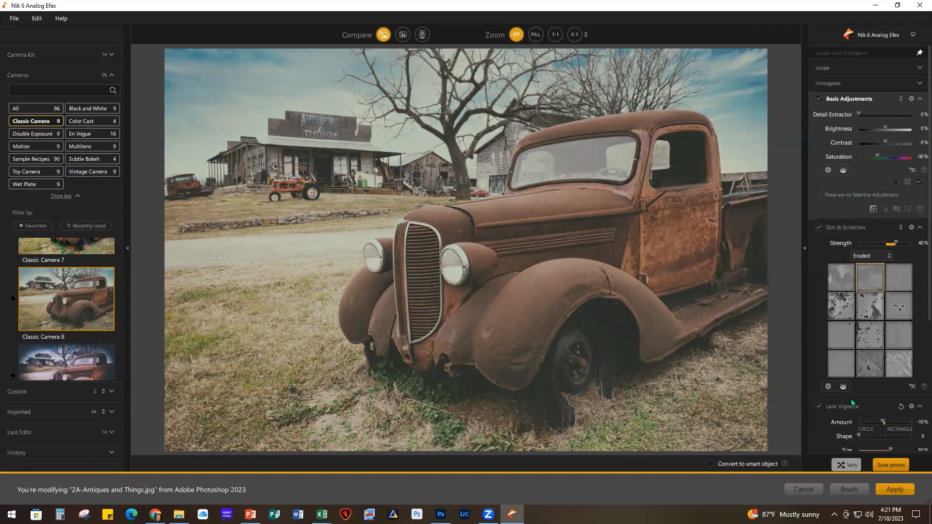
- Add a Basic Adjustments control point beside the truck's door, enlarge its circle over most of the truck, and move it onto the hood side
{"action": "scroll", "coordinate": [851, 398], "scroll_direction": "down", "scroll_amount": 3}
{"action": "scroll", "coordinate": [851, 399], "scroll_direction": "up", "scroll_amount": 4}
{"action": "left_click", "coordinate": [631, 249]}
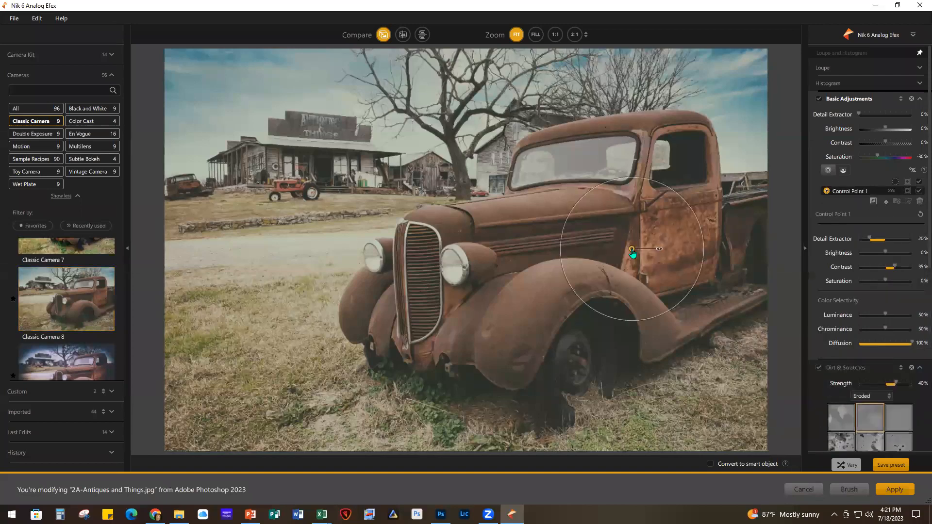
{"action": "left_click_drag", "start_coordinate": [654, 181], "coordinate": [688, 96]}
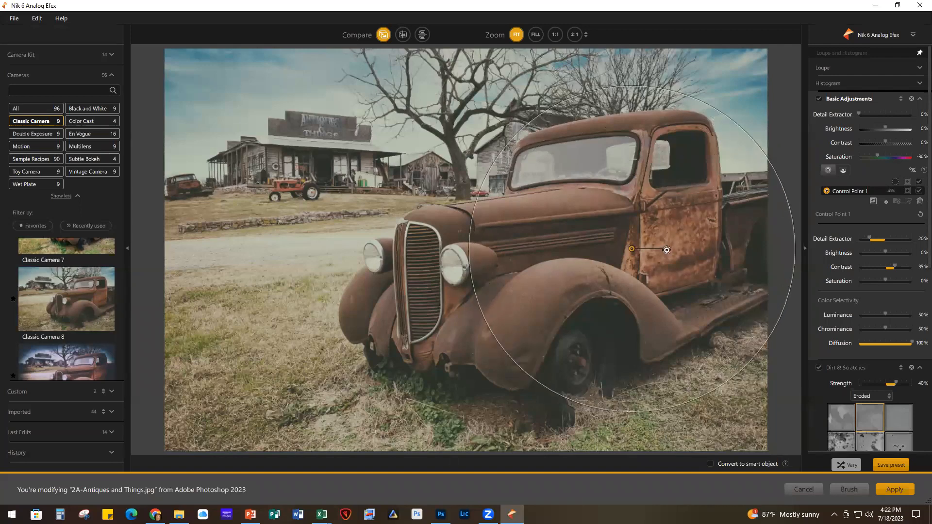
{"action": "mouse_move", "coordinate": [631, 249]}
{"action": "left_mouse_down"}
{"action": "mouse_move", "coordinate": [608, 254]}
{"action": "mouse_move", "coordinate": [622, 246]}
{"action": "left_mouse_up"}
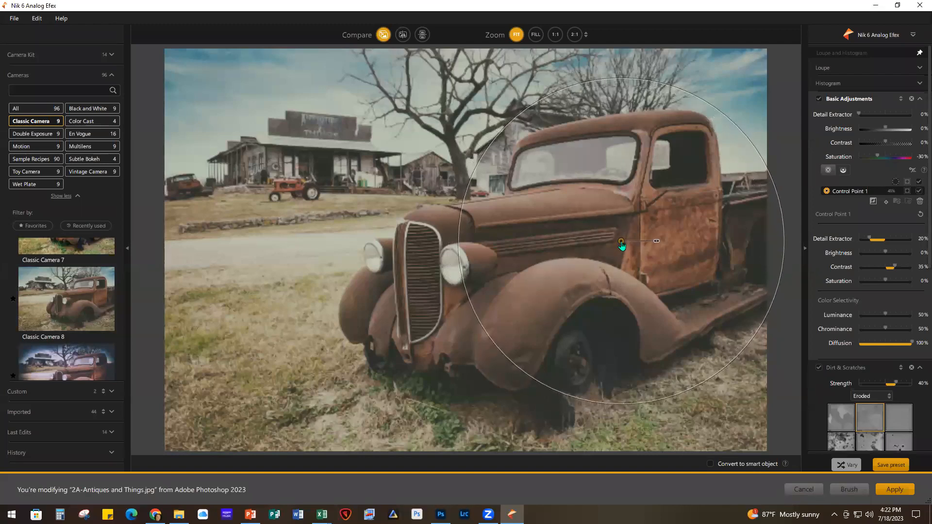
{"action": "left_click_drag", "start_coordinate": [621, 245], "coordinate": [619, 249]}
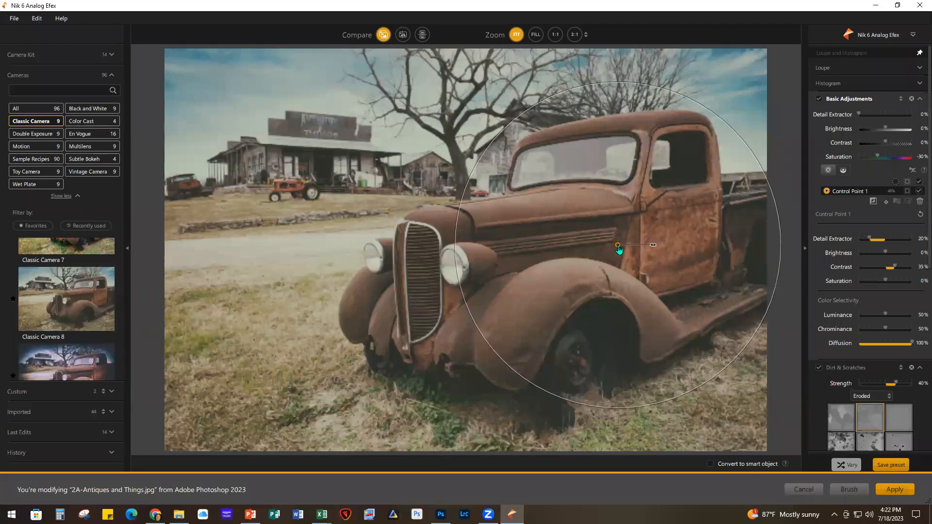
{"action": "left_click_drag", "start_coordinate": [456, 238], "coordinate": [453, 239]}
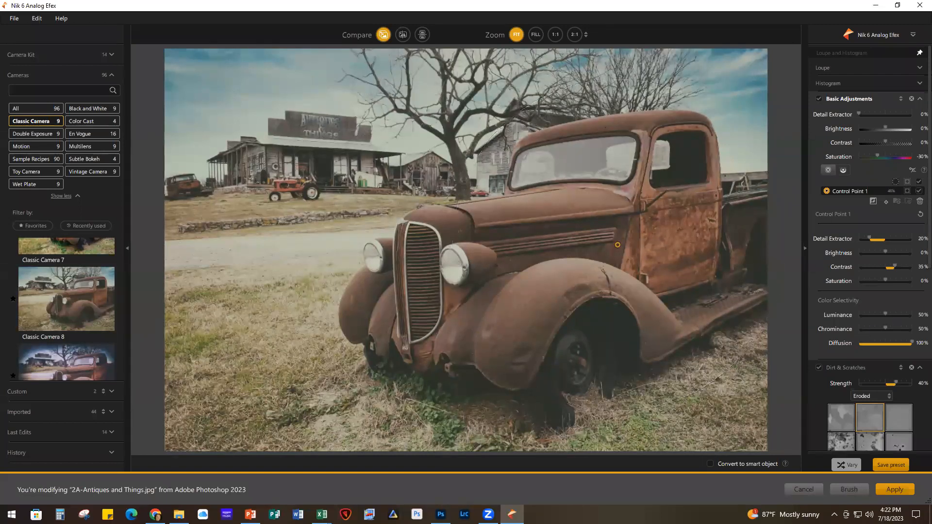
- Set the control point's Detail Extractor to 16%, Brightness to 4% and Saturation to 40%
{"action": "left_click", "coordinate": [868, 236]}
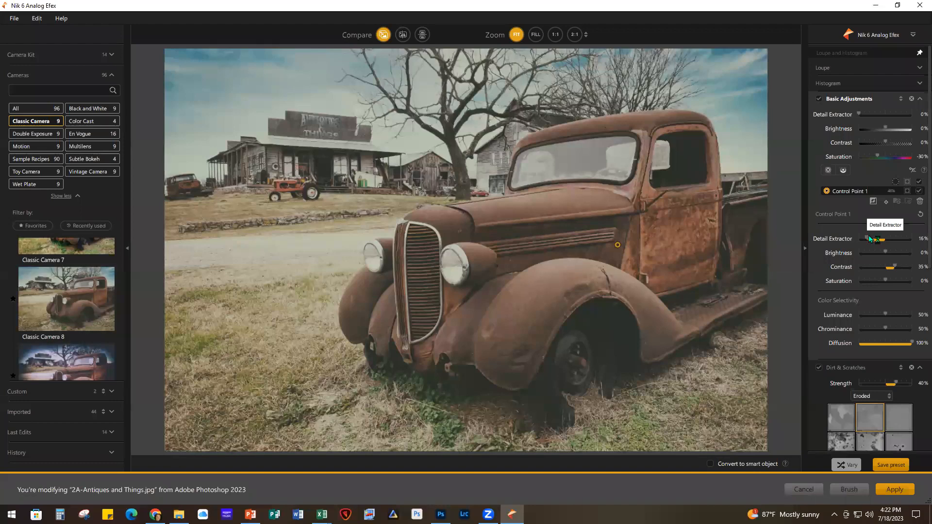
{"action": "left_click", "coordinate": [886, 252]}
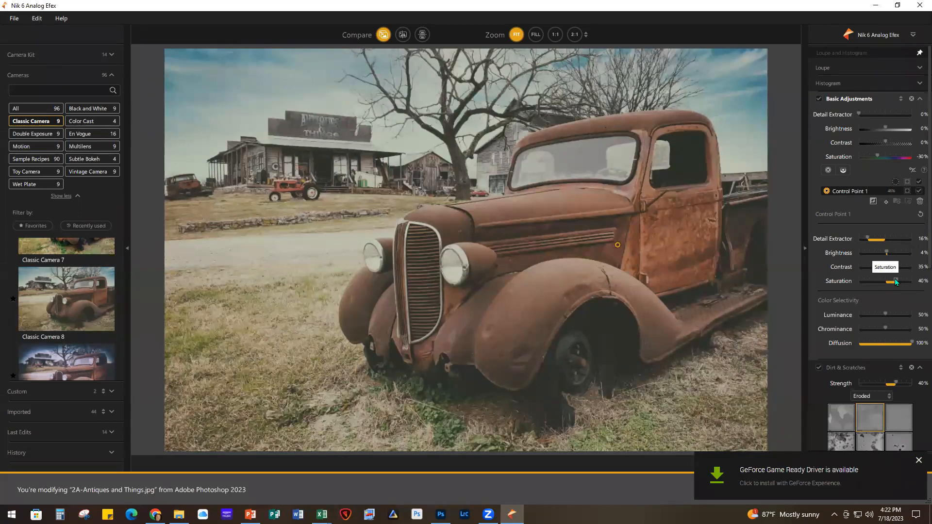
- Show the control point's mask, set Luminance to 64%, Chrominance to 16% and Diffusion to 72%, and nudge the point slightly on the hood side
{"action": "left_click", "coordinate": [908, 191]}
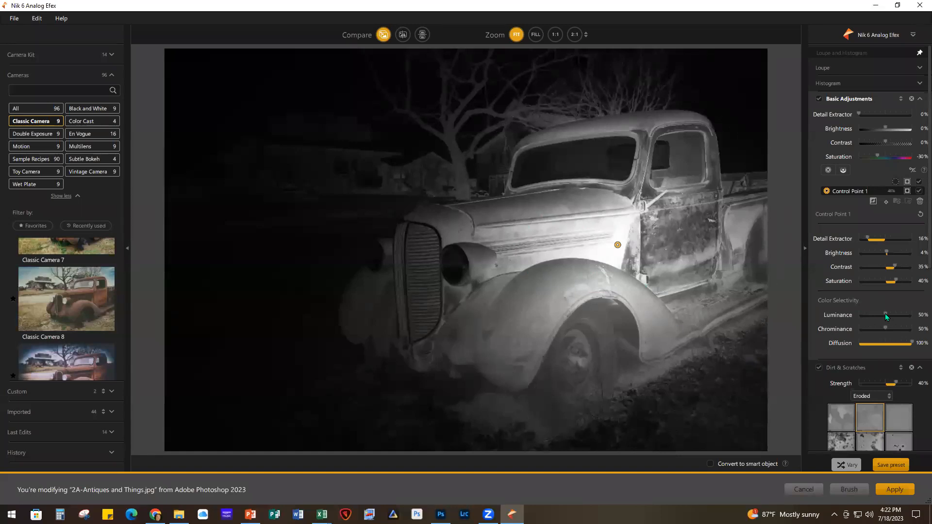
{"action": "left_click_drag", "start_coordinate": [886, 313], "coordinate": [892, 312]}
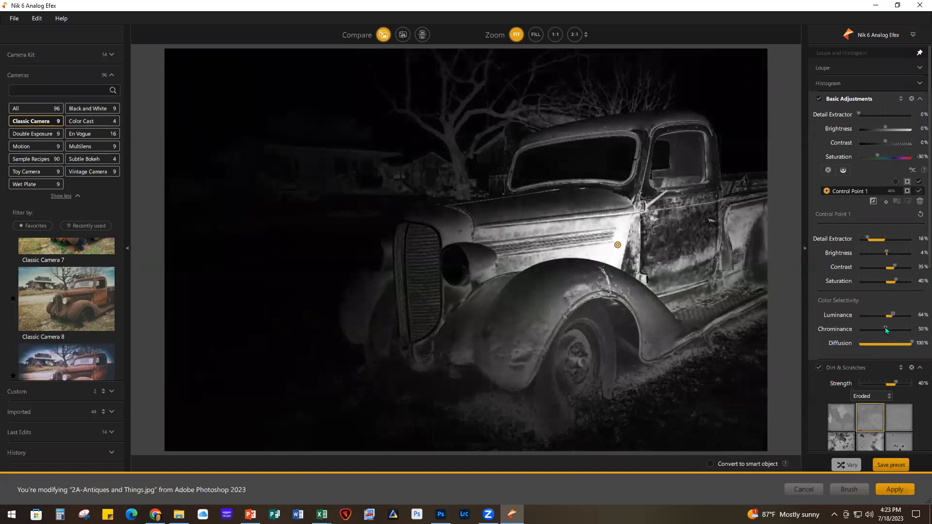
{"action": "mouse_move", "coordinate": [884, 329]}
{"action": "left_mouse_down"}
{"action": "mouse_move", "coordinate": [860, 328]}
{"action": "mouse_move", "coordinate": [869, 330]}
{"action": "left_mouse_up"}
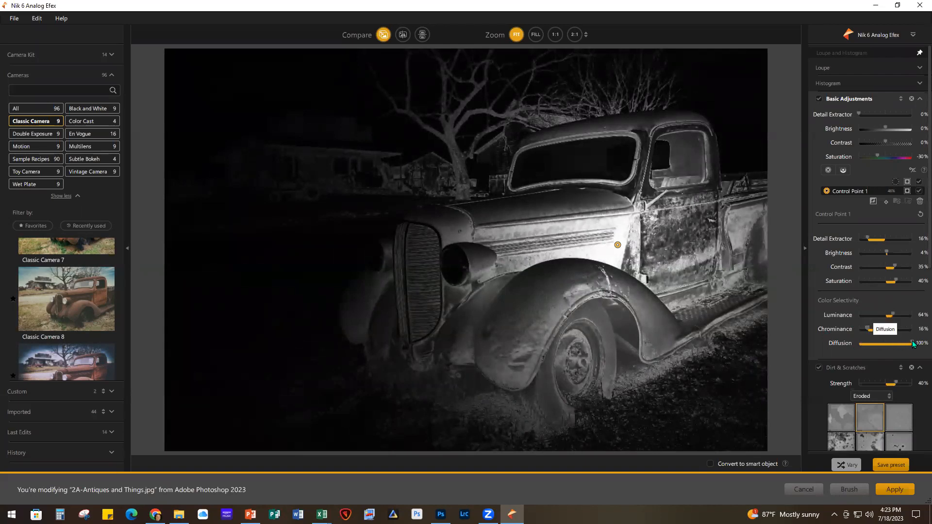
{"action": "left_click_drag", "start_coordinate": [912, 341], "coordinate": [897, 343]}
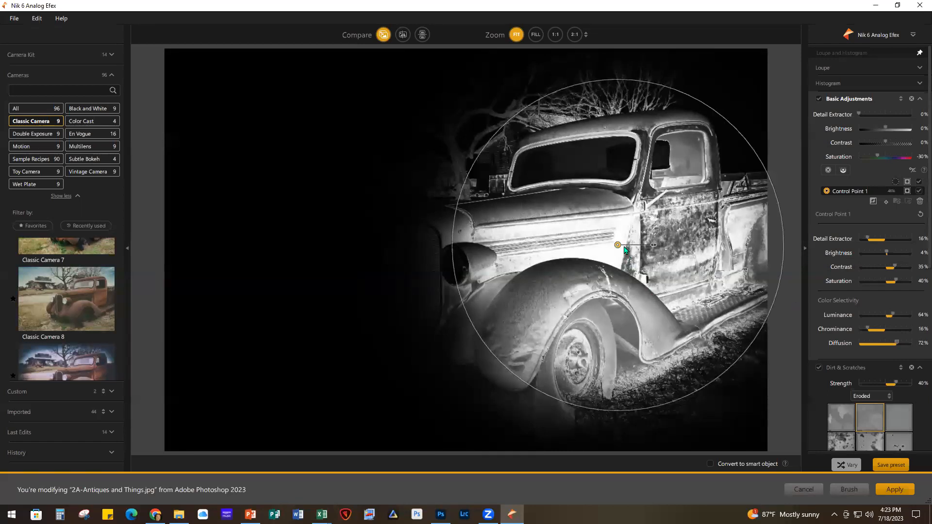
{"action": "left_click_drag", "start_coordinate": [617, 245], "coordinate": [616, 250]}
{"action": "left_click_drag", "start_coordinate": [618, 250], "coordinate": [620, 248]}
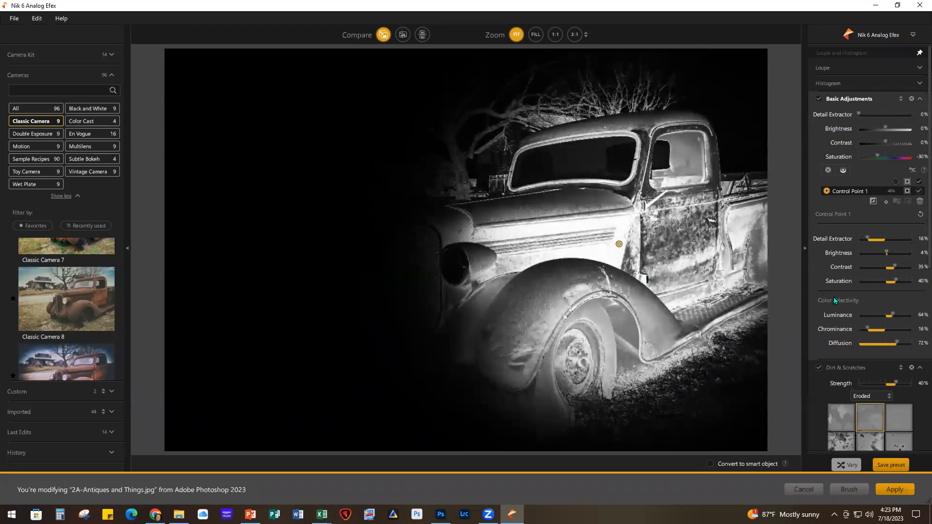
- Rename the control point "Truck side" and hide its mask
{"action": "mouse_move", "coordinate": [907, 190]}
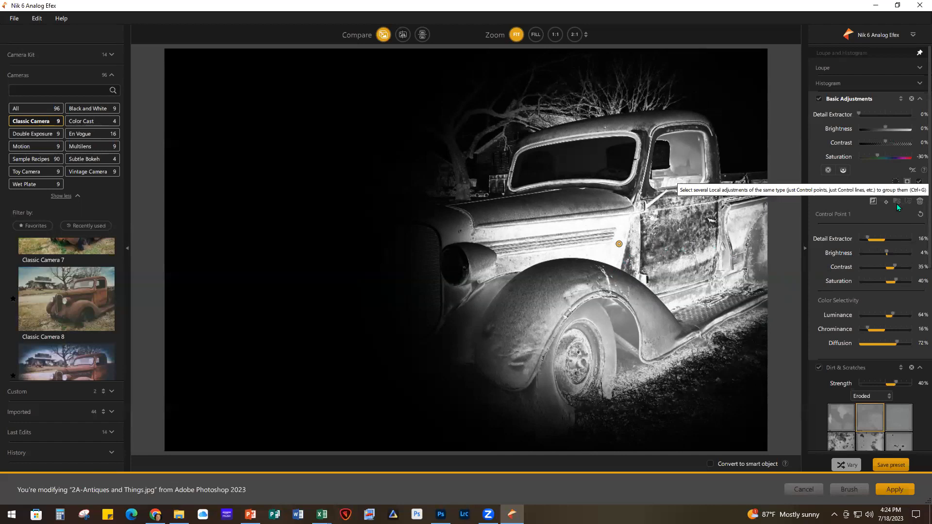
{"action": "left_click", "coordinate": [913, 170]}
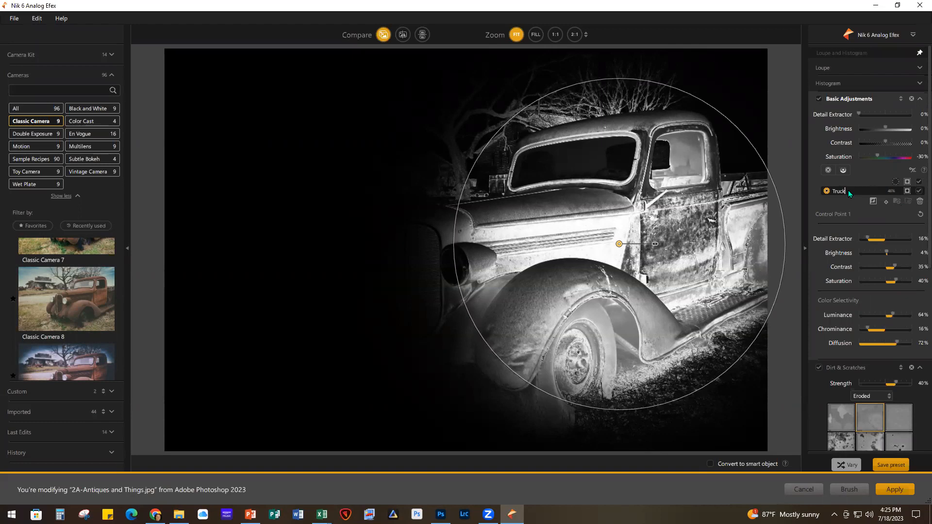
{"action": "key", "text": "Return"}
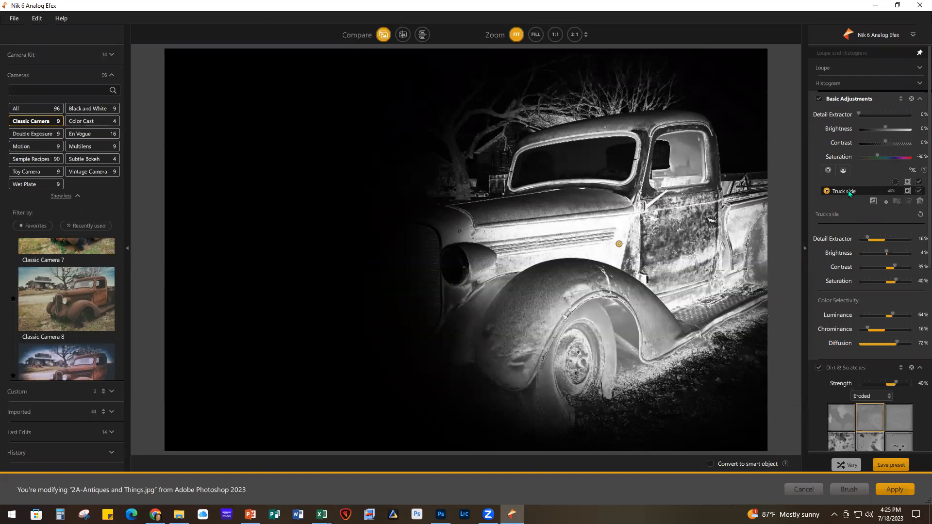
{"action": "left_click", "coordinate": [907, 190]}
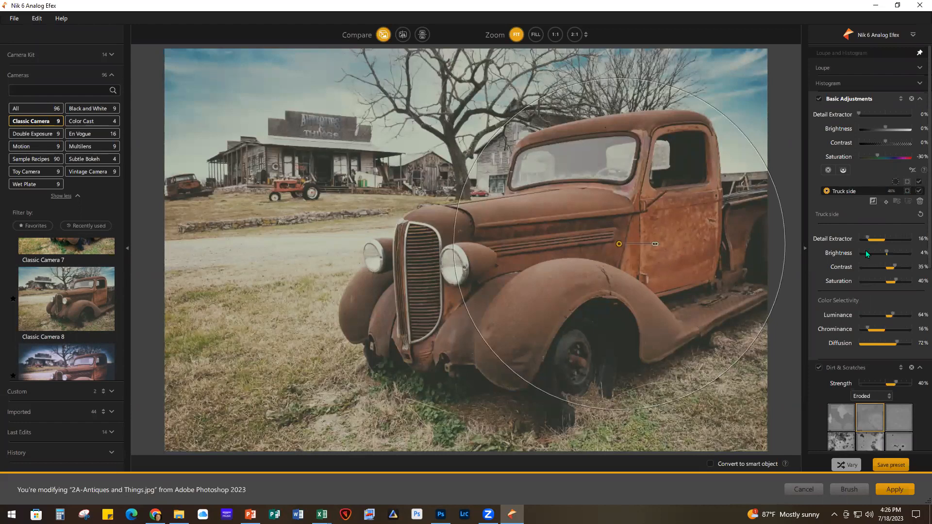
- Compare the photo with the Truck side effect off and on, and nudge the control point slightly upward
{"action": "left_click", "coordinate": [917, 192]}
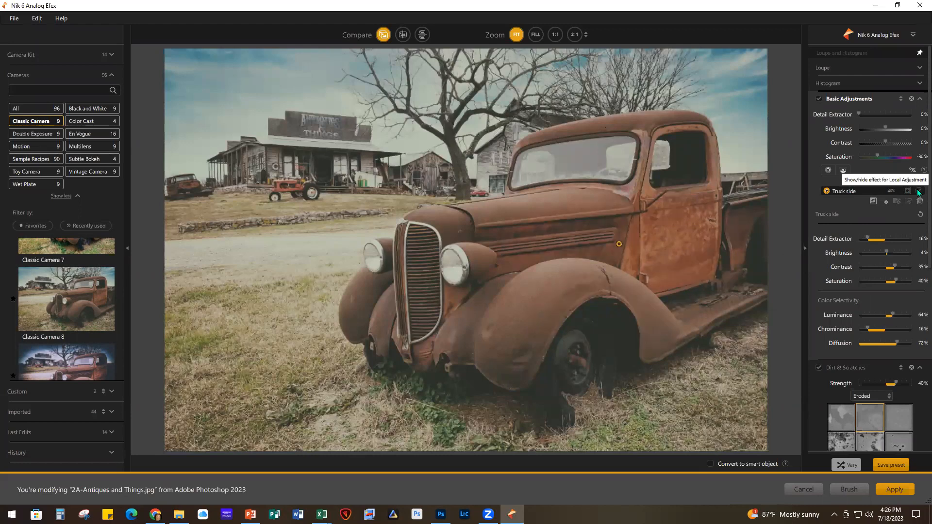
{"action": "left_click", "coordinate": [917, 192]}
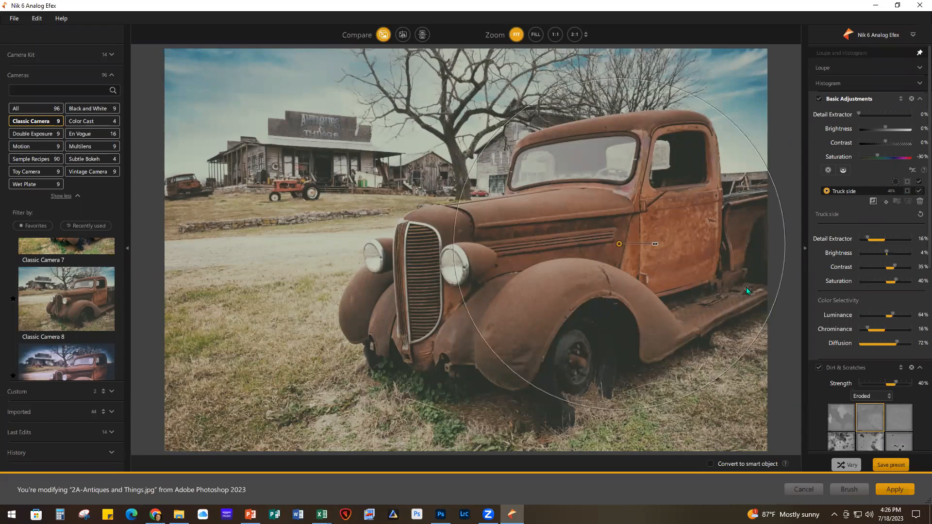
{"action": "left_click_drag", "start_coordinate": [623, 249], "coordinate": [622, 243]}
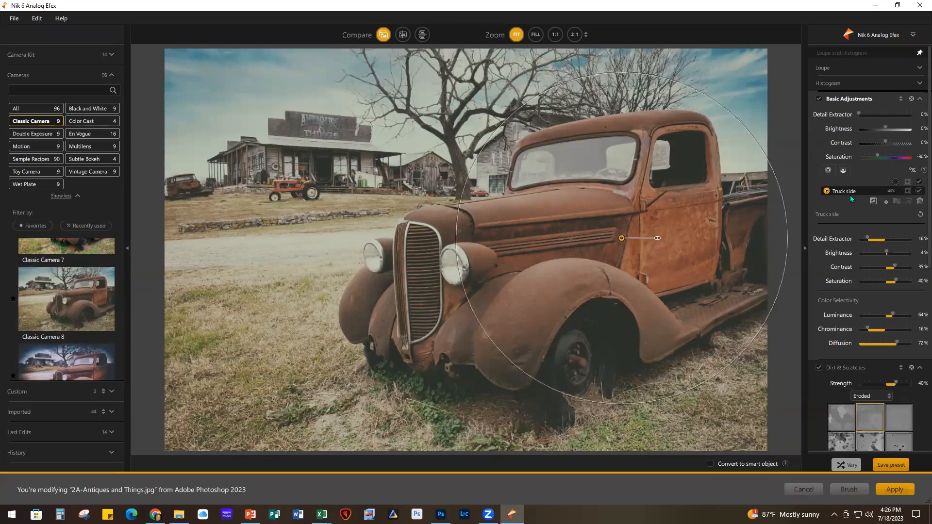
- Duplicate the Truck side control point, move the copy onto the grille, and shrink its circle to surround the truck's front end
{"action": "mouse_move", "coordinate": [851, 190]}
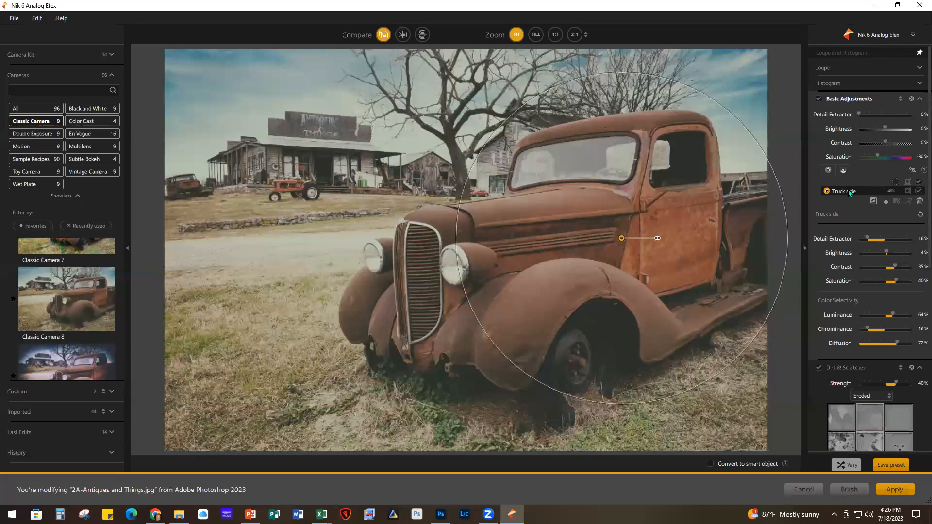
{"action": "left_click", "coordinate": [885, 201]}
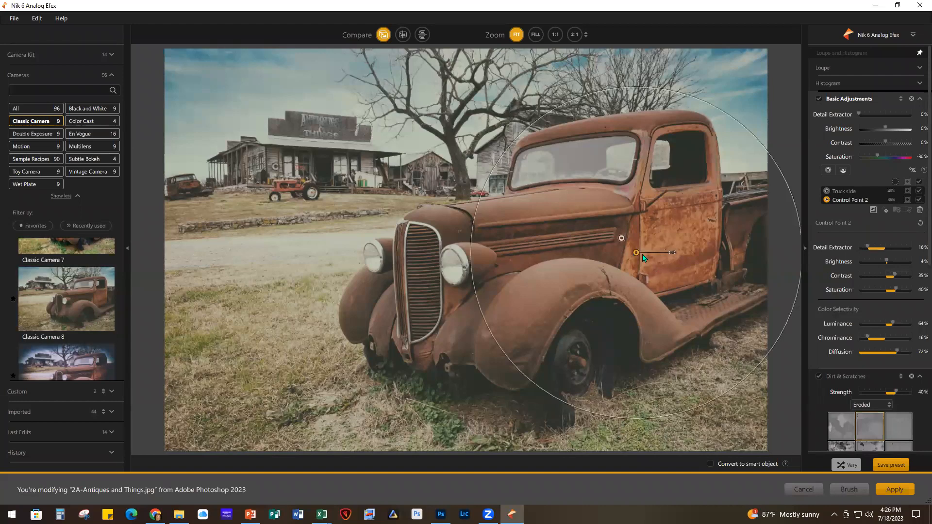
{"action": "left_click_drag", "start_coordinate": [636, 256], "coordinate": [422, 281]}
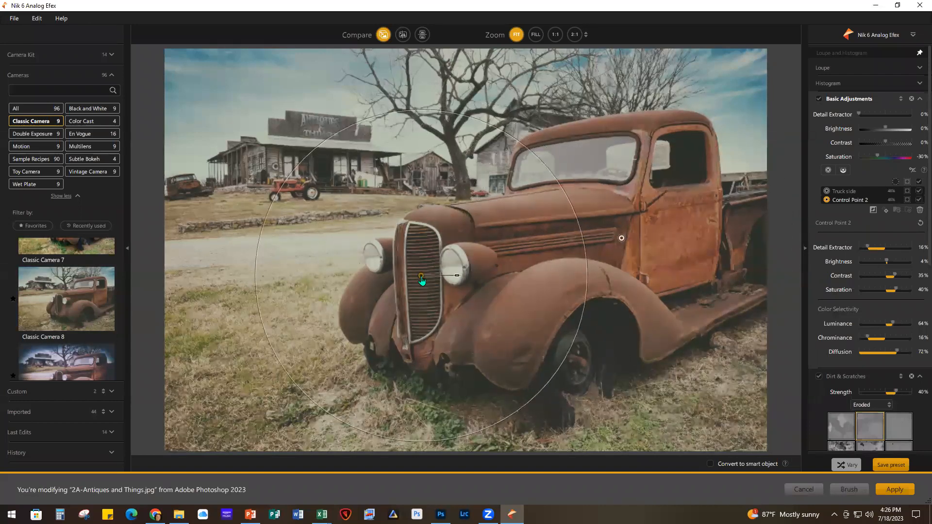
{"action": "left_click_drag", "start_coordinate": [543, 166], "coordinate": [492, 222]}
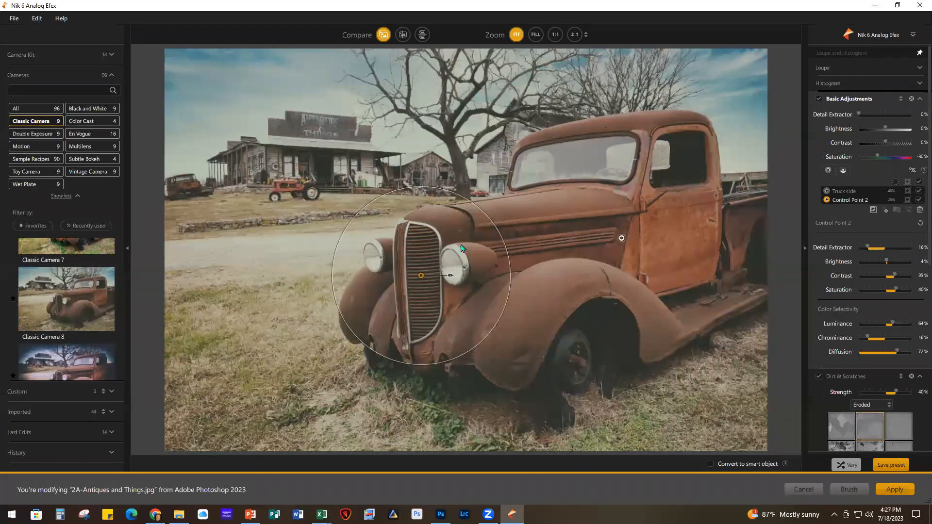
{"action": "left_click_drag", "start_coordinate": [421, 275], "coordinate": [424, 286]}
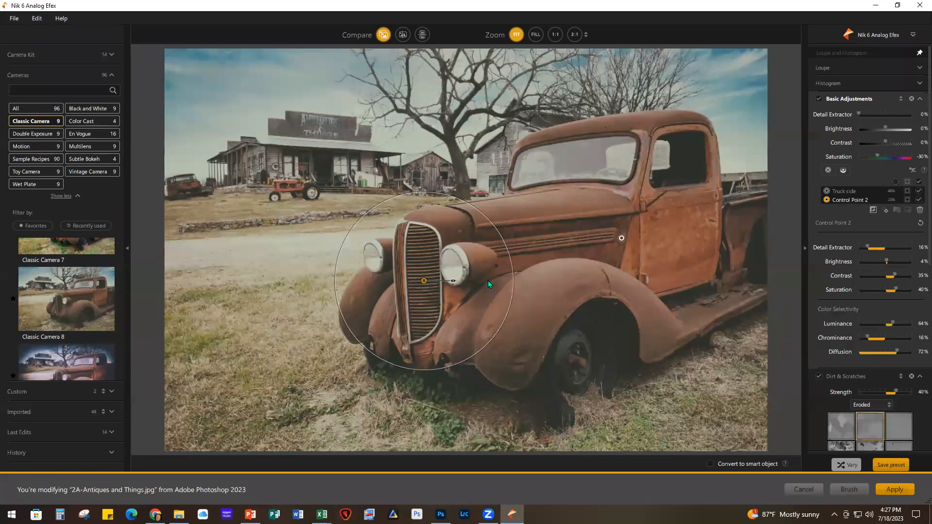
{"action": "left_click_drag", "start_coordinate": [406, 370], "coordinate": [405, 379]}
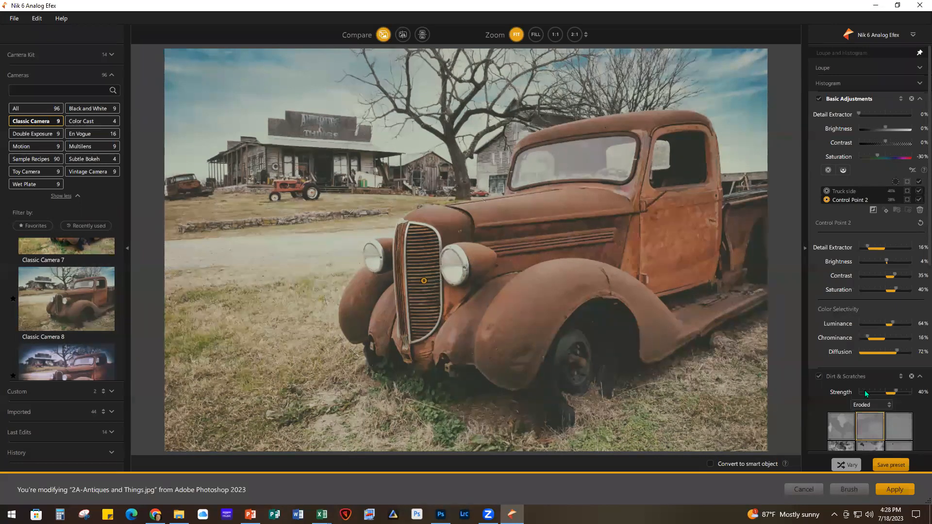
- Switch the Dirt & Scratches texture category to Scratches and apply the third texture in the second row
{"action": "scroll", "coordinate": [864, 390], "scroll_direction": "down", "scroll_amount": 3}
{"action": "scroll", "coordinate": [864, 392], "scroll_direction": "down", "scroll_amount": 5}
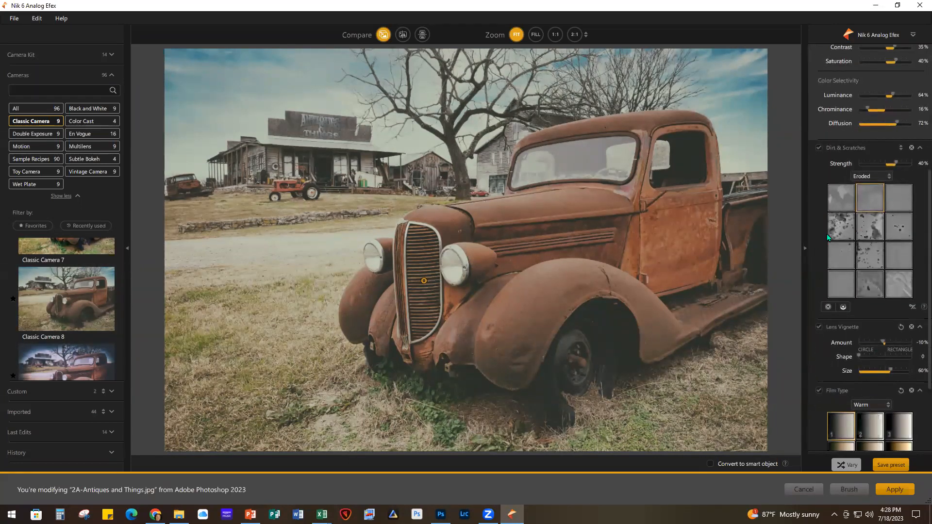
{"action": "left_click", "coordinate": [890, 177]}
{"action": "scroll", "coordinate": [872, 188], "scroll_direction": "up", "scroll_amount": 6}
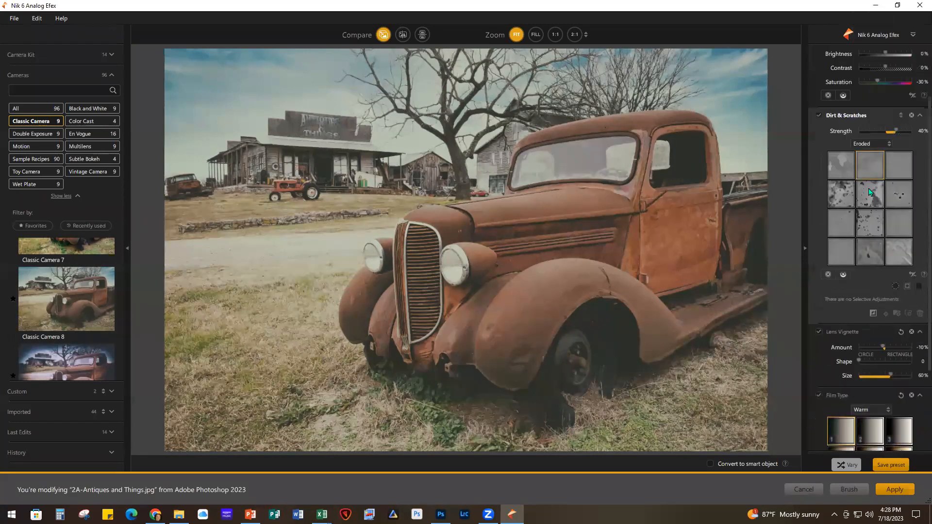
{"action": "left_click", "coordinate": [889, 219]}
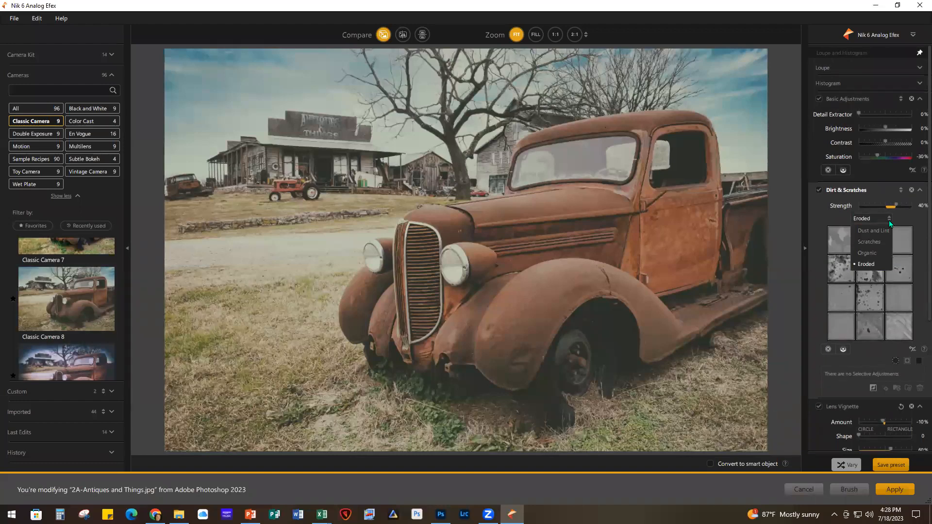
{"action": "left_click", "coordinate": [883, 231]}
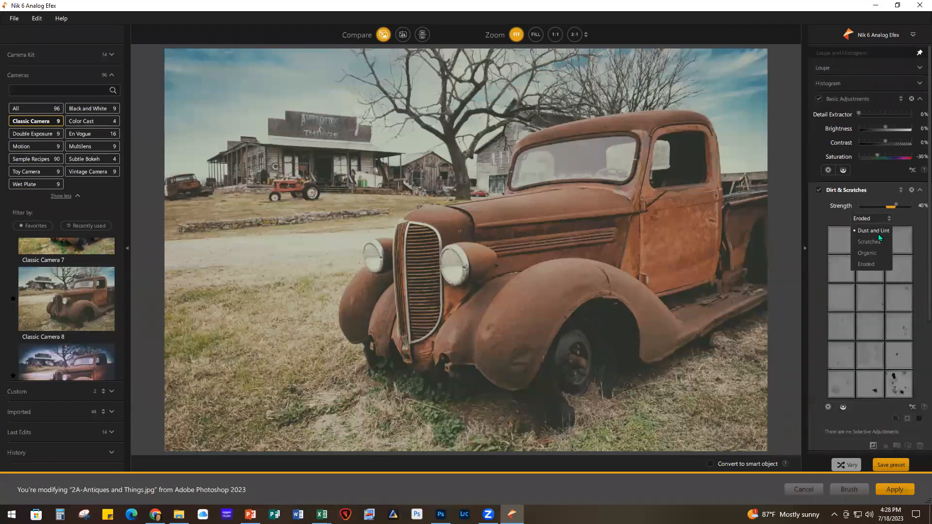
{"action": "left_click", "coordinate": [869, 241]}
{"action": "left_click", "coordinate": [869, 241]}
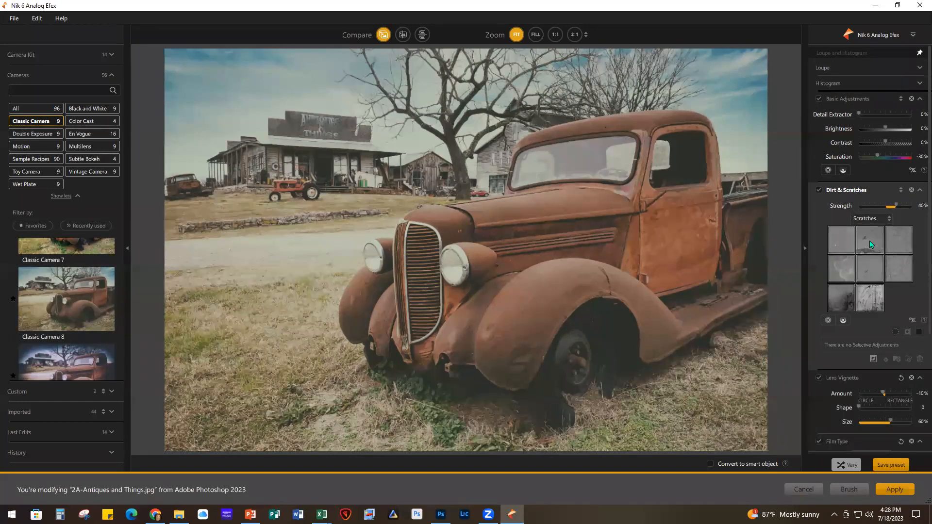
{"action": "left_click", "coordinate": [900, 272]}
- Enable conversion to a smart object and apply the Analog Efex filter to the truck photo
{"action": "left_click", "coordinate": [709, 464]}
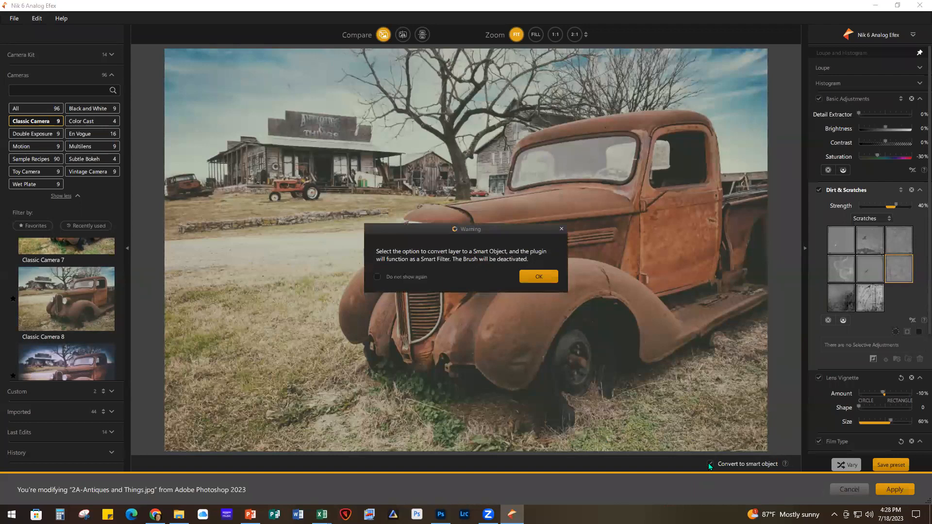
{"action": "left_click", "coordinate": [536, 278]}
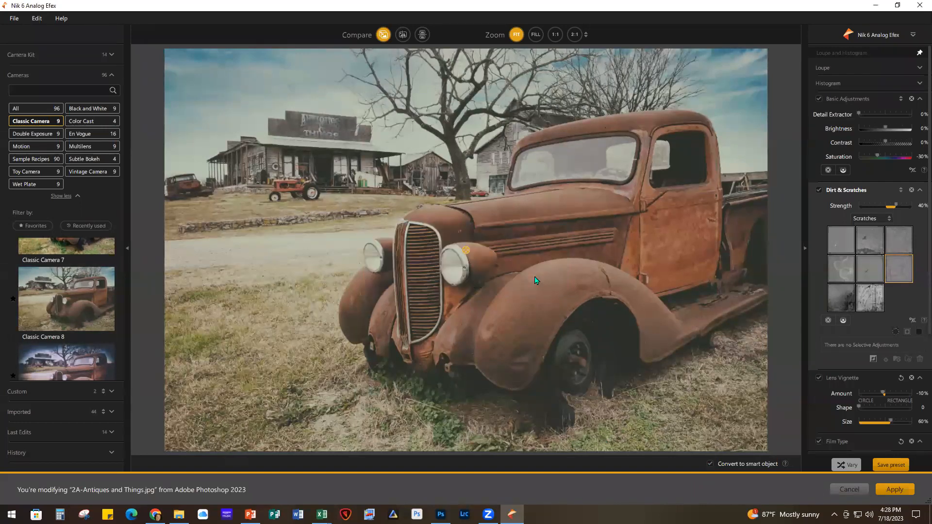
{"action": "left_click", "coordinate": [898, 489]}
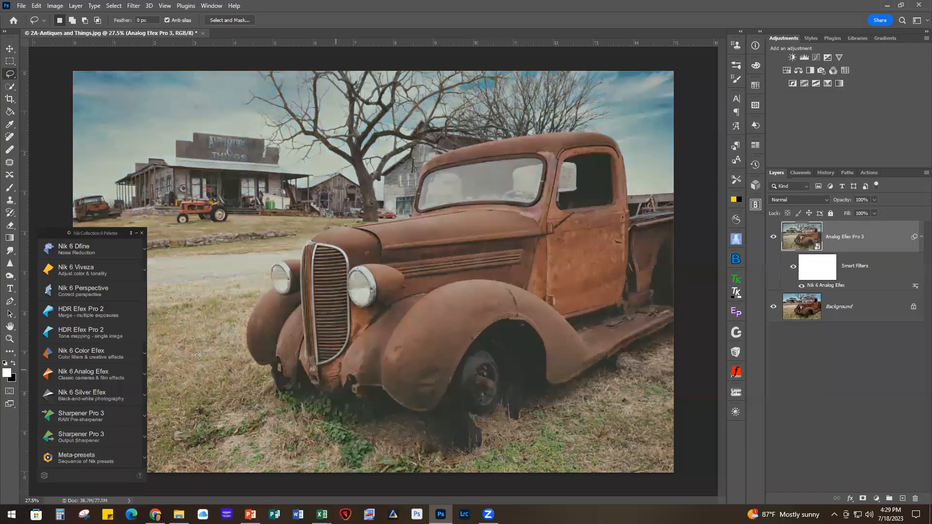
- Minimize the Nik Collection palette and activate the Brush tool with black as the foreground colour
{"action": "left_click", "coordinate": [136, 234]}
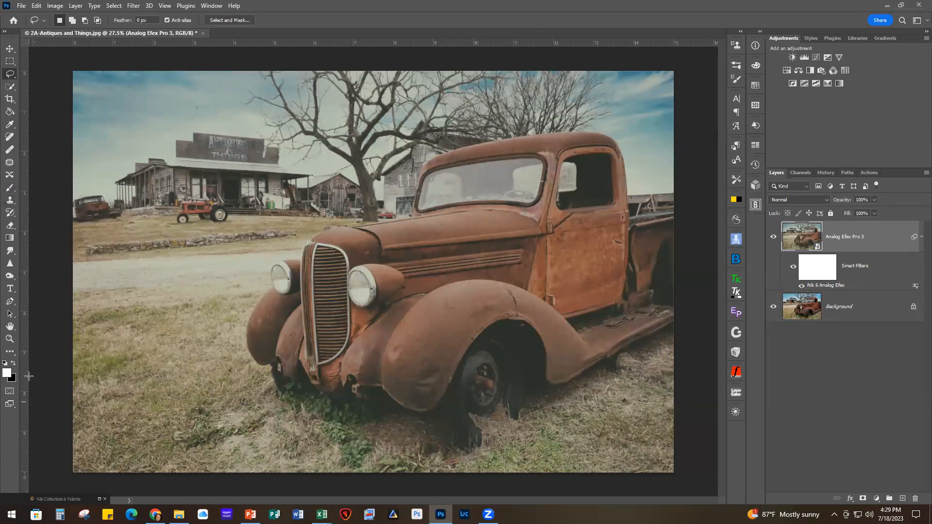
{"action": "left_click", "coordinate": [13, 364]}
{"action": "left_click", "coordinate": [10, 188]}
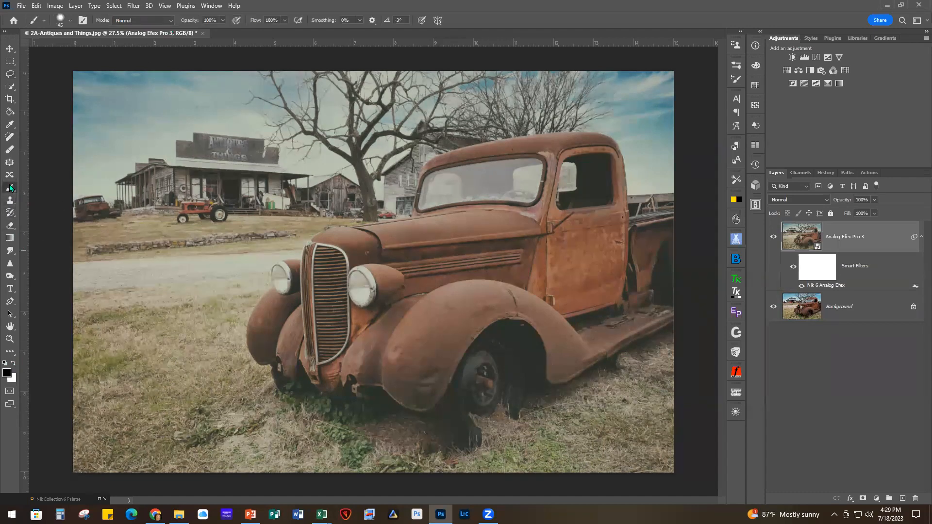
- Set the brush hardness to 50% and its opacity to 23%
{"action": "left_click", "coordinate": [68, 20]}
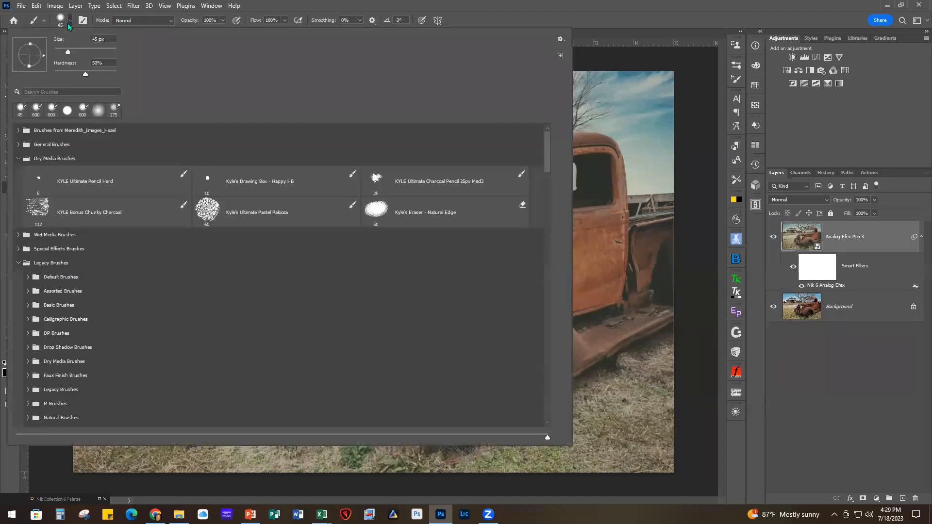
{"action": "left_click", "coordinate": [83, 75]}
{"action": "left_click_drag", "start_coordinate": [84, 75], "coordinate": [85, 75]}
{"action": "left_click", "coordinate": [85, 75]}
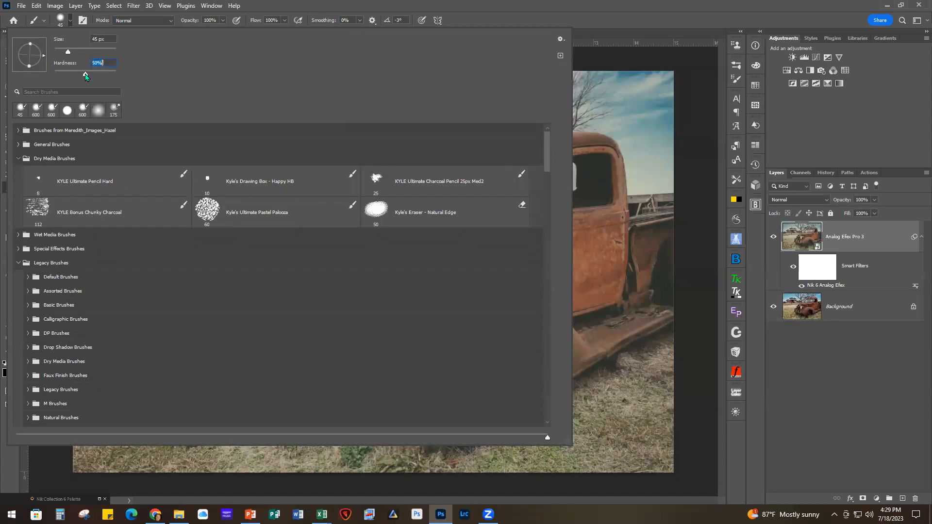
{"action": "left_click", "coordinate": [585, 5]}
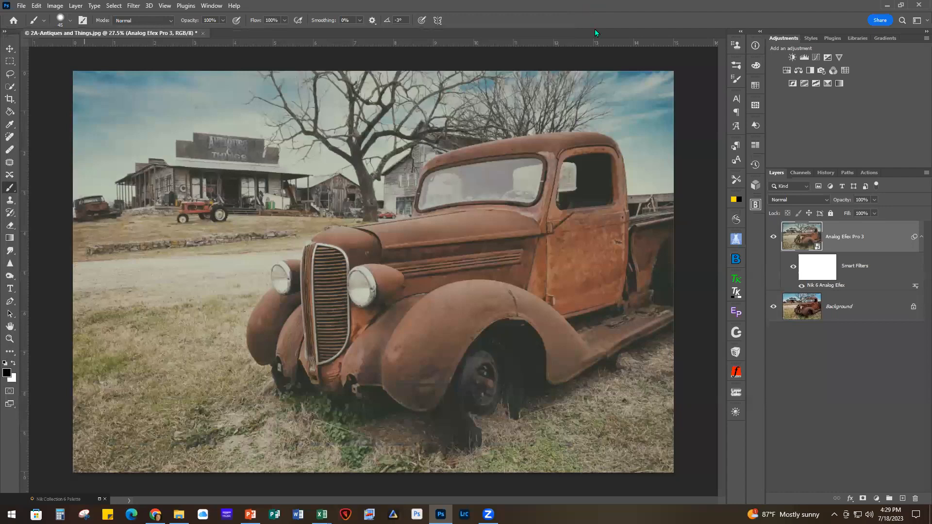
{"action": "left_click", "coordinate": [223, 20]}
{"action": "left_click_drag", "start_coordinate": [222, 33], "coordinate": [188, 33]}
{"action": "left_click", "coordinate": [524, 11]}
- Target the smart filter mask of the Analog Efex Pro 3 layer and enlarge the brush to 400 px
{"action": "left_click", "coordinate": [823, 272]}
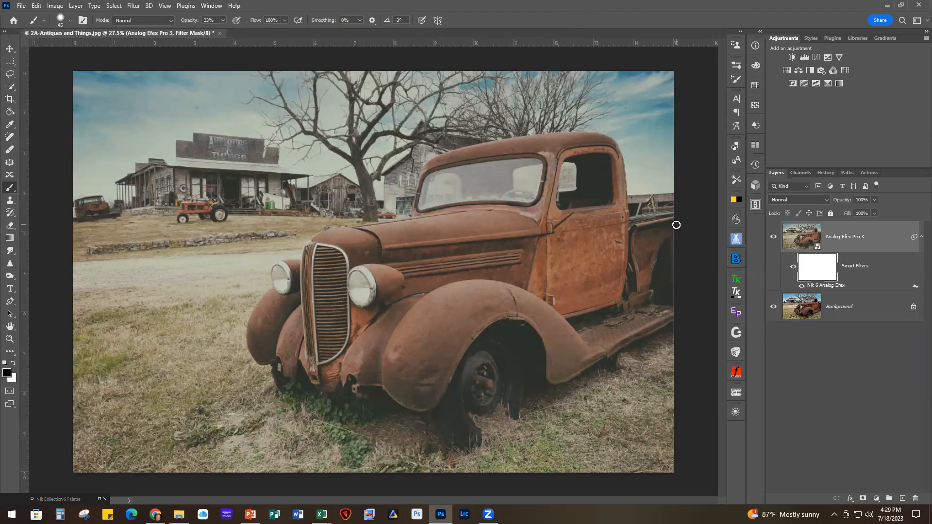
{"action": "key", "text": "bracketright"}
{"action": "key", "text": "bracketright"}
{"action": "key", "text": "bracketright"}
{"action": "key", "text": "bracketright"}
{"action": "key", "text": "bracketright"}
{"action": "key", "text": "bracketright"}
{"action": "key", "text": "bracketright"}
{"action": "key", "text": "bracketright"}
{"action": "key", "text": "bracketright"}
{"action": "key", "text": "bracketright"}
{"action": "key", "text": "bracketright"}
{"action": "key", "text": "bracketright"}
{"action": "key", "text": "bracketright"}
{"action": "key", "text": "bracketright"}
{"action": "key", "text": "bracketright"}
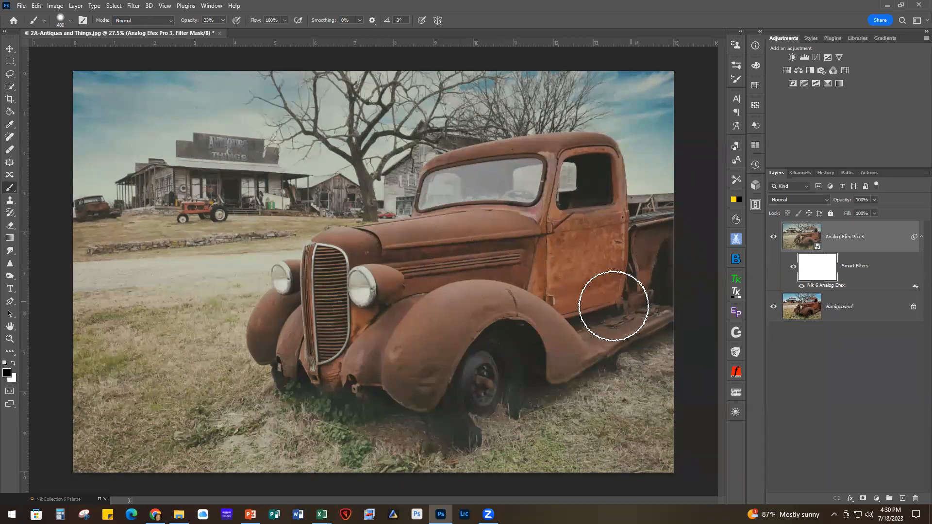
- Paint over the truck on the smart filter mask at 23% brush opacity and undo the painting
{"action": "left_click_drag", "start_coordinate": [378, 338], "coordinate": [379, 339]}
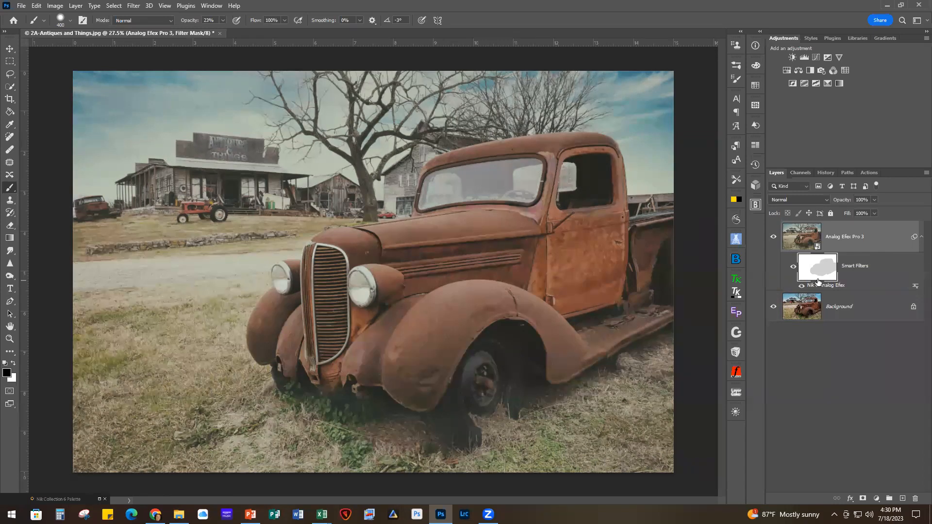
{"action": "key", "text": "ctrl+z"}
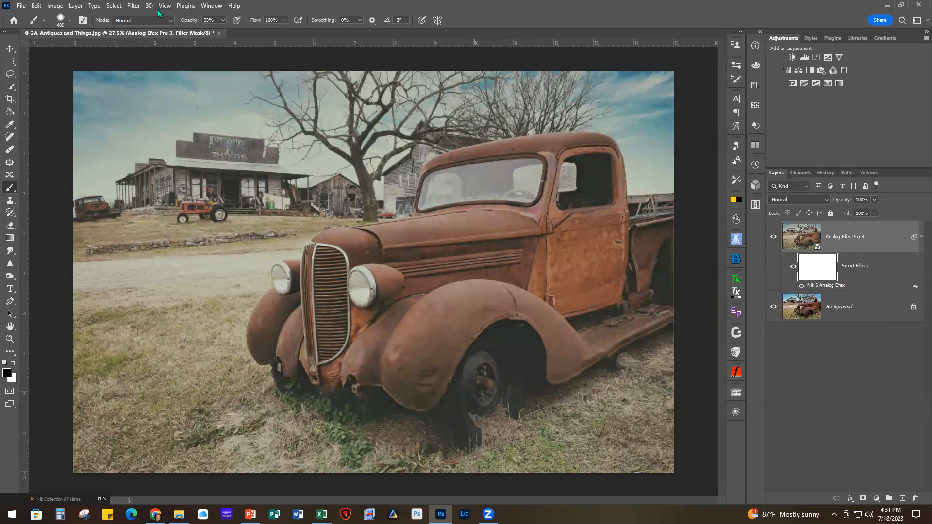
- Set the brush opacity to 100% and paint black over the truck's cab, hood and fender on the smart filter mask
{"action": "left_click", "coordinate": [223, 20]}
{"action": "left_click_drag", "start_coordinate": [223, 32], "coordinate": [269, 37]}
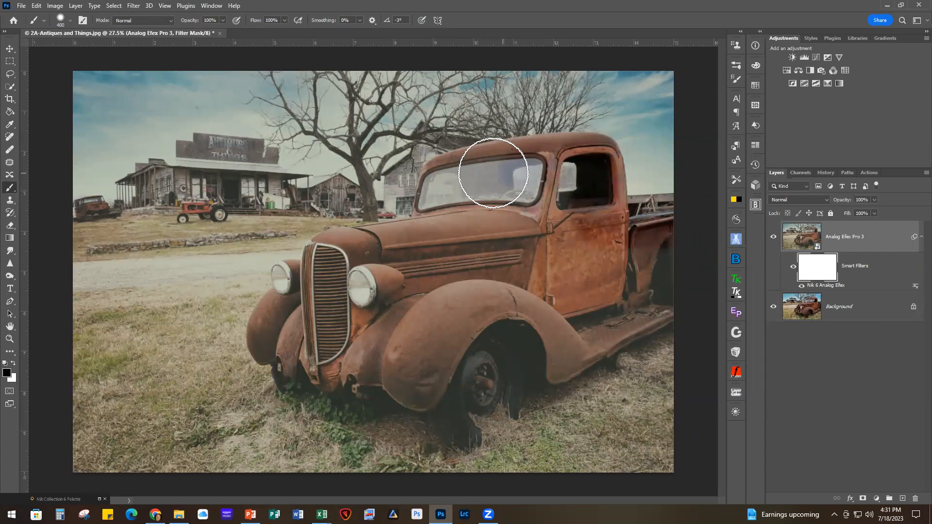
{"action": "mouse_move", "coordinate": [432, 214]}
{"action": "left_mouse_down"}
{"action": "mouse_move", "coordinate": [395, 253]}
{"action": "mouse_move", "coordinate": [336, 256]}
{"action": "mouse_move", "coordinate": [536, 225]}
{"action": "mouse_move", "coordinate": [417, 280]}
{"action": "mouse_move", "coordinate": [529, 194]}
{"action": "mouse_move", "coordinate": [520, 226]}
{"action": "mouse_move", "coordinate": [551, 239]}
{"action": "mouse_move", "coordinate": [533, 263]}
{"action": "mouse_move", "coordinate": [582, 229]}
{"action": "mouse_move", "coordinate": [651, 249]}
{"action": "mouse_move", "coordinate": [659, 272]}
{"action": "mouse_move", "coordinate": [580, 307]}
{"action": "mouse_move", "coordinate": [656, 306]}
{"action": "mouse_move", "coordinate": [666, 320]}
{"action": "mouse_move", "coordinate": [556, 355]}
{"action": "mouse_move", "coordinate": [551, 333]}
{"action": "mouse_move", "coordinate": [514, 307]}
{"action": "mouse_move", "coordinate": [456, 306]}
{"action": "mouse_move", "coordinate": [417, 356]}
{"action": "mouse_move", "coordinate": [484, 362]}
{"action": "mouse_move", "coordinate": [485, 391]}
{"action": "mouse_move", "coordinate": [467, 283]}
{"action": "mouse_move", "coordinate": [471, 344]}
{"action": "mouse_move", "coordinate": [417, 355]}
{"action": "mouse_move", "coordinate": [344, 350]}
{"action": "mouse_move", "coordinate": [313, 368]}
{"action": "mouse_move", "coordinate": [291, 352]}
{"action": "mouse_move", "coordinate": [275, 324]}
{"action": "mouse_move", "coordinate": [349, 276]}
{"action": "mouse_move", "coordinate": [354, 260]}
{"action": "mouse_move", "coordinate": [436, 309]}
{"action": "mouse_move", "coordinate": [498, 331]}
{"action": "mouse_move", "coordinate": [451, 290]}
{"action": "mouse_move", "coordinate": [521, 266]}
{"action": "mouse_move", "coordinate": [670, 264]}
{"action": "left_mouse_up"}
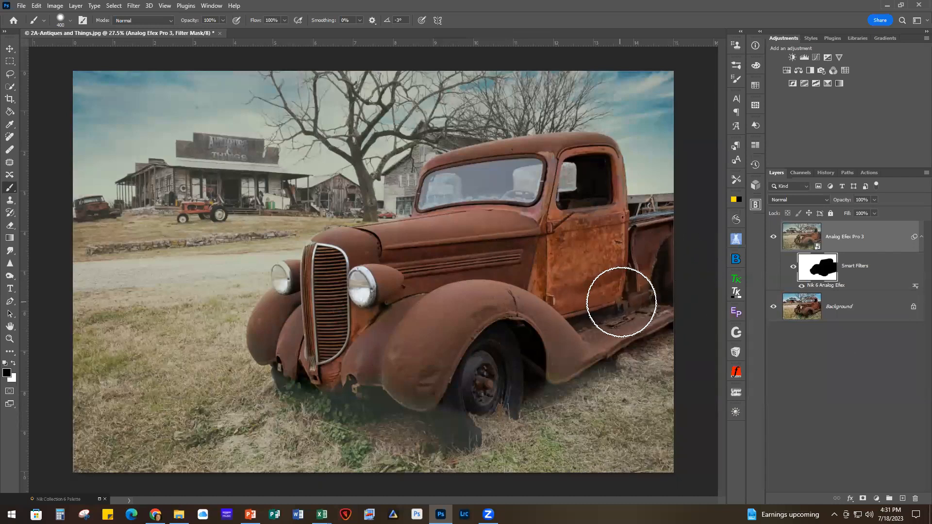
- Reduce the density of the smart filter mask to 22% in its mask properties
{"action": "double_click", "coordinate": [821, 271]}
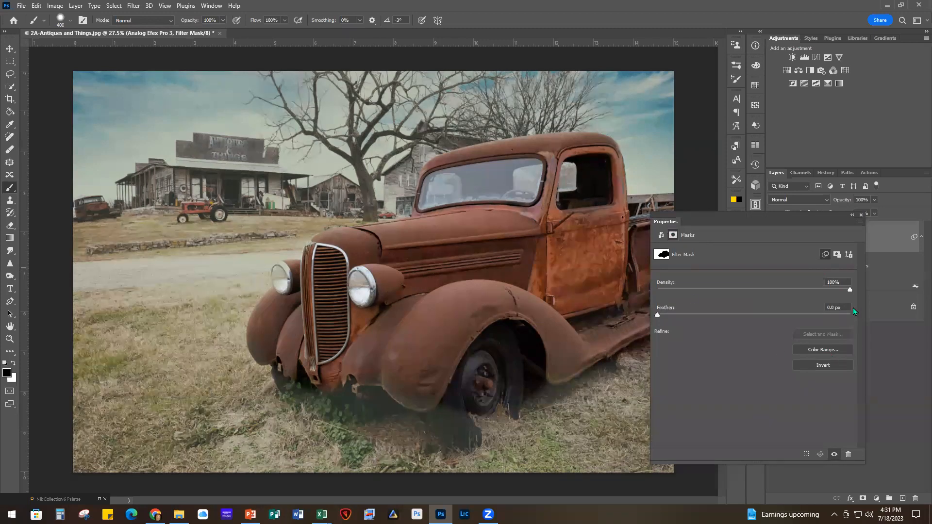
{"action": "left_click_drag", "start_coordinate": [849, 291], "coordinate": [700, 291]}
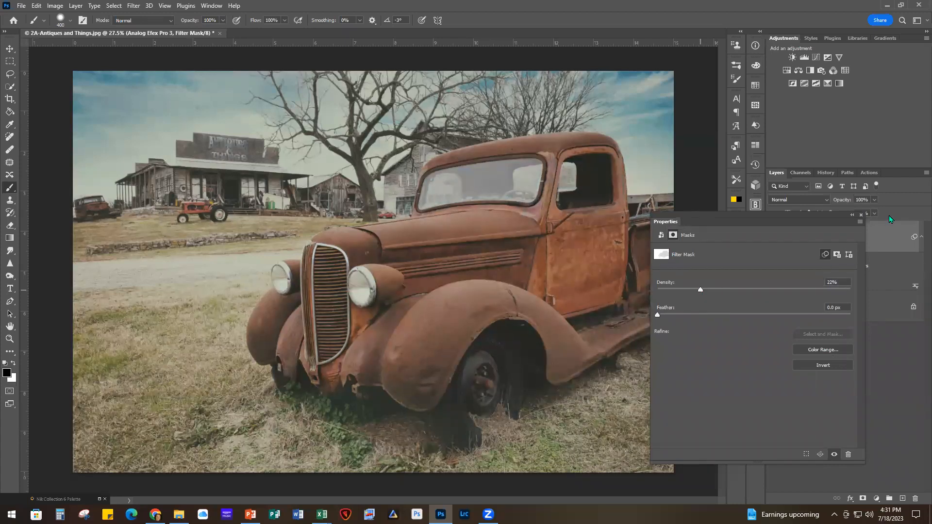
{"action": "left_click", "coordinate": [861, 216]}
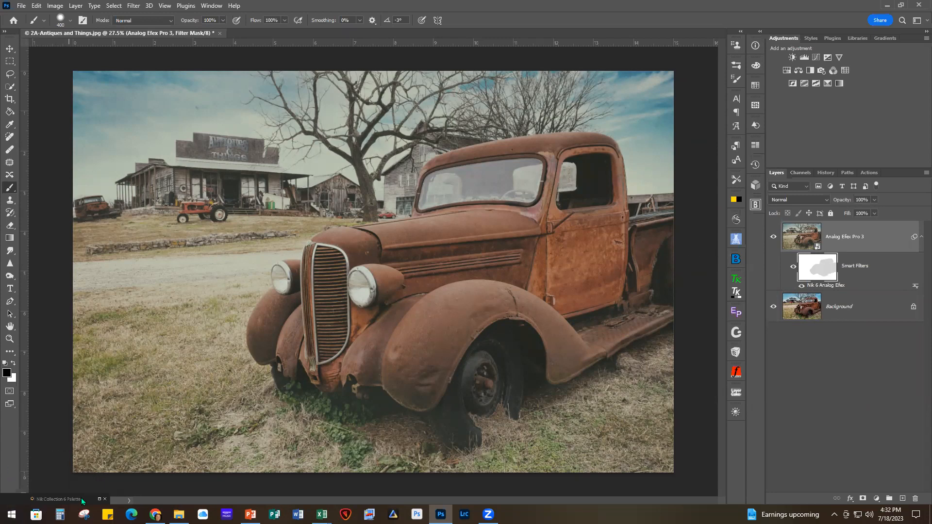
- Restore the Nik Collection palette and try to start Nik 6 Color Efex with the filter mask targeted
{"action": "left_click", "coordinate": [99, 500]}
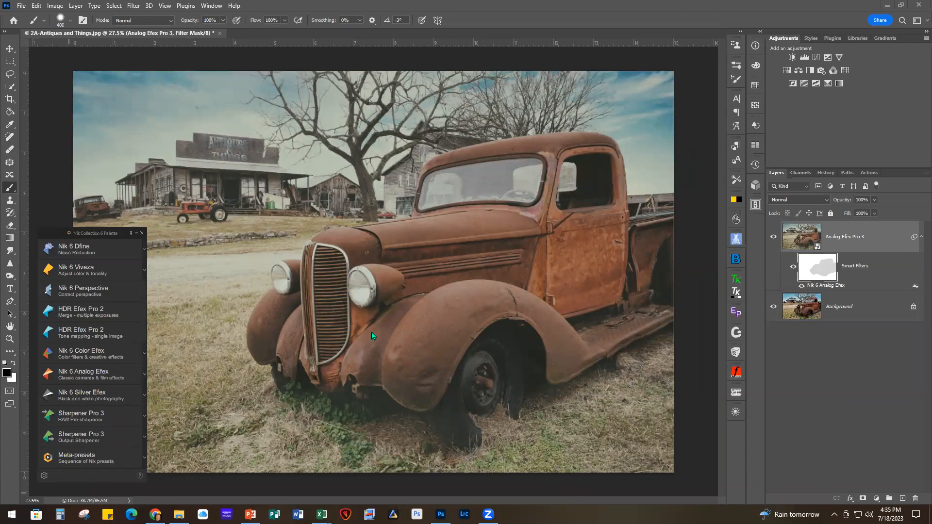
{"action": "left_click", "coordinate": [87, 357]}
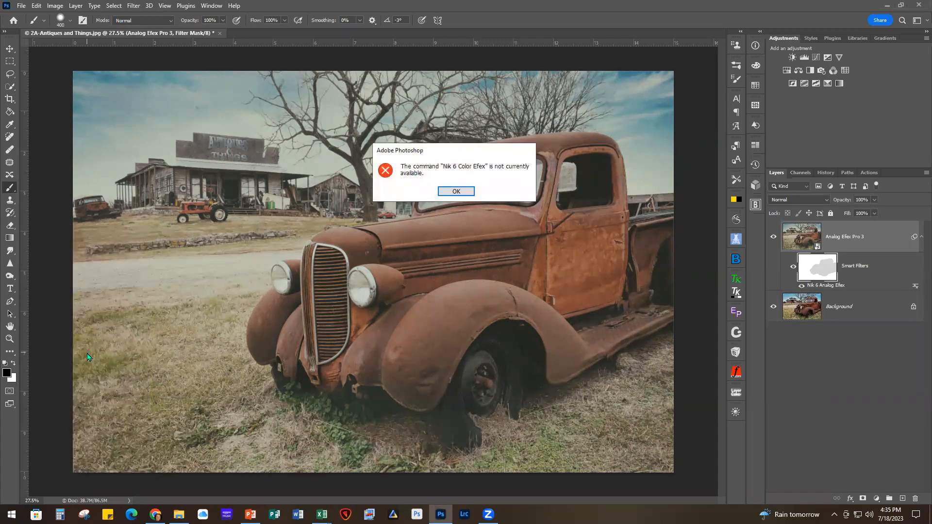
{"action": "left_click", "coordinate": [455, 192]}
{"action": "left_click", "coordinate": [895, 237]}
{"action": "left_click", "coordinate": [455, 192]}
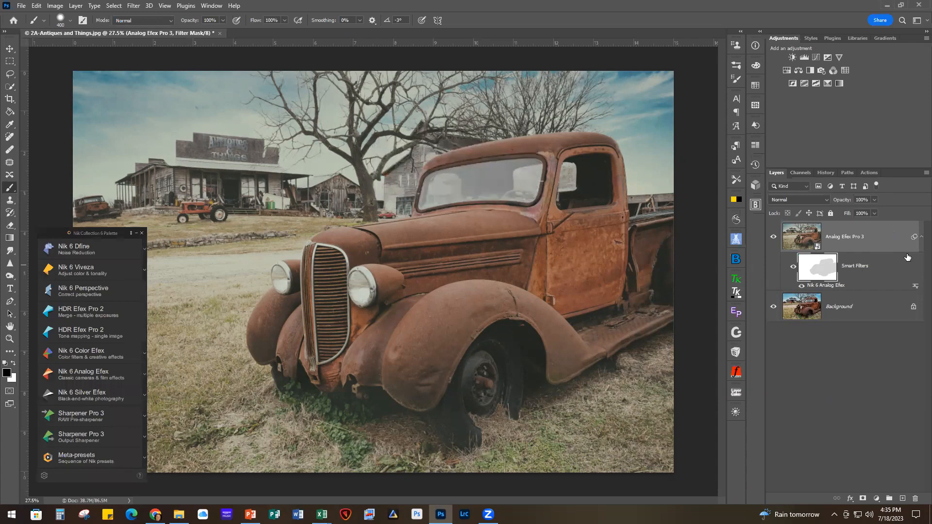
- Target the Analog Efex Pro 3 layer instead of its mask and open it in Nik 6 Color Efex as a smart filter
{"action": "left_click", "coordinate": [872, 239]}
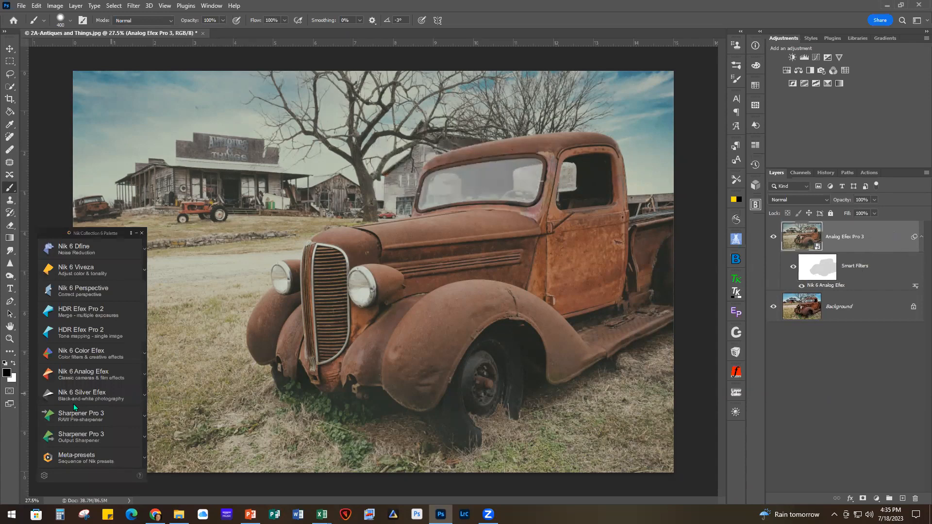
{"action": "left_click", "coordinate": [86, 352]}
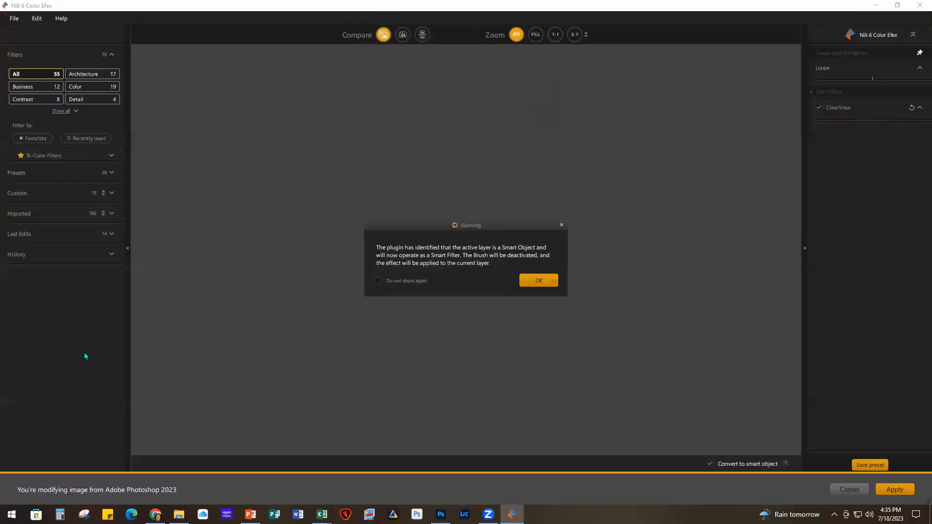
{"action": "left_click", "coordinate": [542, 281]}
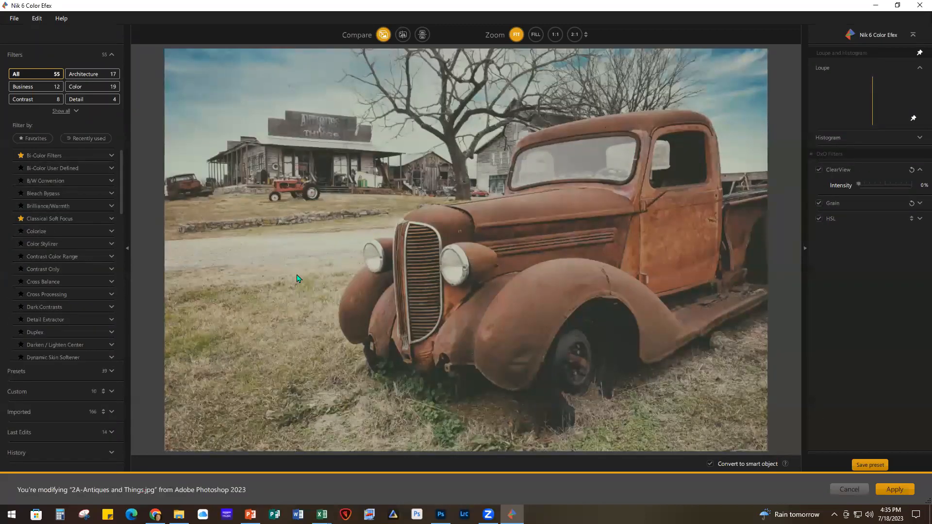
- Add the Vignette: Lens filter with amount 42%, size 52%, brightness 2% and opacity 89%
{"action": "scroll", "coordinate": [53, 276], "scroll_direction": "down", "scroll_amount": 5}
{"action": "scroll", "coordinate": [54, 273], "scroll_direction": "down", "scroll_amount": 3}
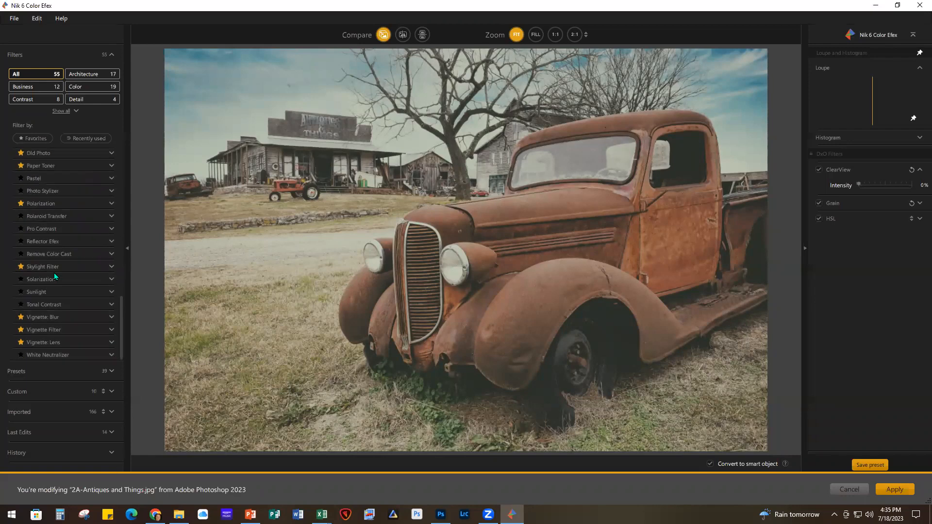
{"action": "left_click", "coordinate": [78, 343]}
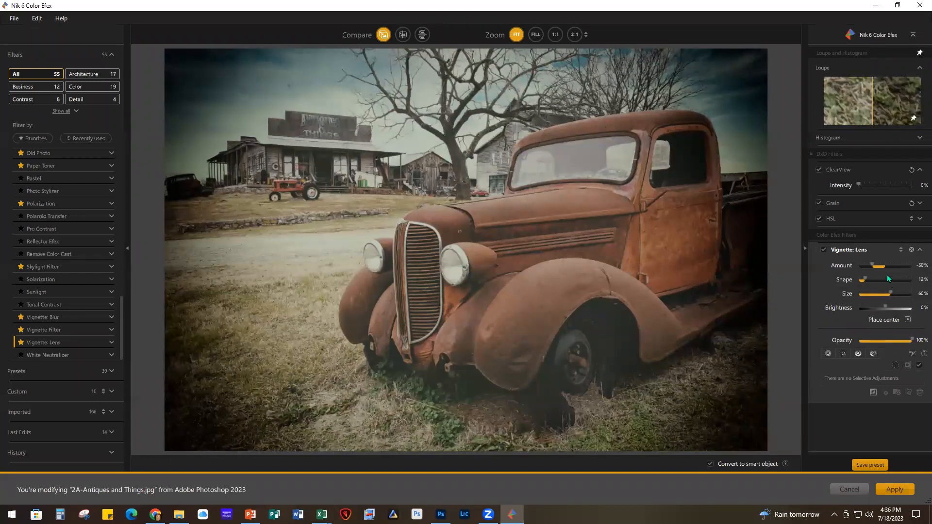
{"action": "left_click_drag", "start_coordinate": [869, 264], "coordinate": [895, 268]}
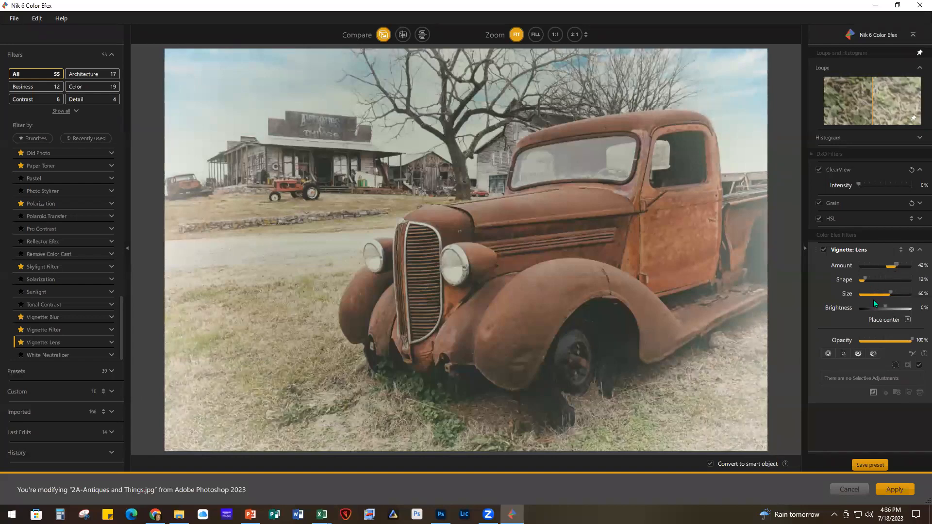
{"action": "left_click_drag", "start_coordinate": [889, 292], "coordinate": [886, 292]}
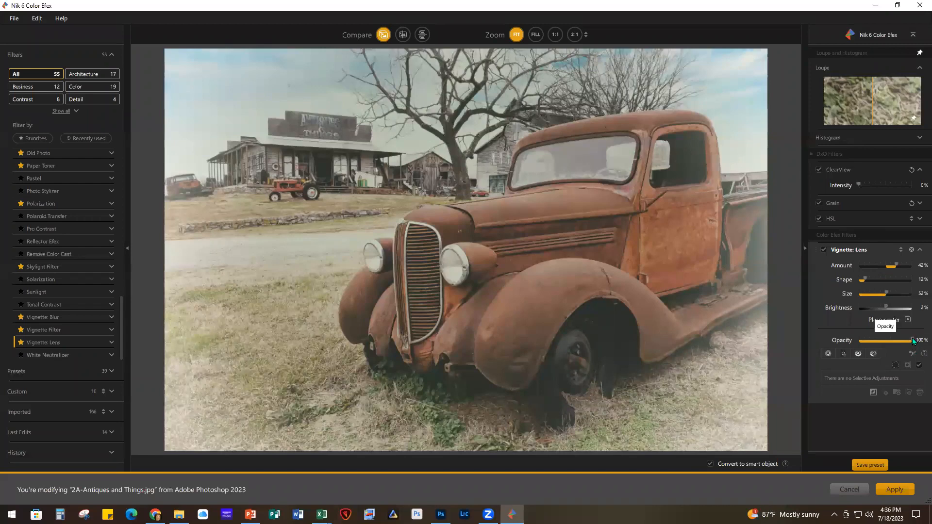
{"action": "left_click_drag", "start_coordinate": [907, 338], "coordinate": [904, 338]}
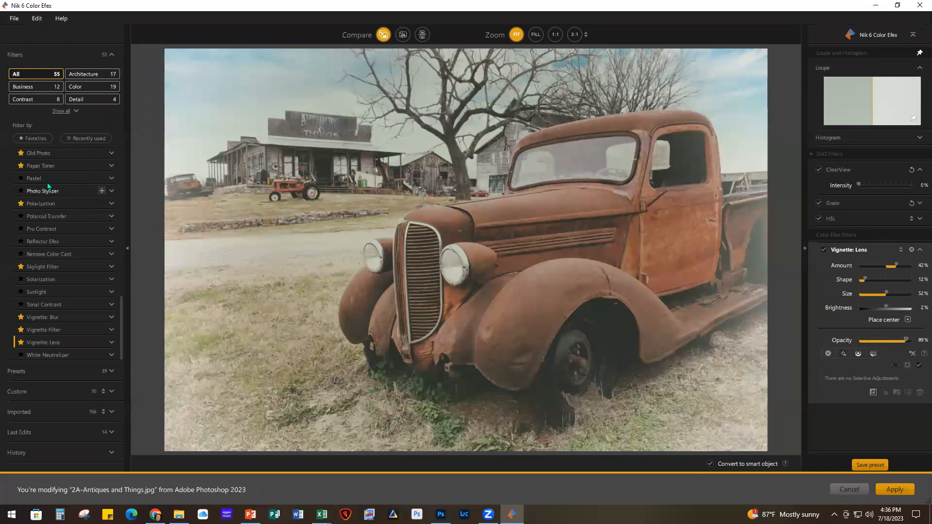
- Add the Pastel filter on top of the vignette with method 2, diffusion 74% and opacity 89%
{"action": "left_click", "coordinate": [102, 179]}
{"action": "scroll", "coordinate": [875, 403], "scroll_direction": "down", "scroll_amount": 1}
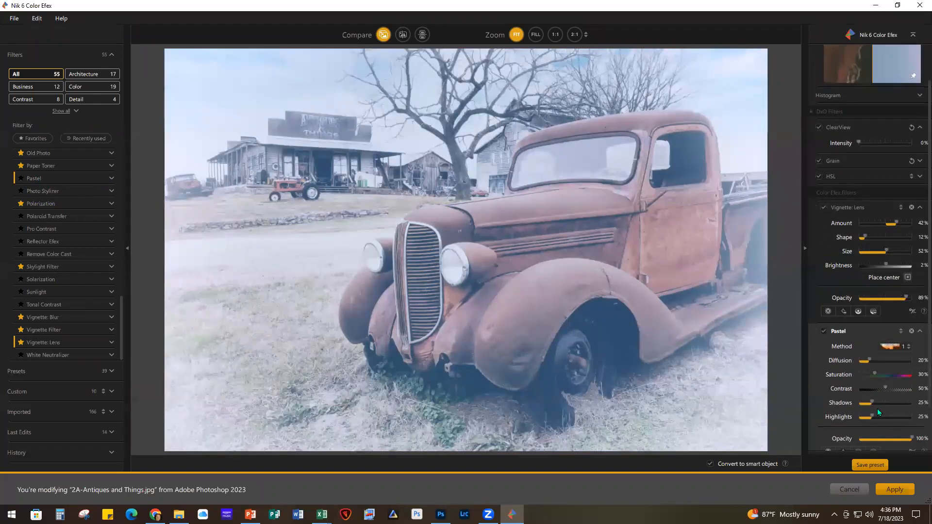
{"action": "scroll", "coordinate": [875, 404], "scroll_direction": "down", "scroll_amount": 2}
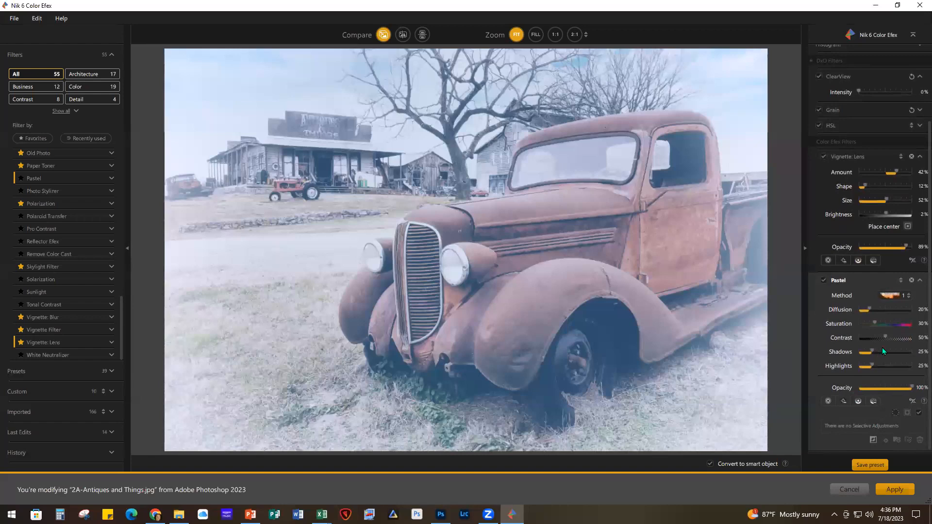
{"action": "left_click", "coordinate": [908, 295]}
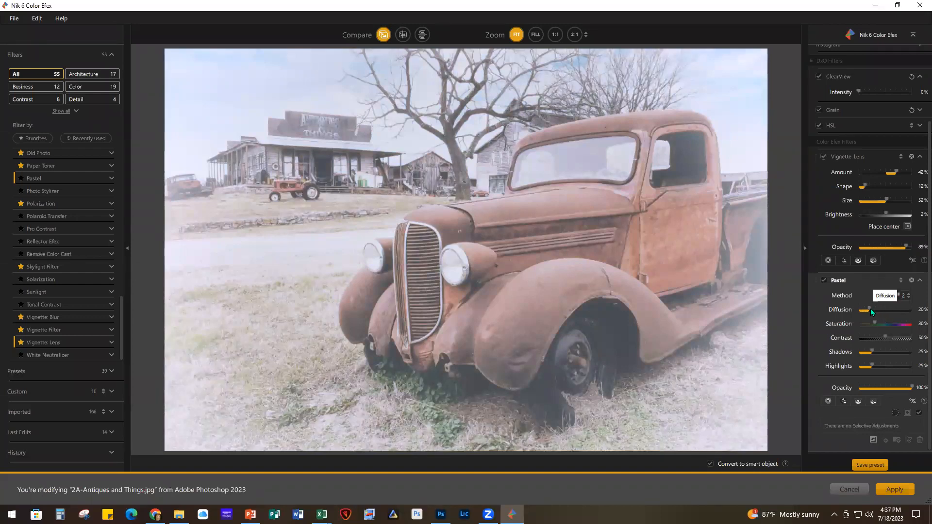
{"action": "left_click_drag", "start_coordinate": [872, 309], "coordinate": [892, 308]}
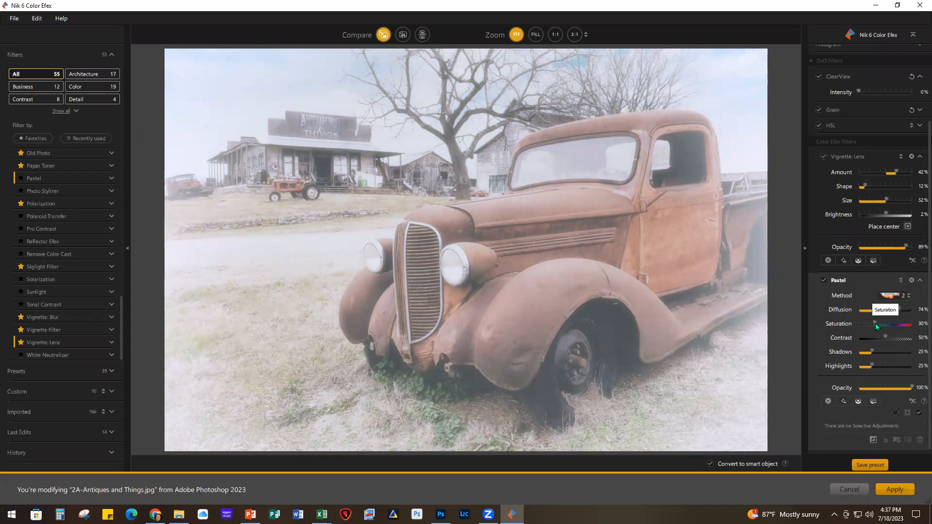
{"action": "left_click_drag", "start_coordinate": [910, 386], "coordinate": [904, 385]}
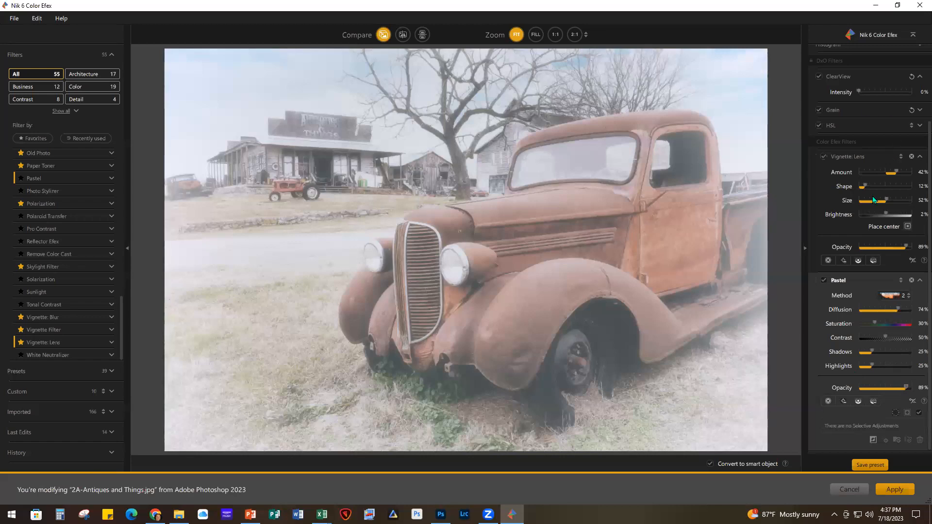
- Add a Vignette: Lens control point between the truck's hood and door, enlarge it to cover the cab, and set its diffusion to 57%
{"action": "left_click", "coordinate": [828, 261]}
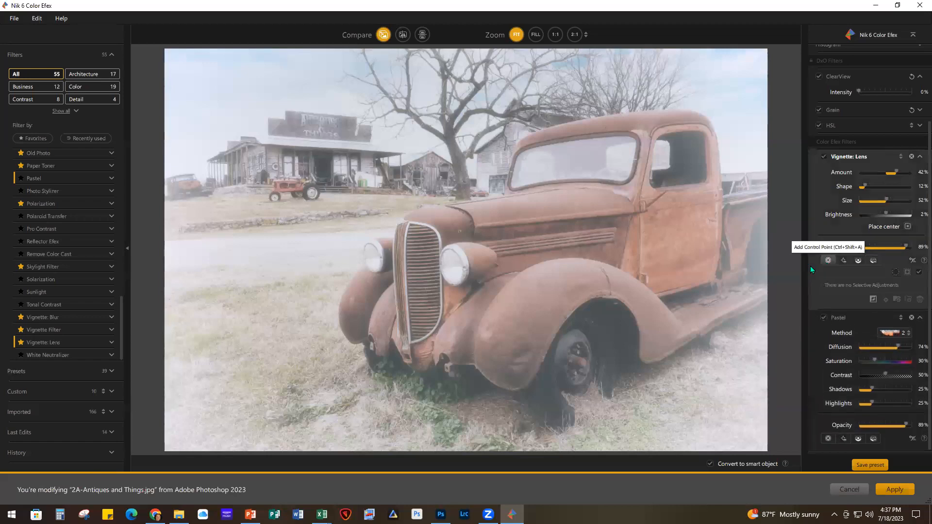
{"action": "left_click", "coordinate": [631, 243]}
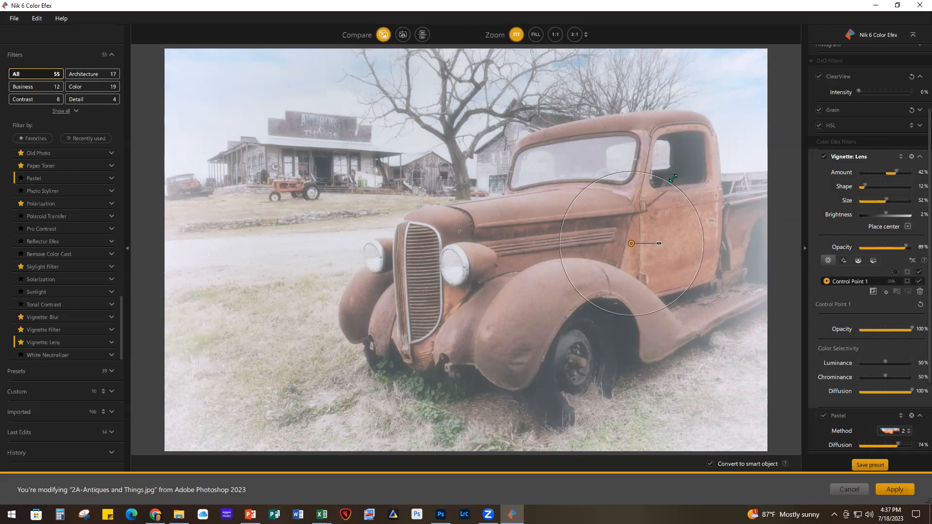
{"action": "left_click_drag", "start_coordinate": [663, 180], "coordinate": [754, 141]}
{"action": "left_click_drag", "start_coordinate": [631, 246], "coordinate": [620, 253]}
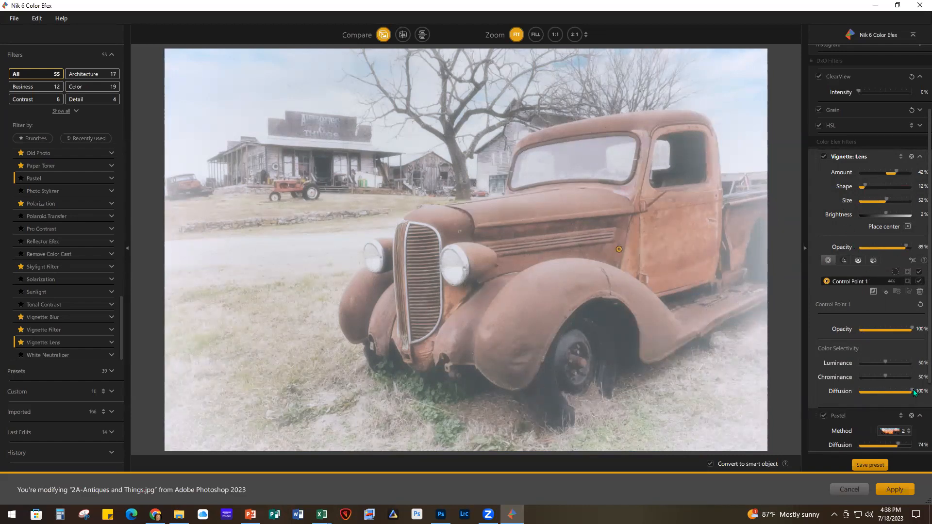
{"action": "left_click_drag", "start_coordinate": [912, 392], "coordinate": [895, 392]}
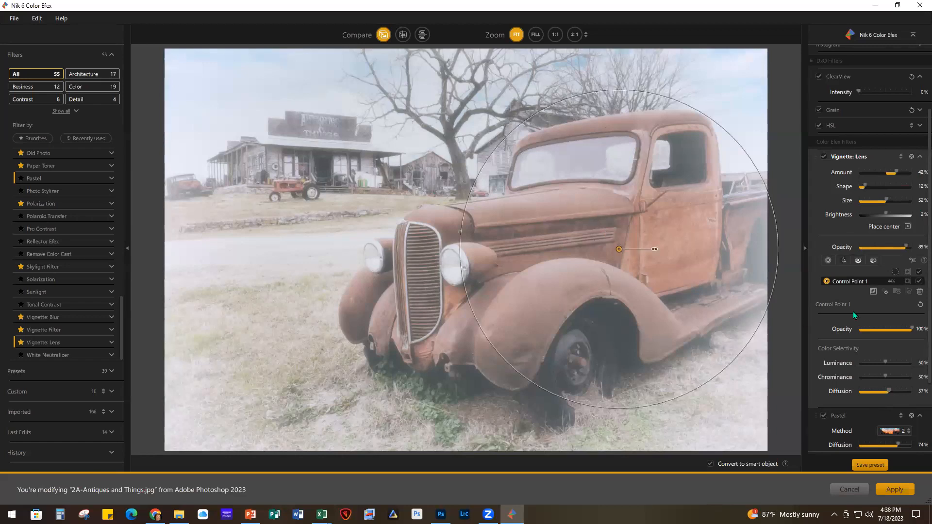
- Duplicate the control point, fit a smaller copy over the truck's grille, and set the Vignette: Lens opacity to 79%
{"action": "left_click", "coordinate": [884, 292]}
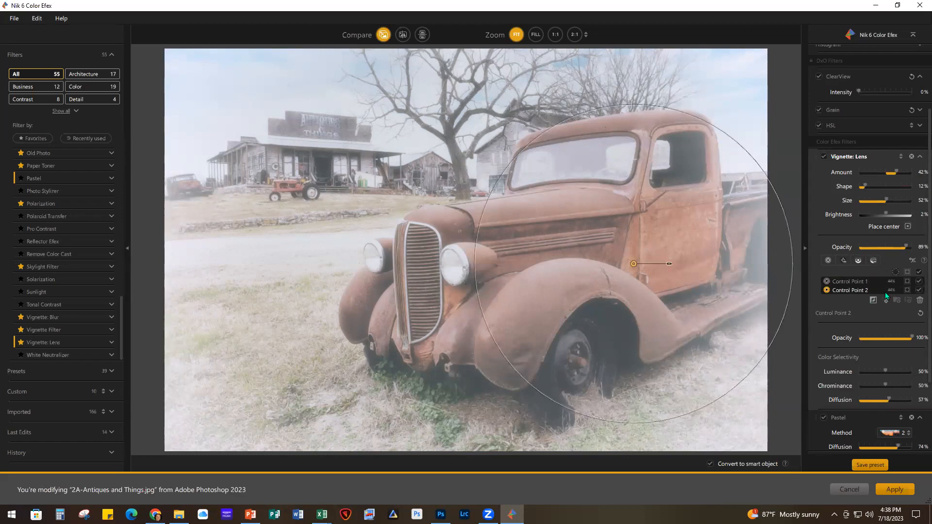
{"action": "left_click_drag", "start_coordinate": [630, 267], "coordinate": [426, 272]}
{"action": "left_click_drag", "start_coordinate": [531, 158], "coordinate": [519, 215]}
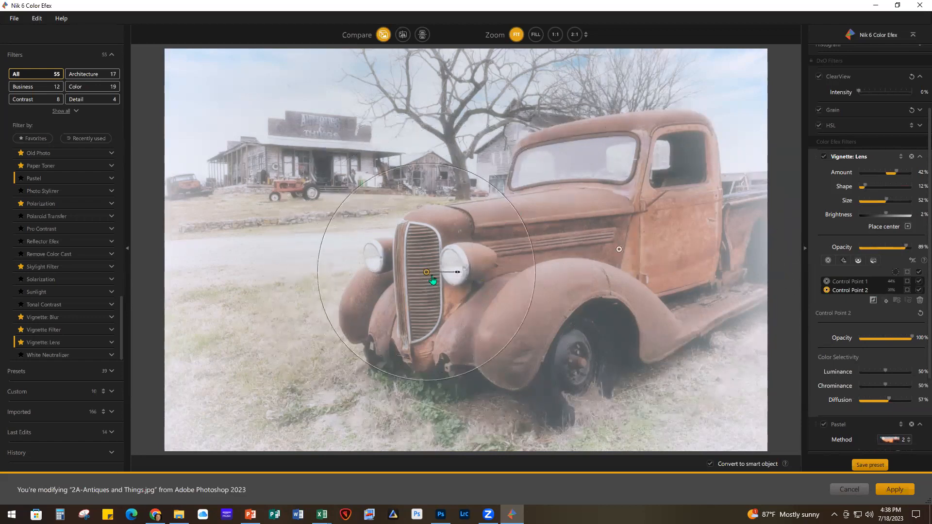
{"action": "left_click_drag", "start_coordinate": [425, 275], "coordinate": [438, 303]}
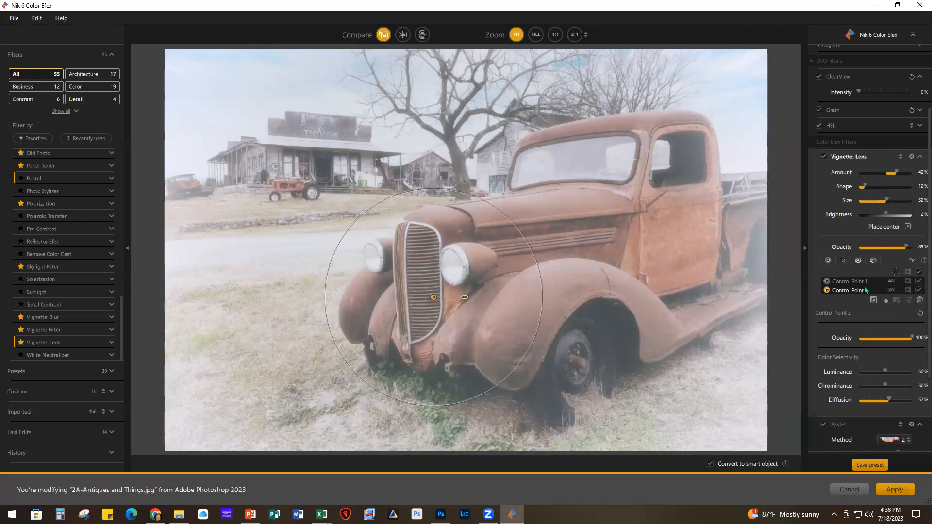
{"action": "mouse_move", "coordinate": [906, 248]}
{"action": "left_mouse_down"}
{"action": "mouse_move", "coordinate": [882, 249]}
{"action": "mouse_move", "coordinate": [897, 257]}
{"action": "left_mouse_up"}
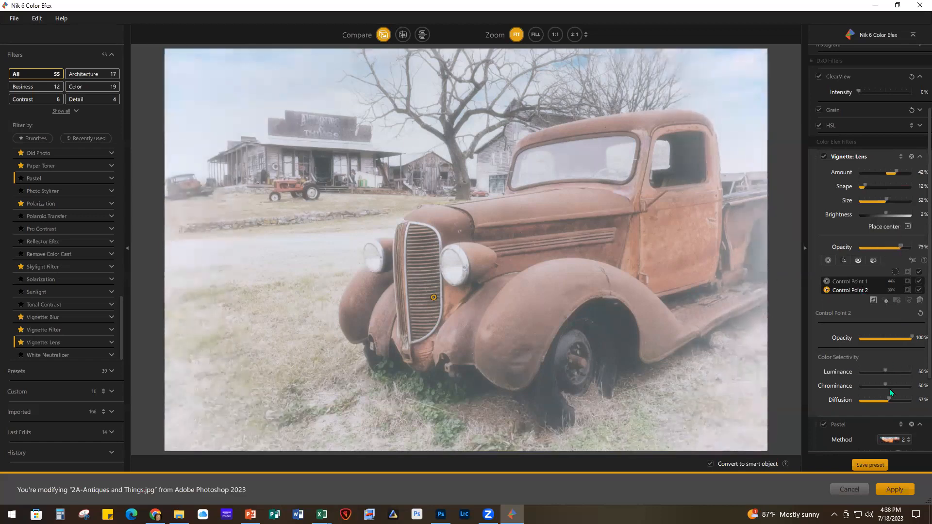
- Set the Pastel filter's diffusion to 53% and saturation to about 45%, and apply the Color Efex filters to the layer
{"action": "scroll", "coordinate": [887, 405], "scroll_direction": "down", "scroll_amount": 4}
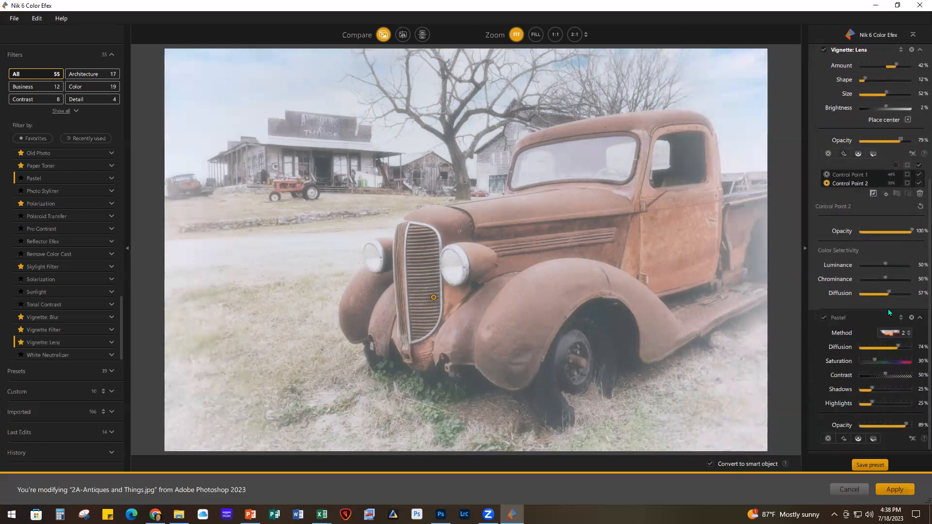
{"action": "left_click", "coordinate": [897, 347]}
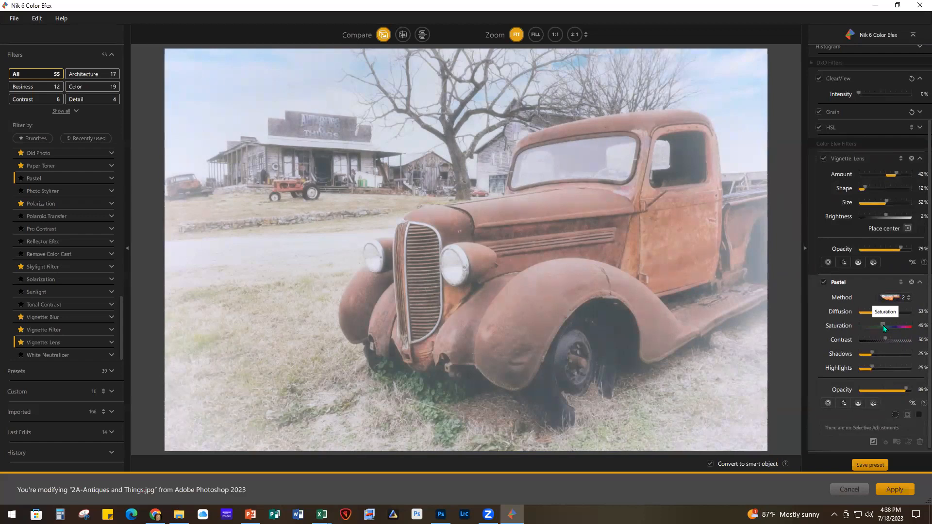
{"action": "left_click_drag", "start_coordinate": [883, 328], "coordinate": [881, 327]}
{"action": "left_click", "coordinate": [898, 491]}
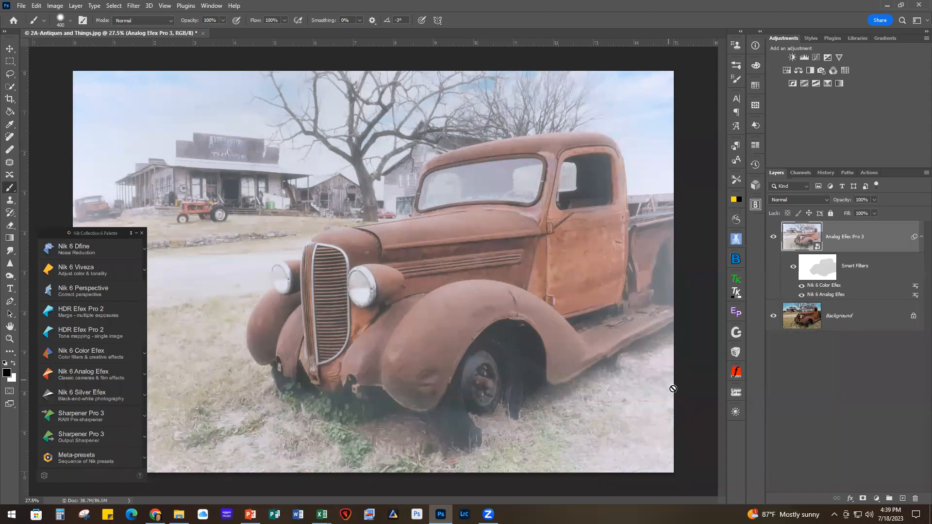
{"action": "left_click", "coordinate": [136, 233]}
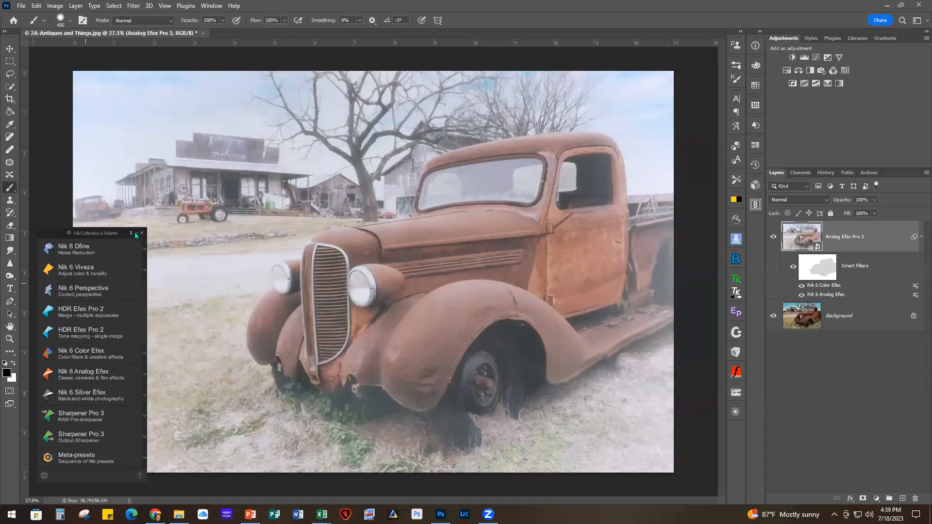
- Collapse the Nik palette, close the truck photo without saving, and open 3A-Botanical Garden.tif
{"action": "left_click", "coordinate": [136, 233]}
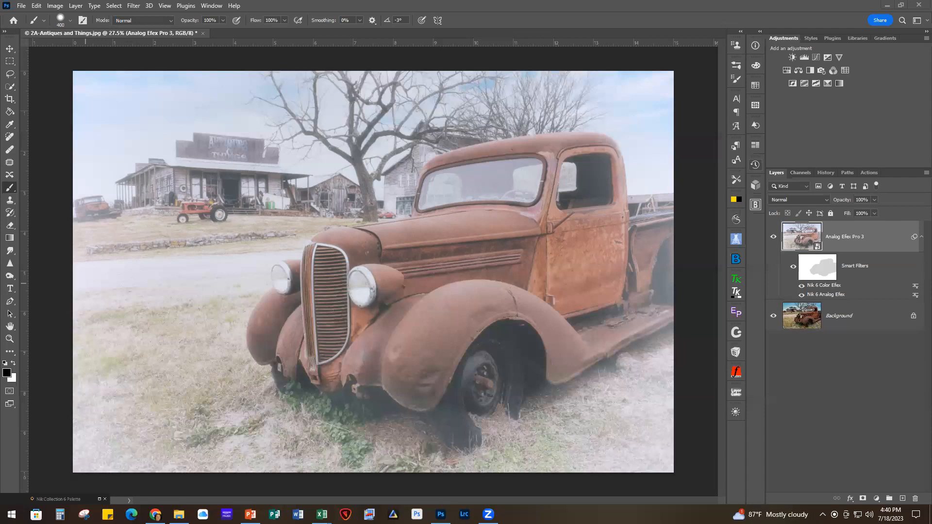
{"action": "left_click", "coordinate": [203, 33]}
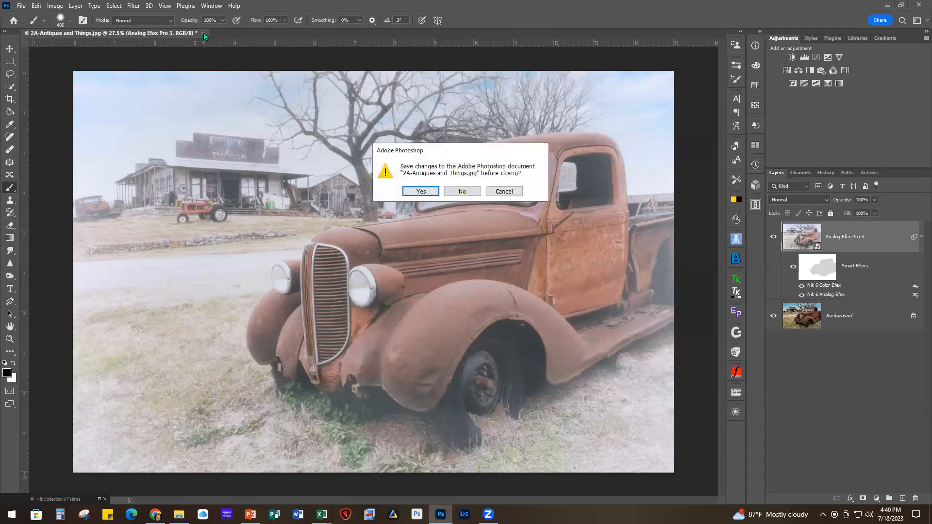
{"action": "left_click", "coordinate": [473, 191]}
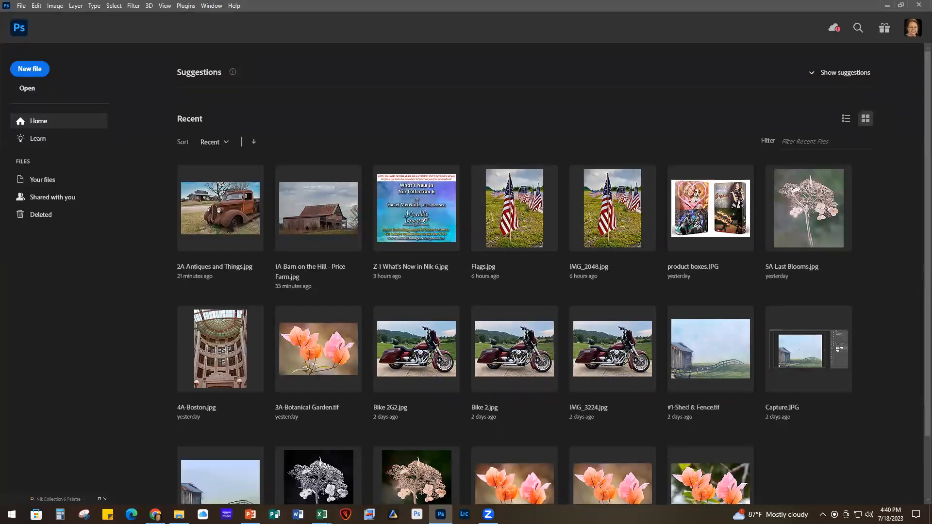
{"action": "key", "text": "alt+Tab"}
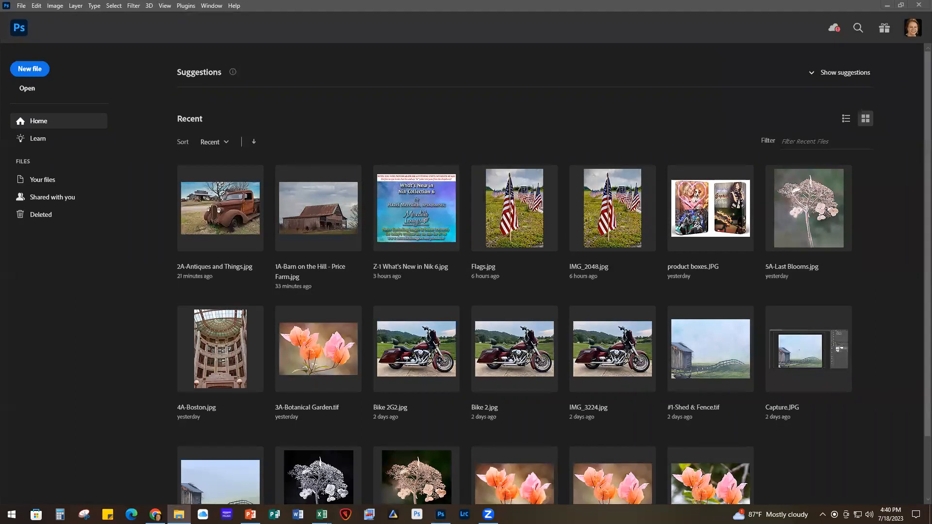
{"action": "key", "text": "alt+Tab"}
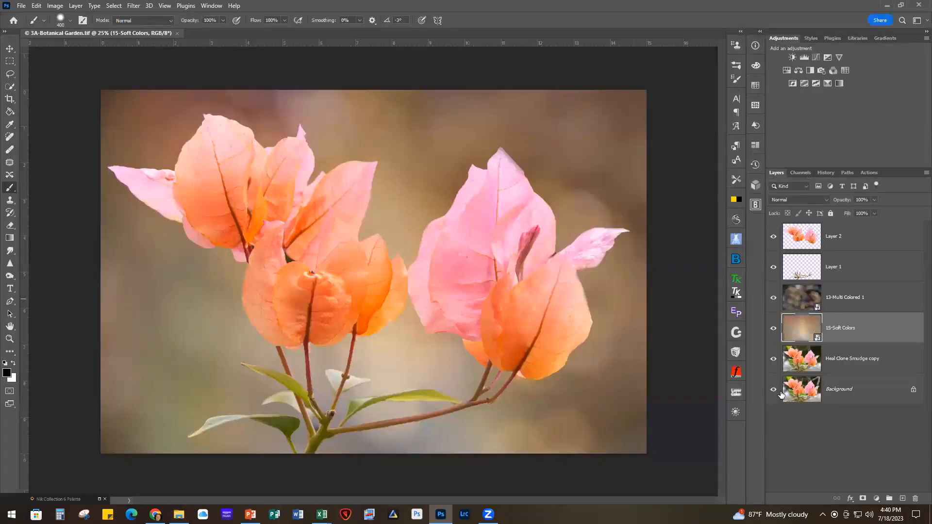
- Hide the Background, Heal Clone Smudge copy and 13-Multi Colored 1 layers, leaving Layer 2, Layer 1 and 15-Soft Colors visible
{"action": "left_click", "coordinate": [774, 390], "text": "alt"}
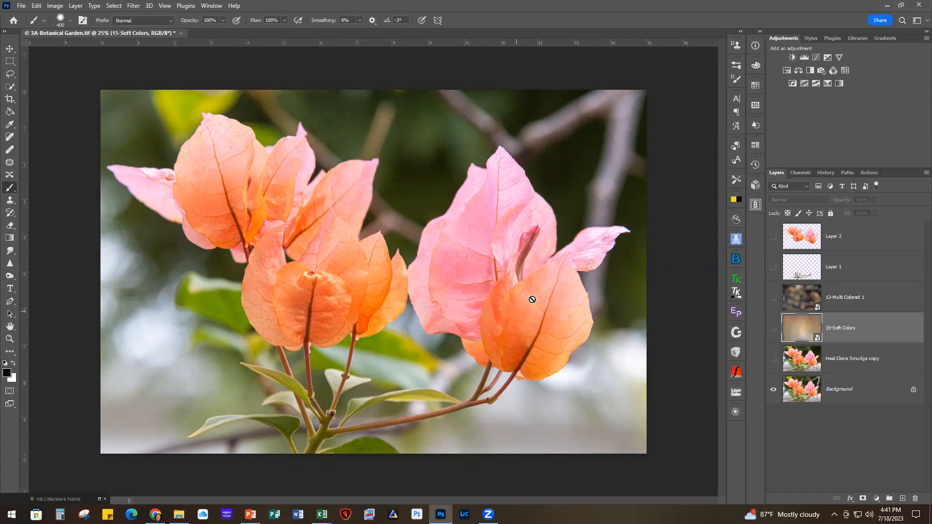
{"action": "left_click", "coordinate": [774, 360]}
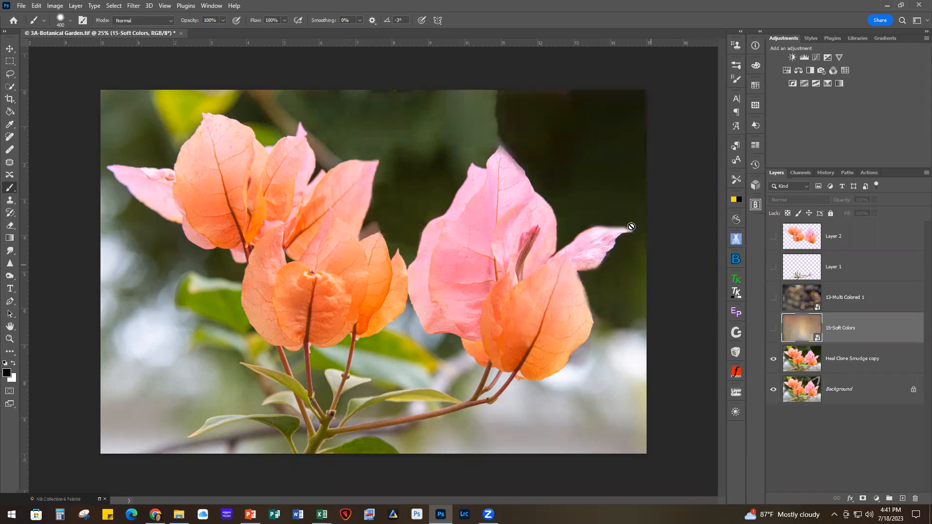
{"action": "left_click", "coordinate": [771, 269]}
{"action": "left_click", "coordinate": [773, 237]}
{"action": "left_click", "coordinate": [773, 359]}
{"action": "left_click", "coordinate": [773, 390]}
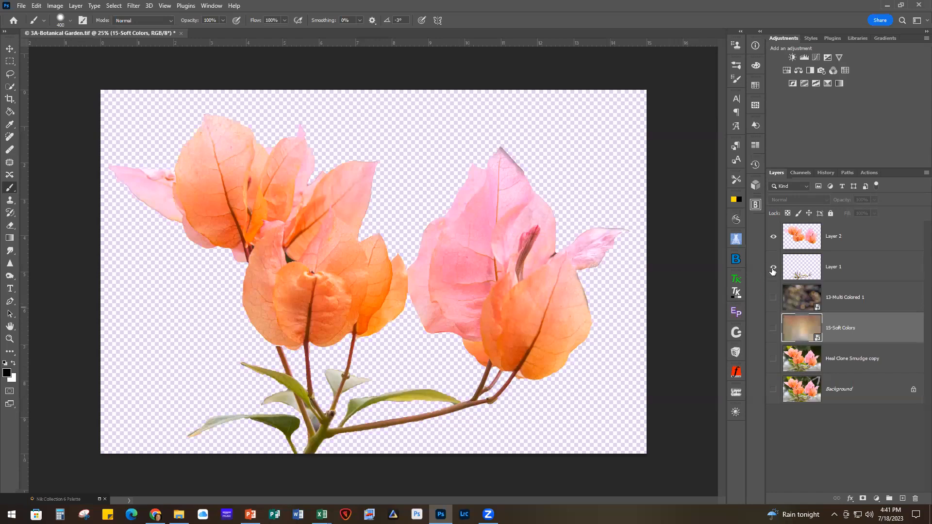
{"action": "left_click", "coordinate": [774, 237]}
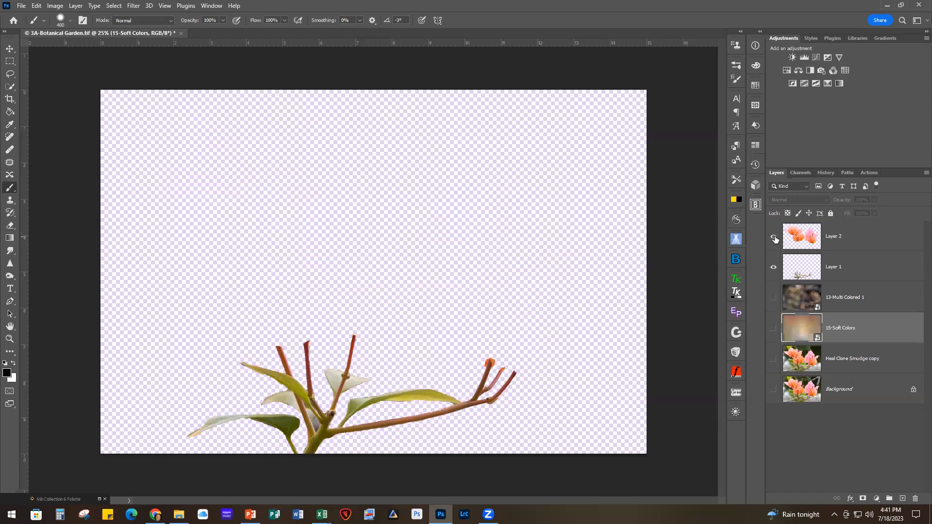
{"action": "left_click", "coordinate": [774, 238]}
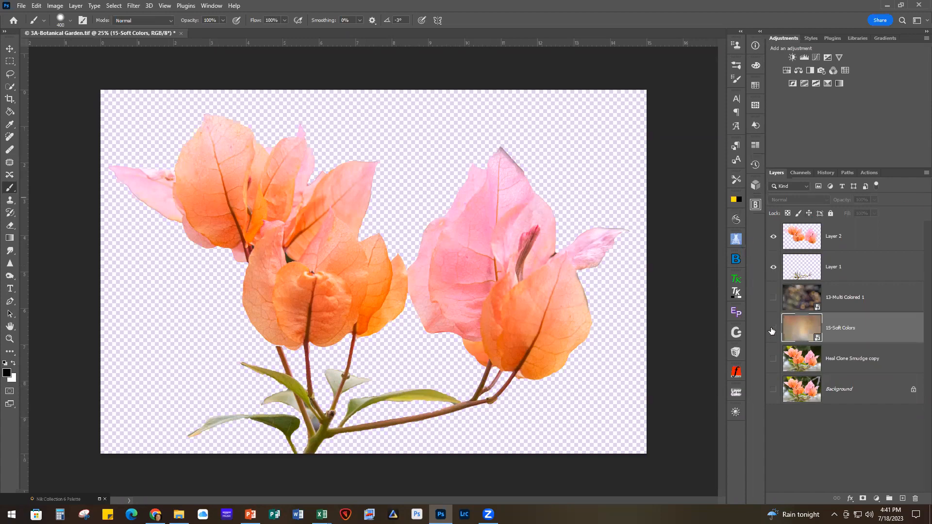
{"action": "key", "text": "ctrl+minus"}
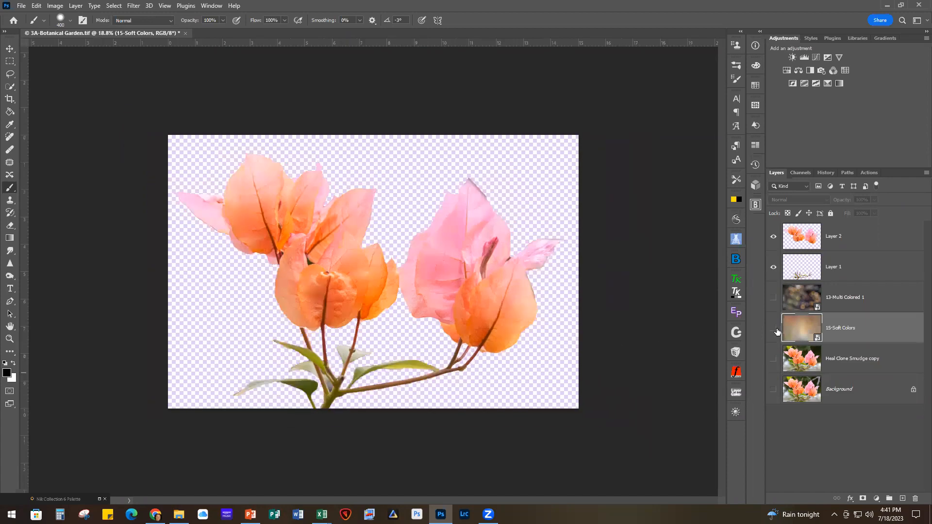
{"action": "left_click", "coordinate": [773, 329]}
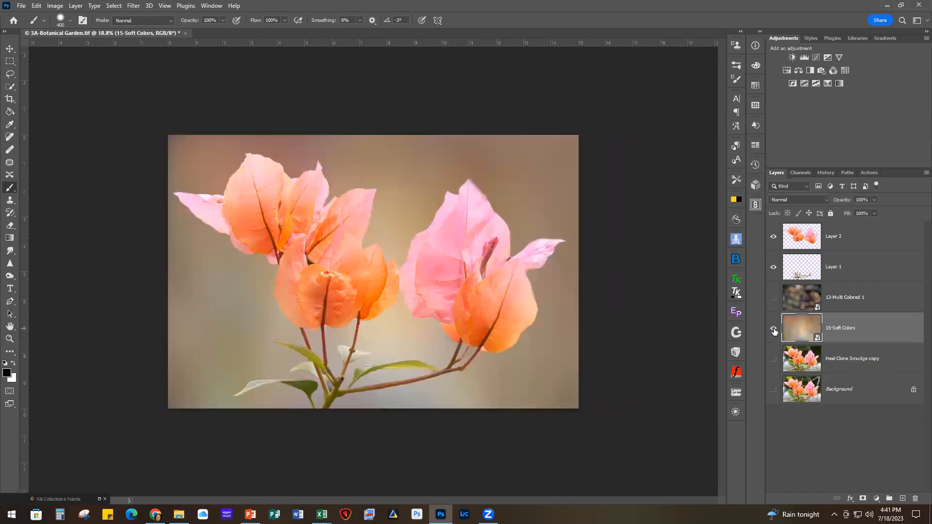
- Try to compress the 15-Soft Colors layer vertically to the height of the canvas, and cancel the transform
{"action": "left_click", "coordinate": [9, 49]}
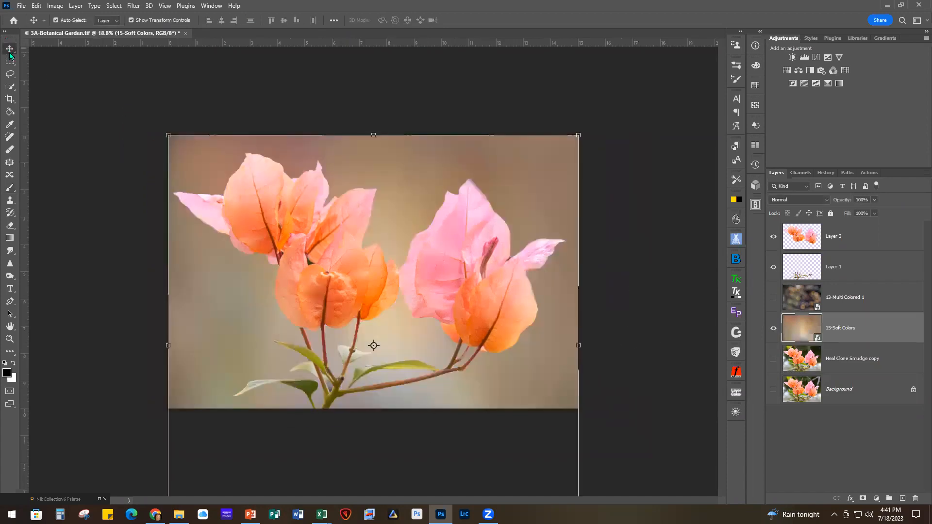
{"action": "key", "text": "ctrl+minus"}
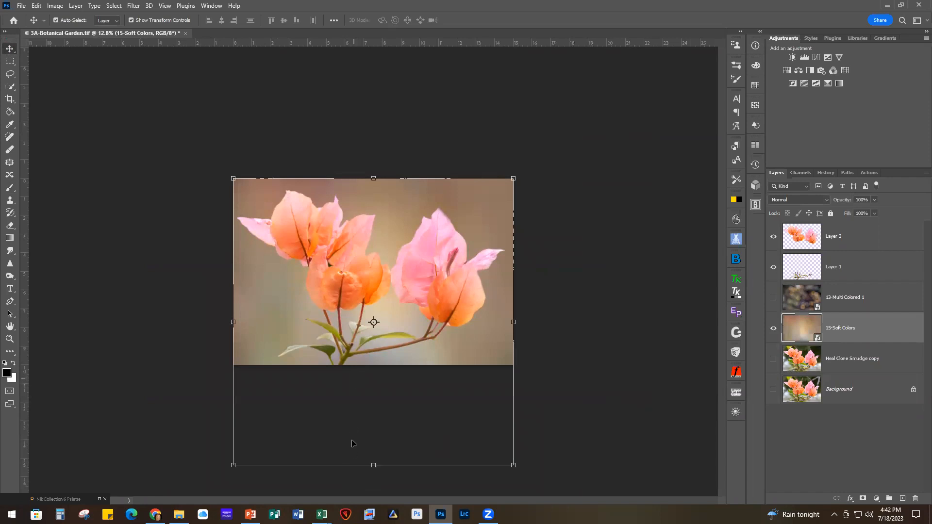
{"action": "left_click", "coordinate": [373, 467]}
{"action": "left_click_drag", "start_coordinate": [372, 465], "coordinate": [364, 419]}
{"action": "key", "text": "ctrl+z"}
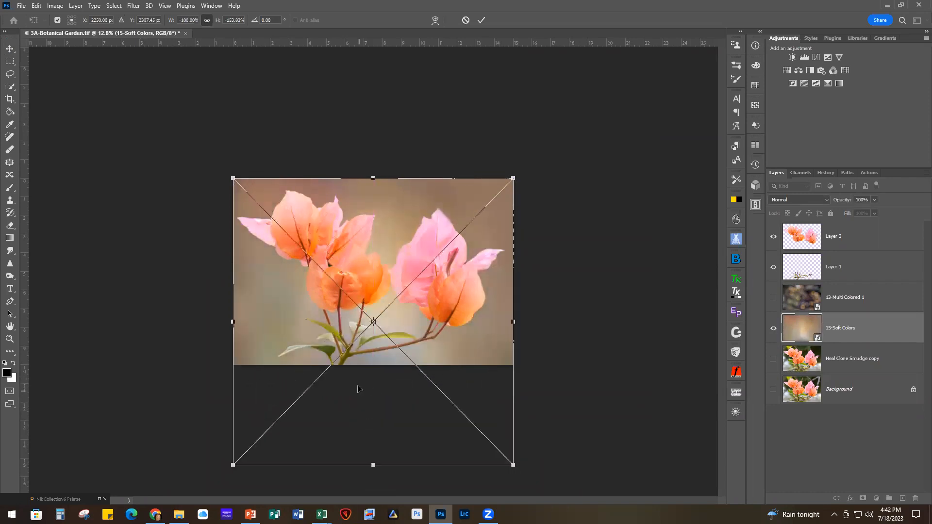
{"action": "left_click", "coordinate": [464, 20]}
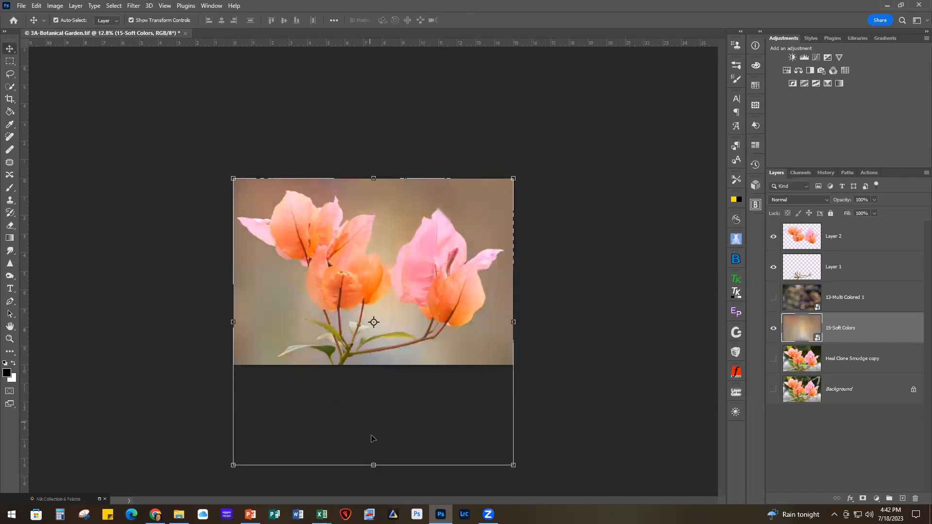
{"action": "left_click", "coordinate": [373, 466]}
{"action": "left_click_drag", "start_coordinate": [374, 466], "coordinate": [376, 368]}
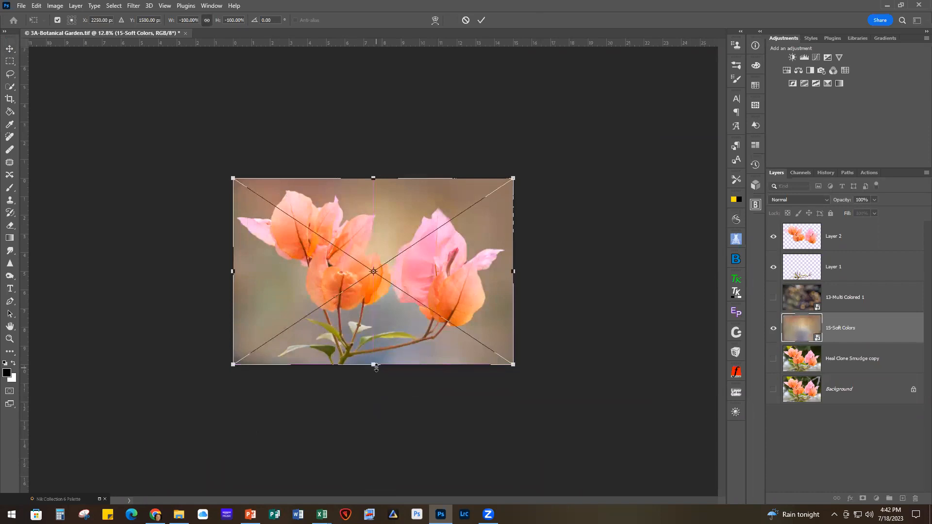
{"action": "scroll", "coordinate": [378, 365], "scroll_direction": "up", "scroll_amount": 2}
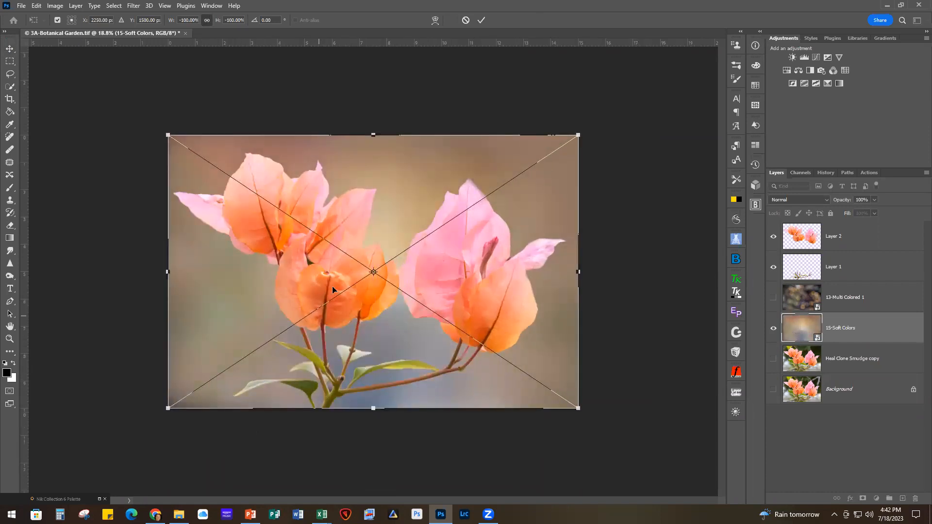
{"action": "left_click", "coordinate": [466, 20]}
{"action": "scroll", "coordinate": [341, 359], "scroll_direction": "down", "scroll_amount": 2}
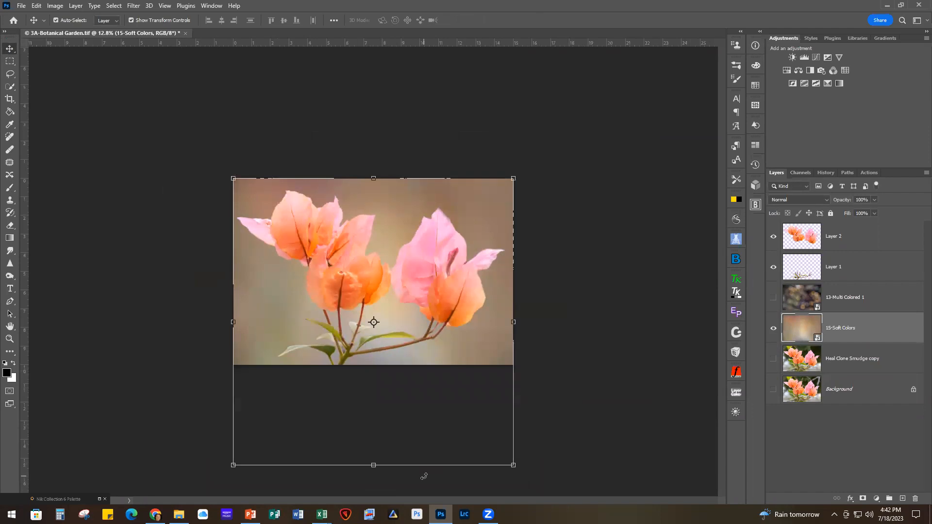
- Show the 13-Multi Colored 1 layer and merge the cut-out Layer 2 and Layer 1 into a single layer
{"action": "scroll", "coordinate": [404, 314], "scroll_direction": "up", "scroll_amount": 3}
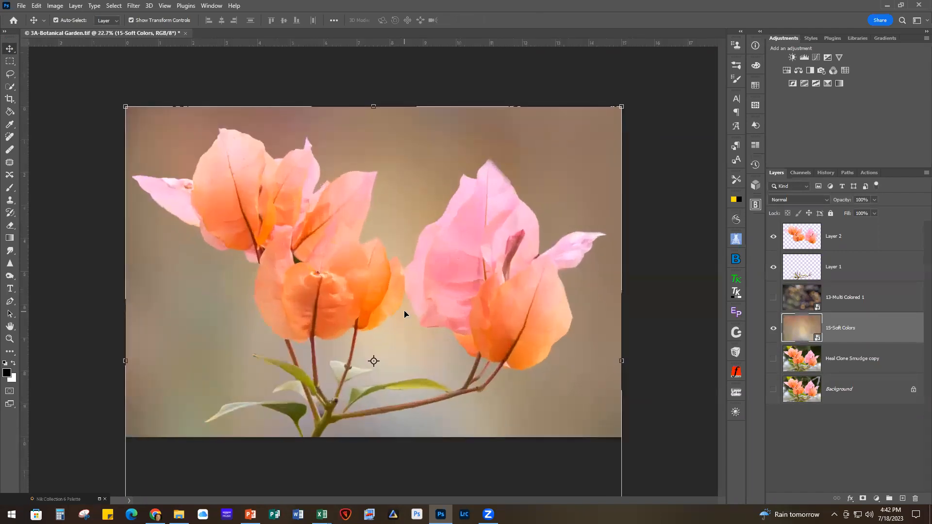
{"action": "scroll", "coordinate": [404, 314], "scroll_direction": "up", "scroll_amount": 1}
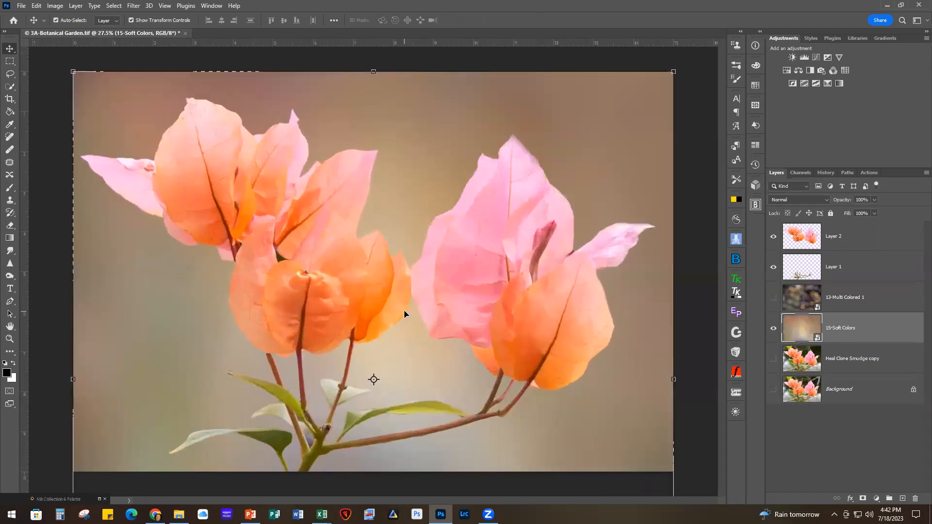
{"action": "left_click", "coordinate": [773, 298]}
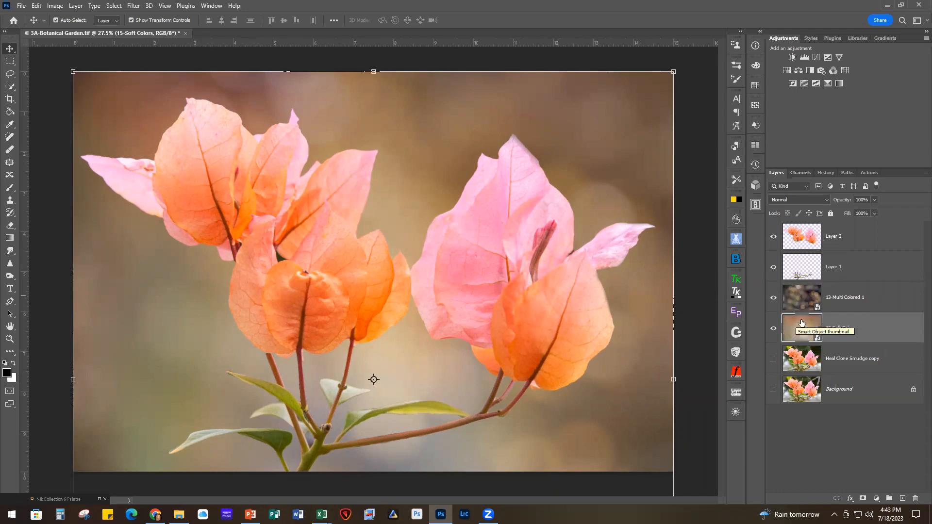
{"action": "left_click", "coordinate": [858, 236]}
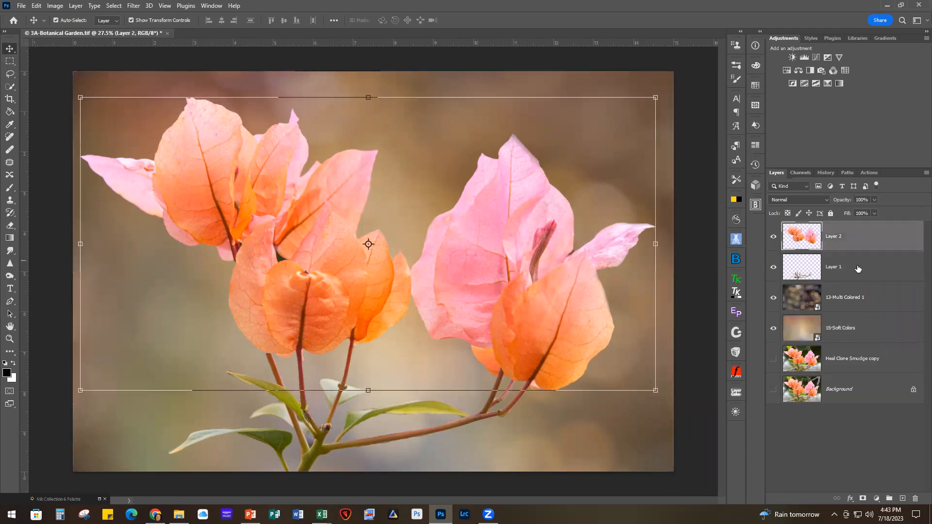
{"action": "left_click", "coordinate": [857, 270], "text": "shift"}
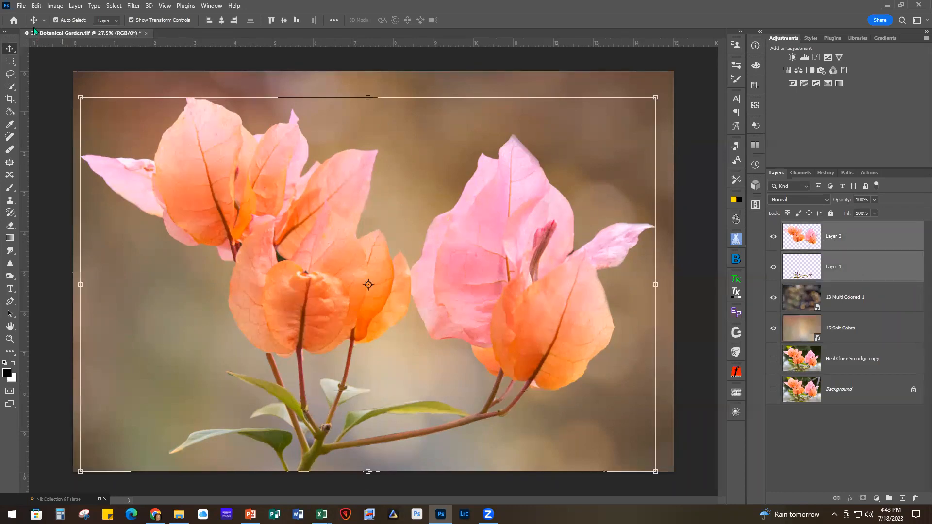
{"action": "left_click", "coordinate": [75, 6]}
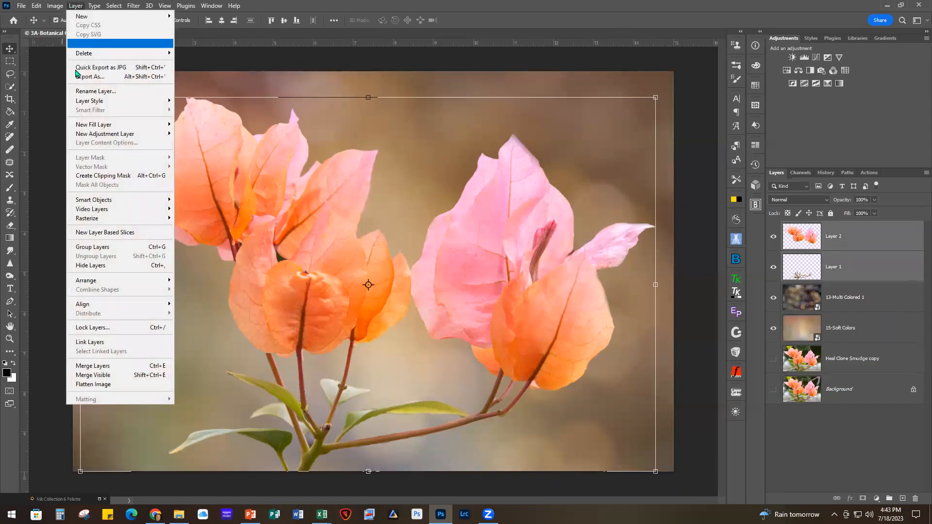
{"action": "left_click", "coordinate": [122, 367]}
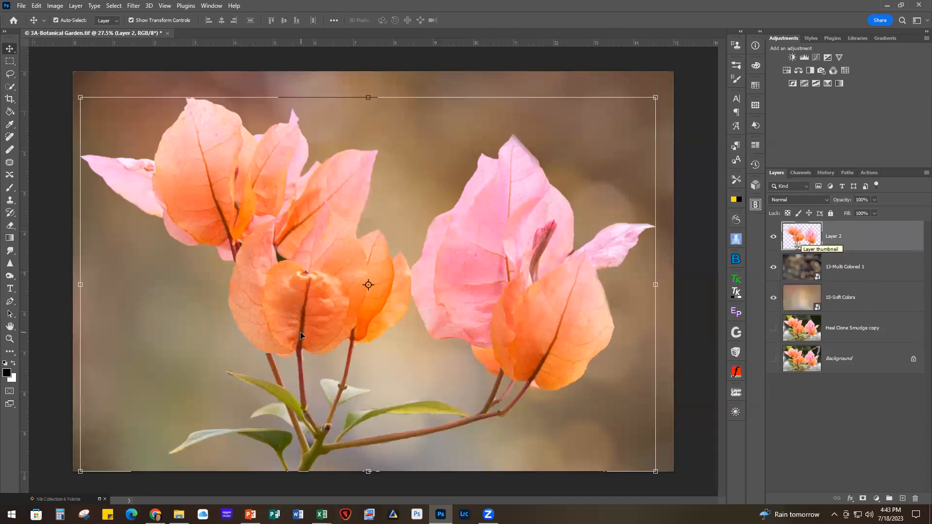
- Set the Nik Collection preferences to apply filters to the active layer instead of the image composite
{"action": "left_click", "coordinate": [99, 499]}
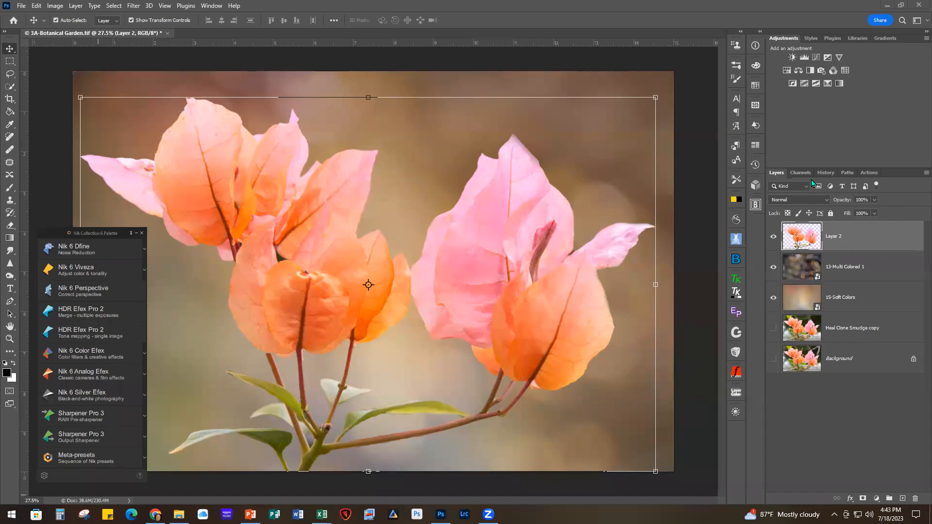
{"action": "left_click", "coordinate": [43, 476]}
{"action": "left_click_drag", "start_coordinate": [143, 267], "coordinate": [275, 239]}
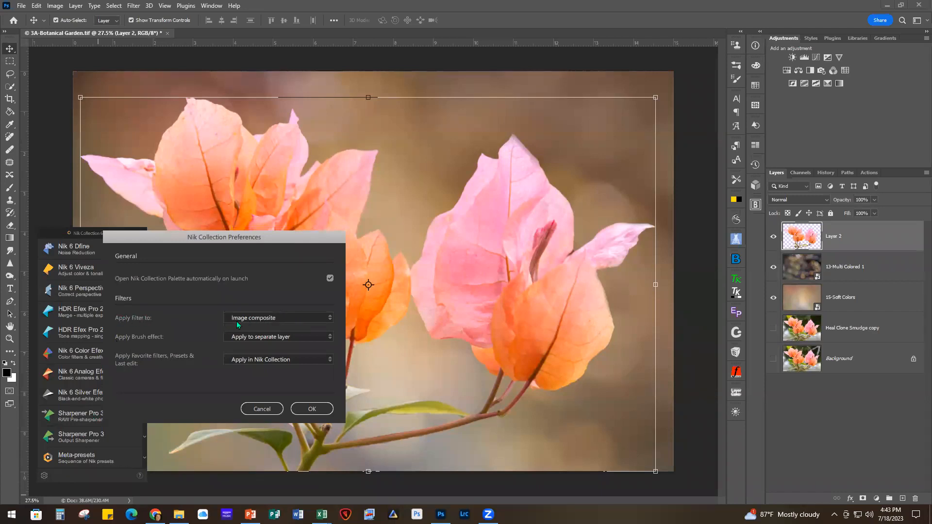
{"action": "left_click", "coordinate": [330, 319]}
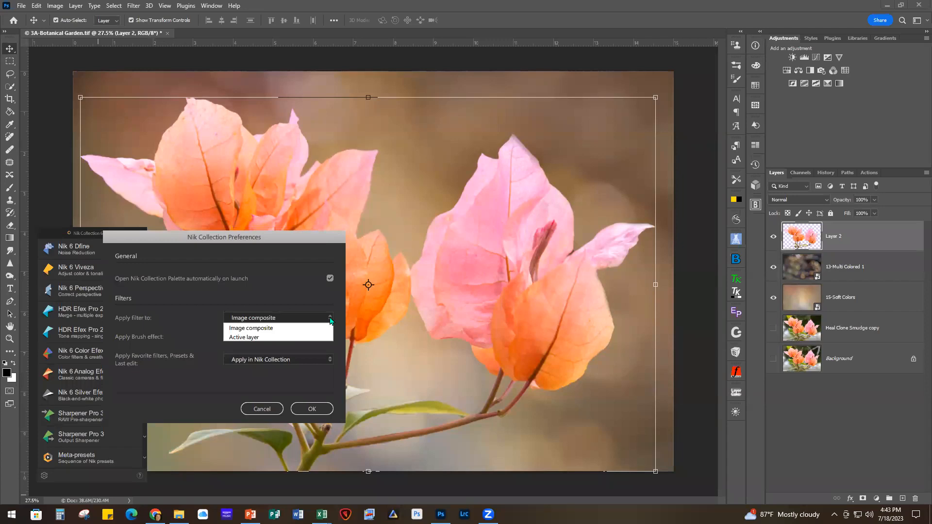
{"action": "left_click", "coordinate": [258, 335]}
{"action": "left_click", "coordinate": [324, 409]}
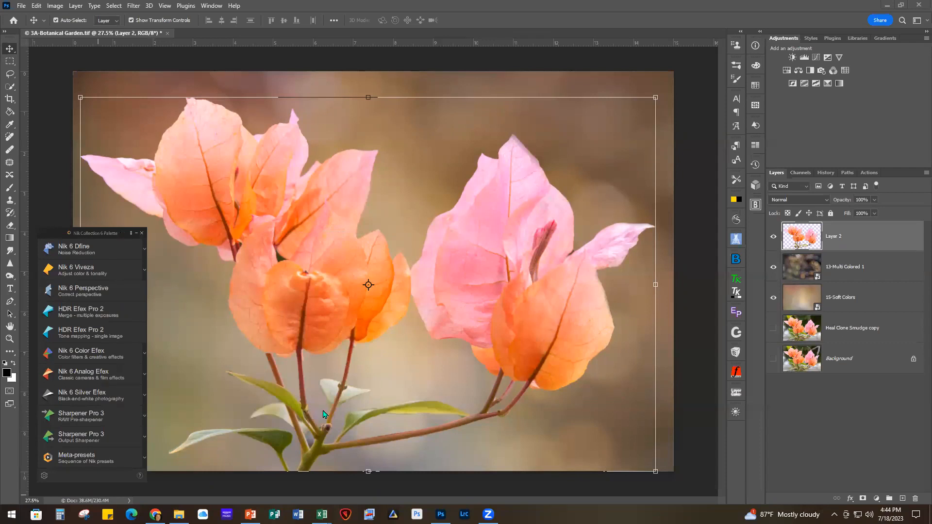
- Adjust Layer 2 in Viveza with contrast 24%, saturation 18%, structure 16%, red 8%, highlights -16% and midtones -4%
{"action": "left_click", "coordinate": [88, 269]}
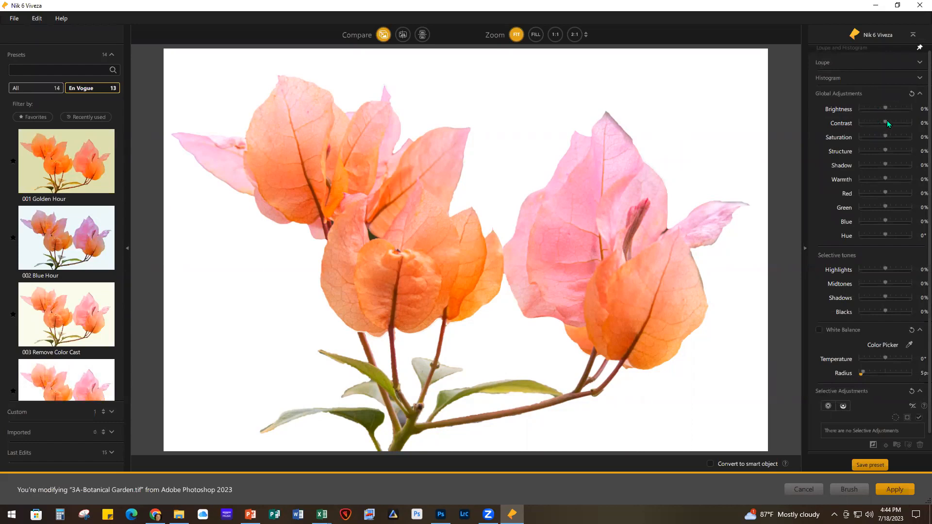
{"action": "left_click_drag", "start_coordinate": [889, 123], "coordinate": [892, 123]}
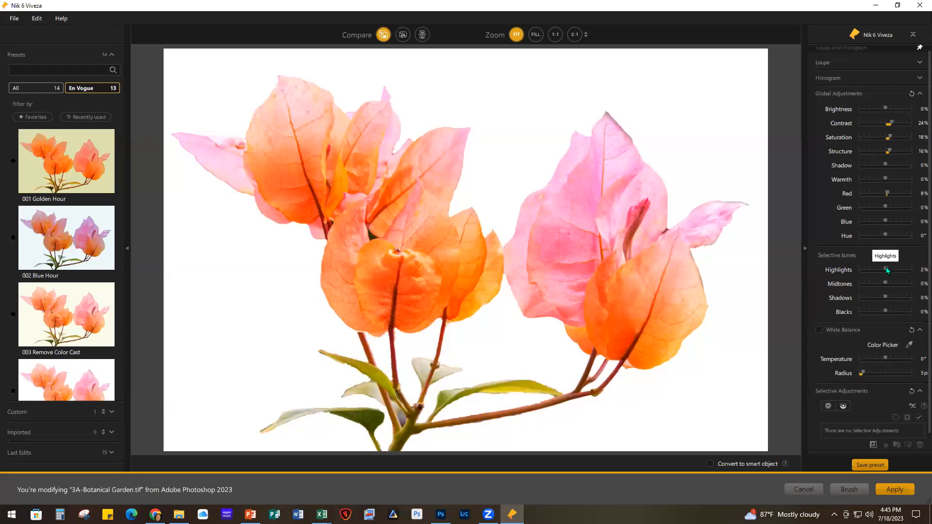
{"action": "left_click_drag", "start_coordinate": [883, 268], "coordinate": [881, 268]}
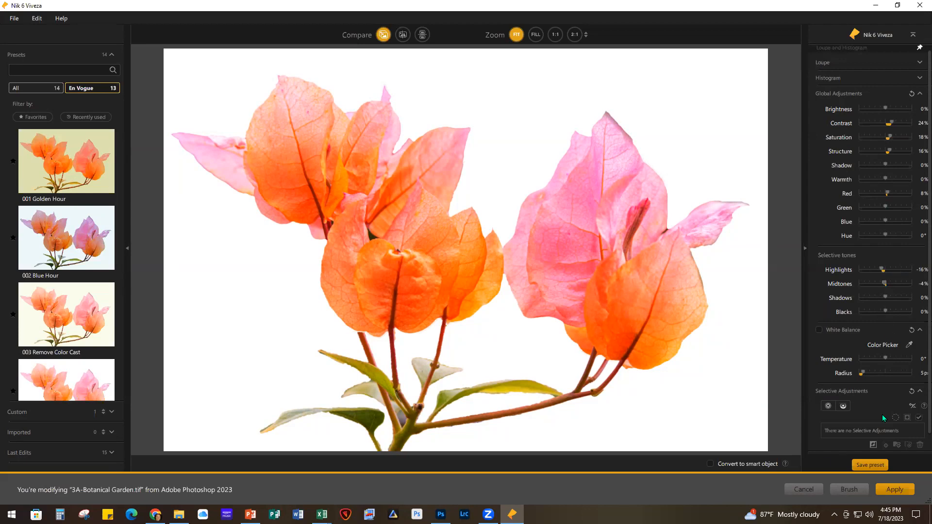
- Enable conversion to a smart object and apply the Viveza adjustments as a smart filter
{"action": "left_click", "coordinate": [710, 464]}
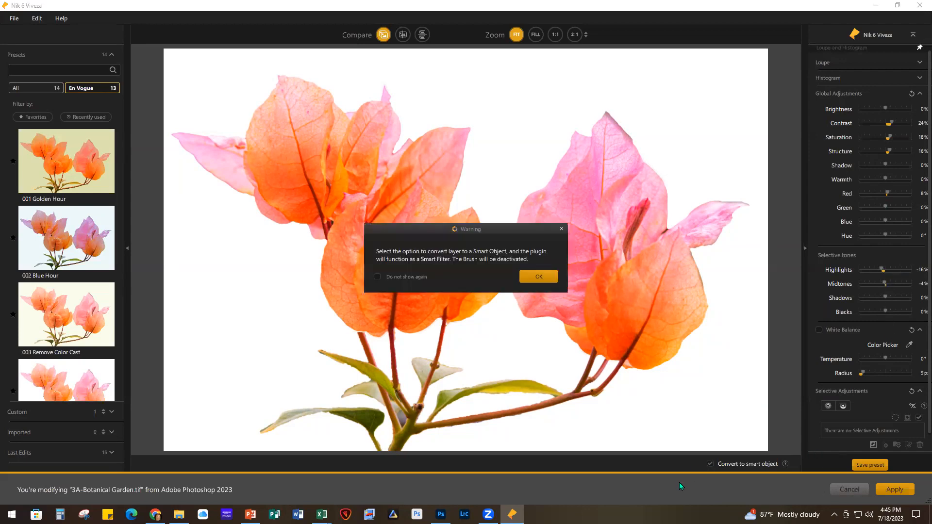
{"action": "left_click", "coordinate": [529, 277]}
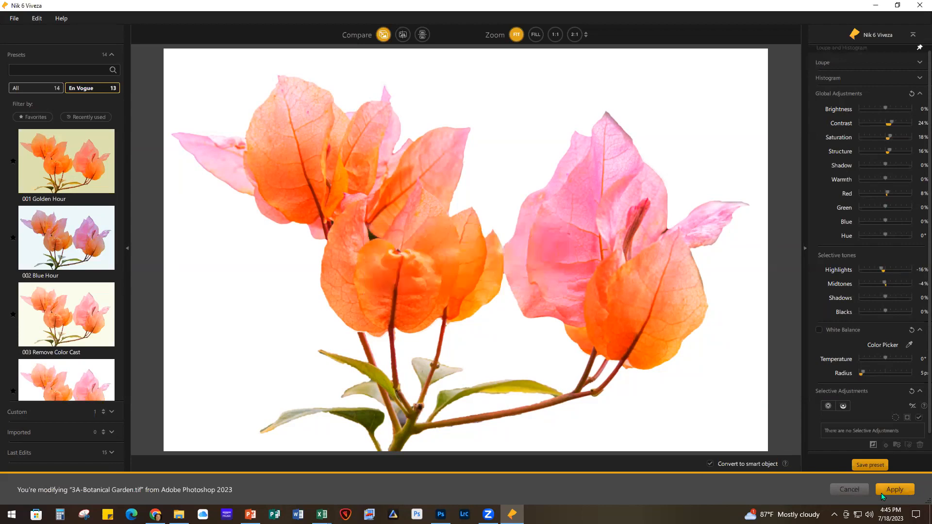
{"action": "left_click", "coordinate": [892, 491]}
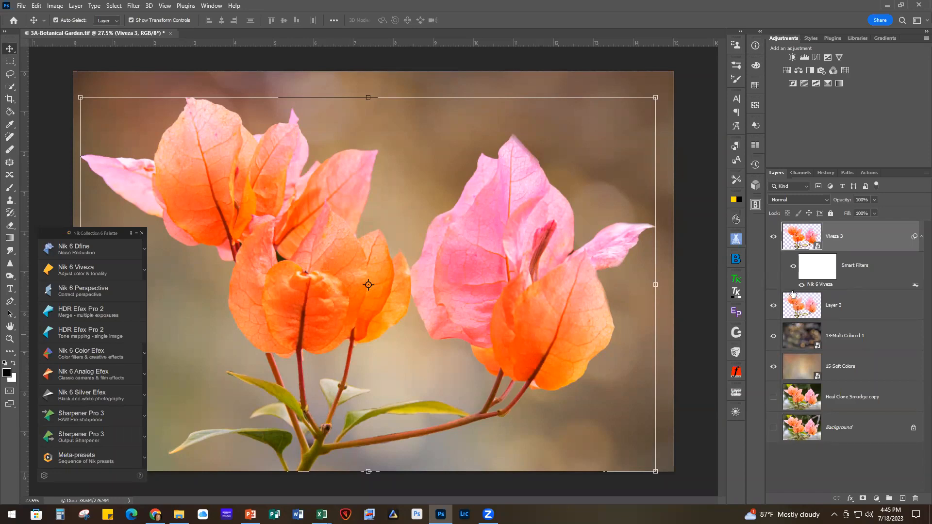
- Compare the flowers with and without the Viveza 3 layer, and reduce that layer's opacity to 55%
{"action": "left_click", "coordinate": [773, 237]}
{"action": "left_click", "coordinate": [773, 237]}
{"action": "left_click", "coordinate": [10, 189]}
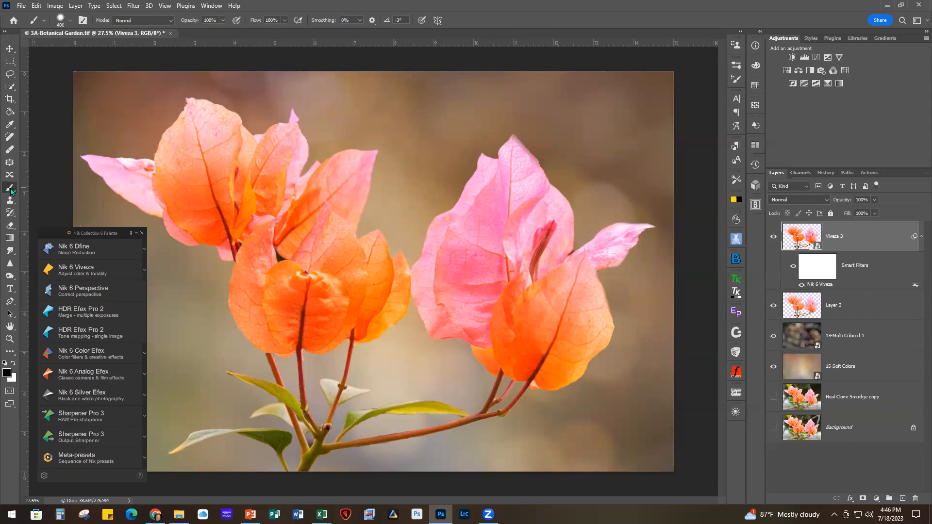
{"action": "left_click", "coordinate": [10, 49]}
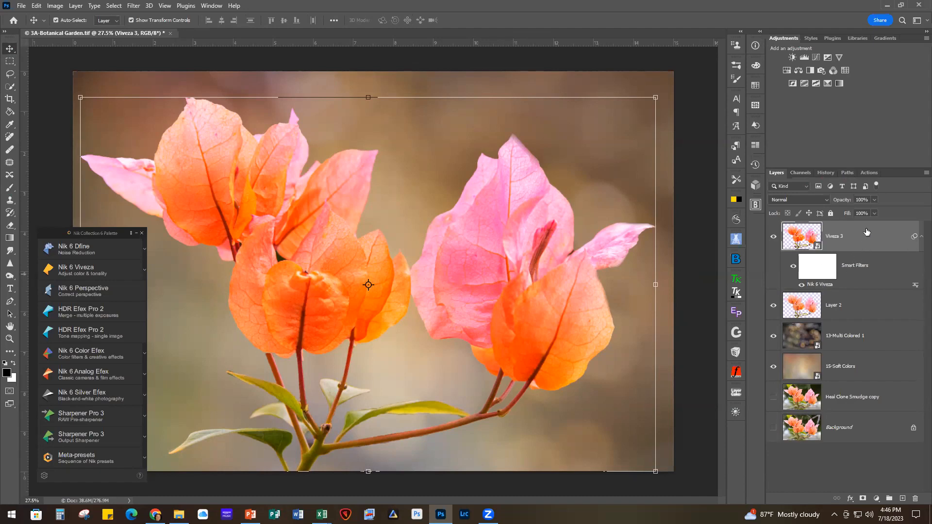
{"action": "left_click", "coordinate": [875, 201]}
{"action": "left_click_drag", "start_coordinate": [878, 214], "coordinate": [855, 214]}
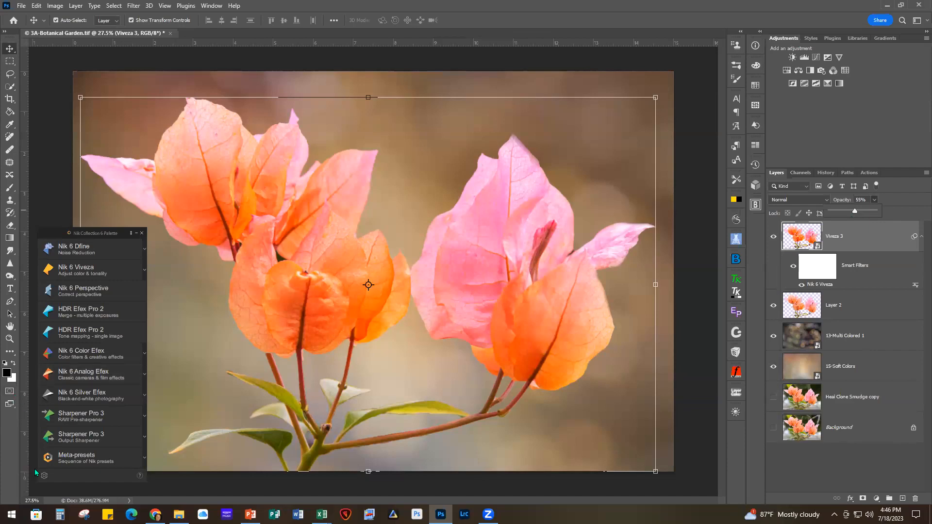
- Set the Nik Collection preferences to apply filters to the image composite instead of the active layer
{"action": "left_click", "coordinate": [44, 477]}
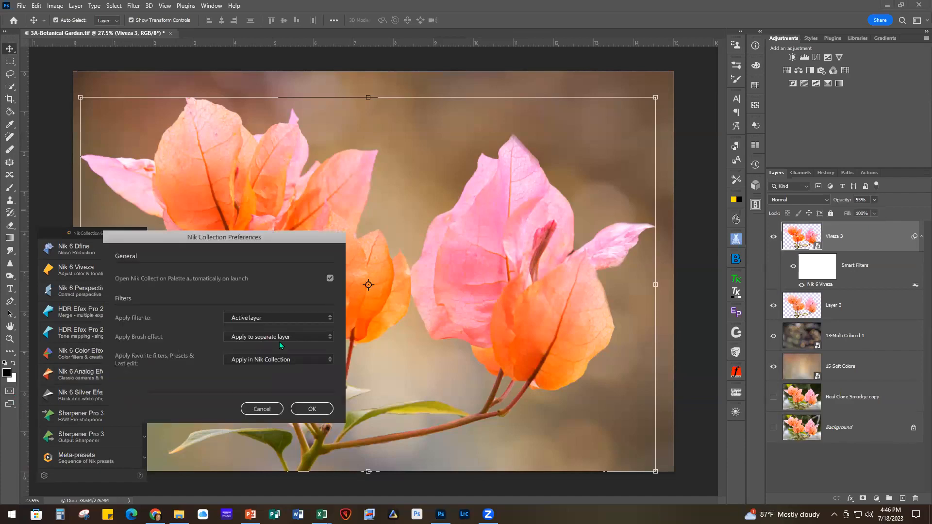
{"action": "left_click", "coordinate": [332, 321]}
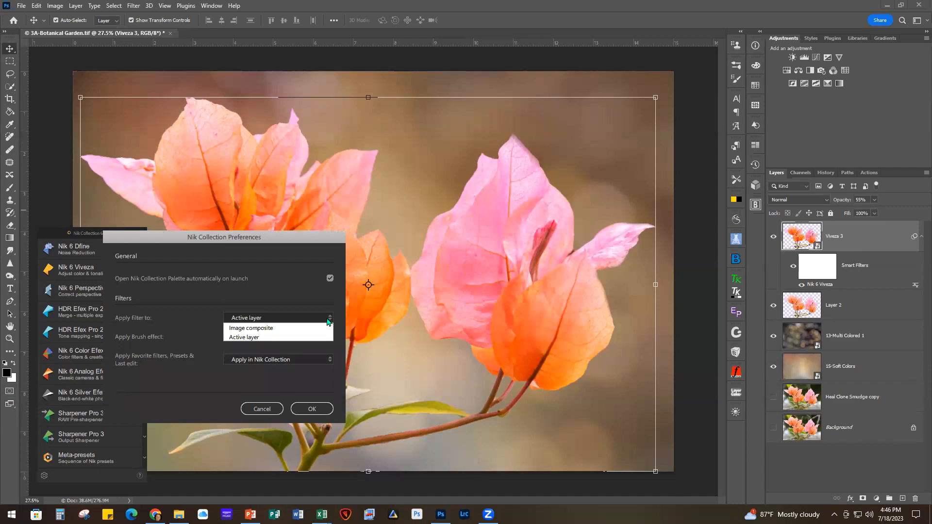
{"action": "left_click", "coordinate": [274, 329]}
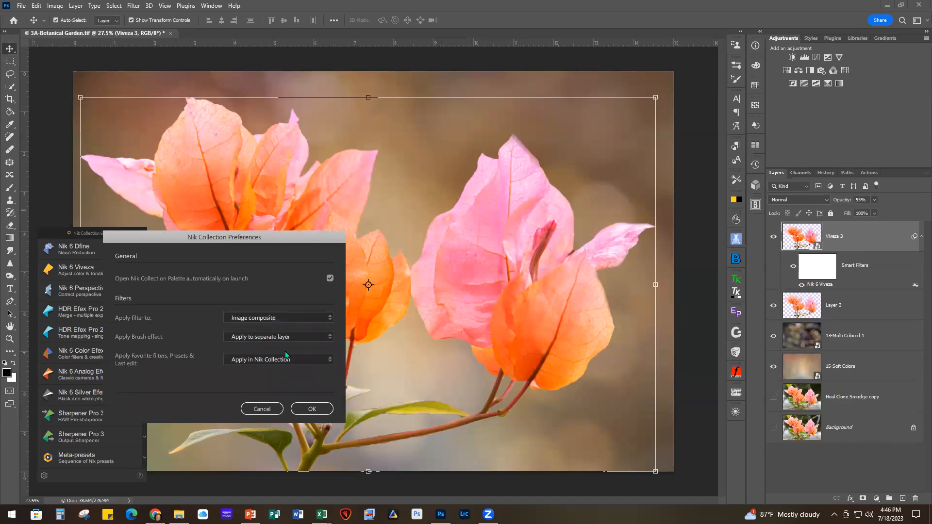
{"action": "left_click", "coordinate": [311, 410]}
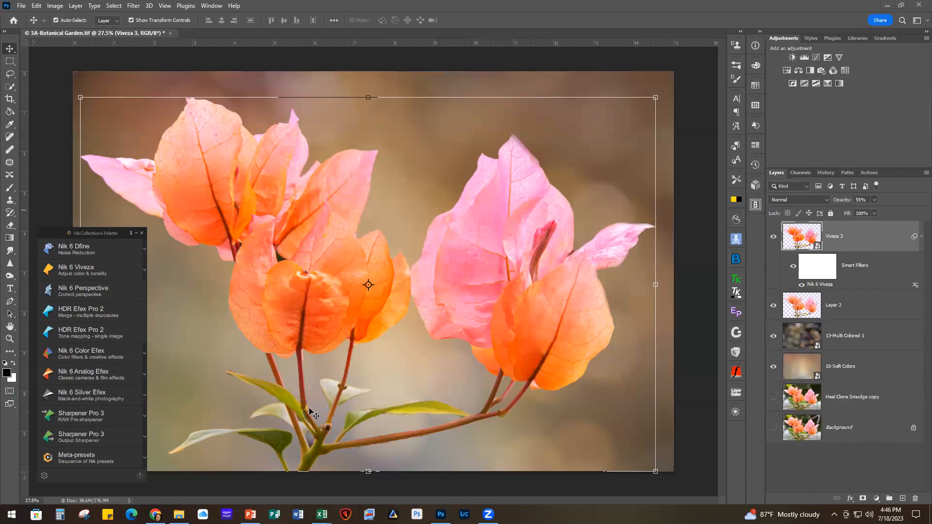
{"action": "left_click", "coordinate": [82, 350]}
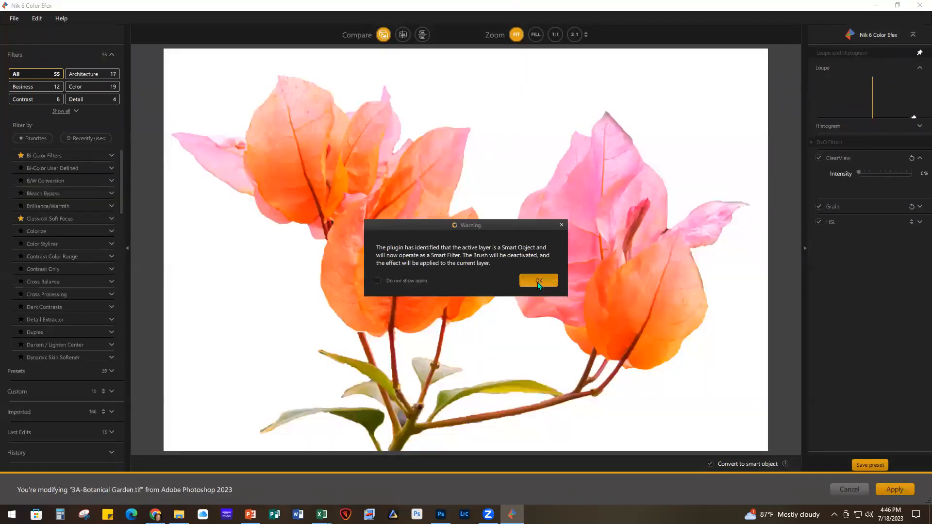
{"action": "left_click", "coordinate": [537, 282]}
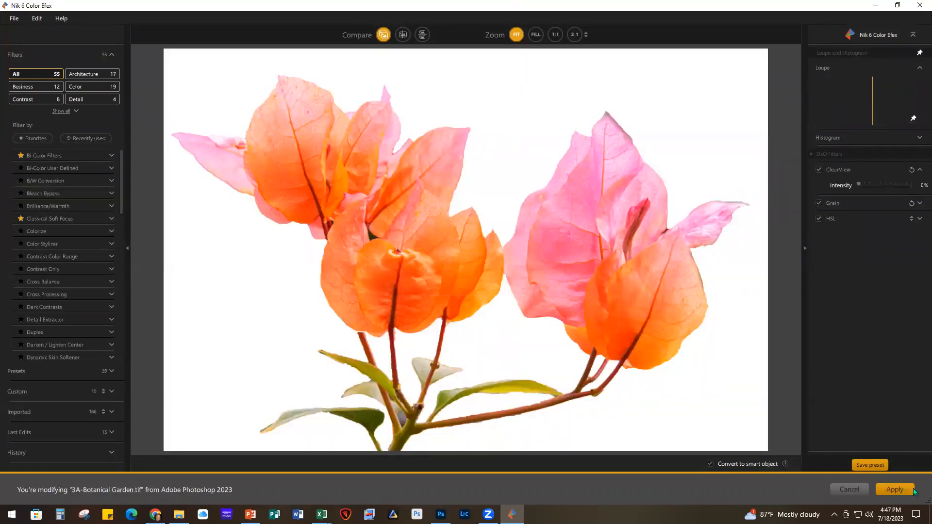
{"action": "left_click", "coordinate": [845, 488]}
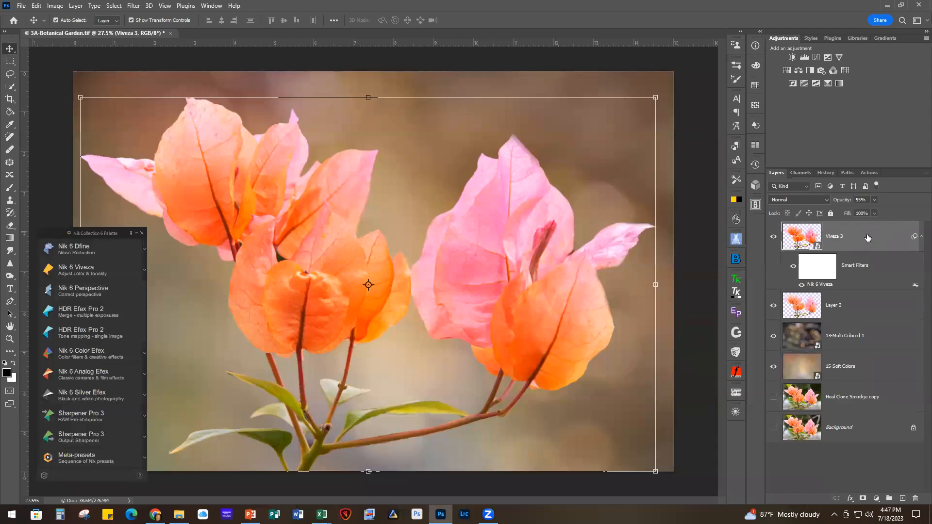
{"action": "left_click", "coordinate": [44, 476]}
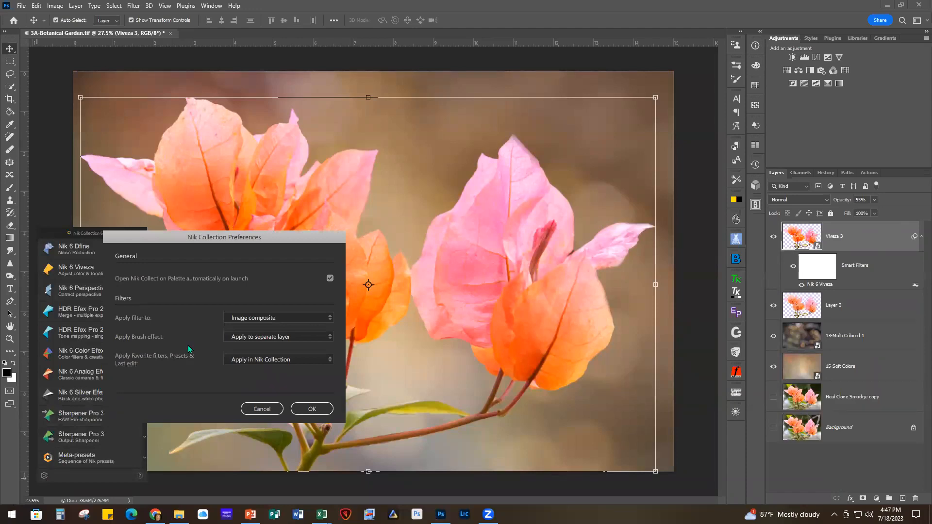
{"action": "left_click", "coordinate": [313, 409]}
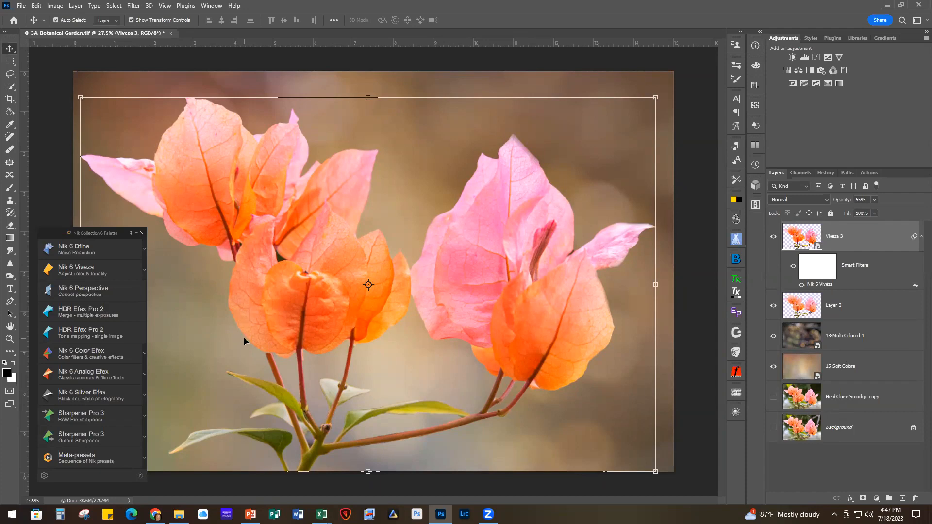
{"action": "left_click", "coordinate": [86, 354]}
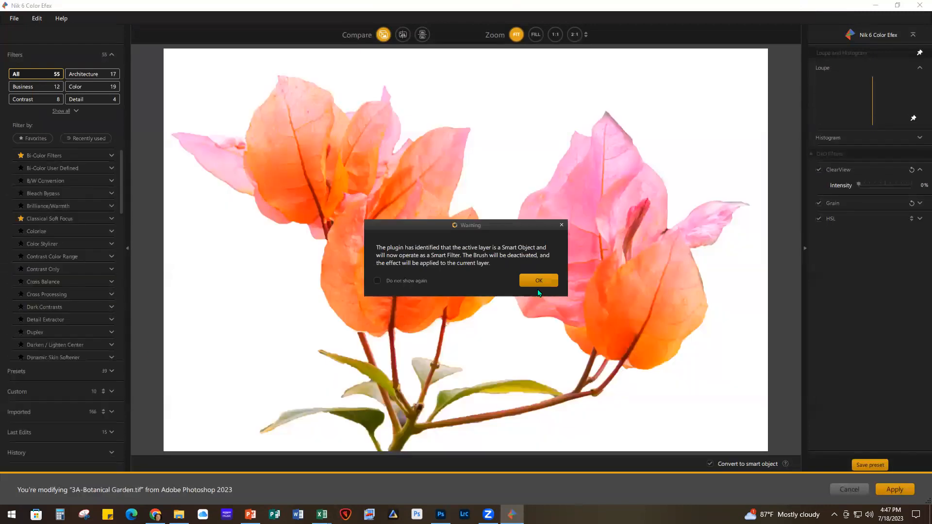
{"action": "left_click", "coordinate": [538, 280]}
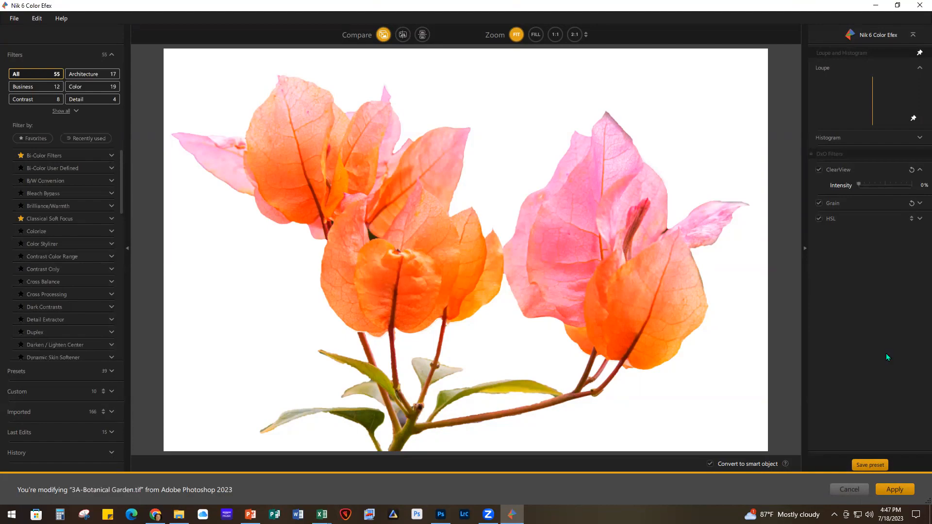
{"action": "left_click", "coordinate": [845, 491]}
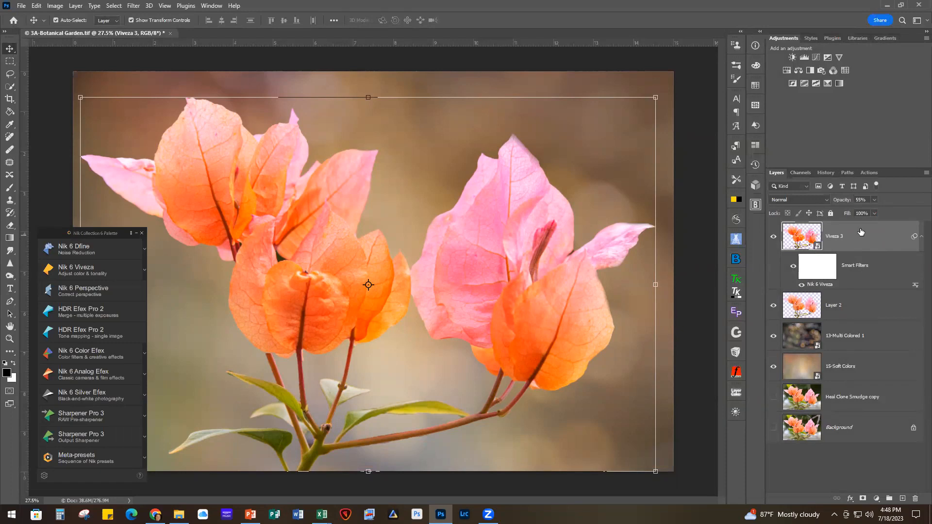
- Stamp all visible layers into a new layer above Viveza 3 and open it in Color Efex
{"action": "key", "text": "ctrl"}
{"action": "key", "text": "ctrl+shift+alt+e"}
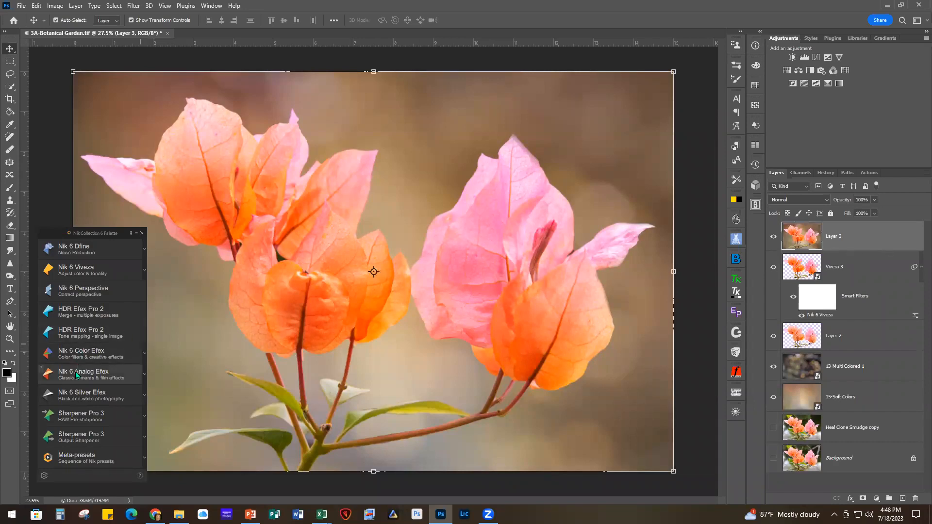
{"action": "left_click", "coordinate": [82, 354]}
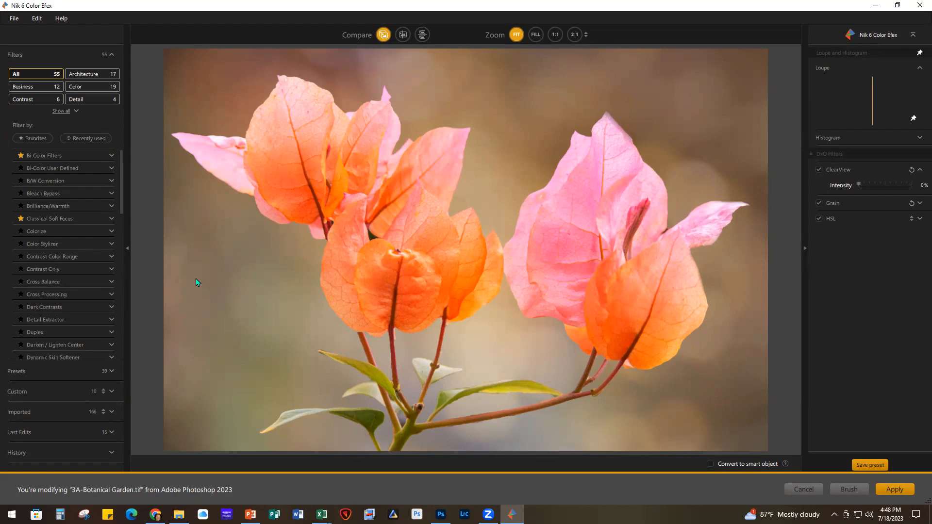
- Add the Classical Soft Focus filter with Diffusion method 3, strength 58% and diffused detail 20%
{"action": "left_click", "coordinate": [68, 218]}
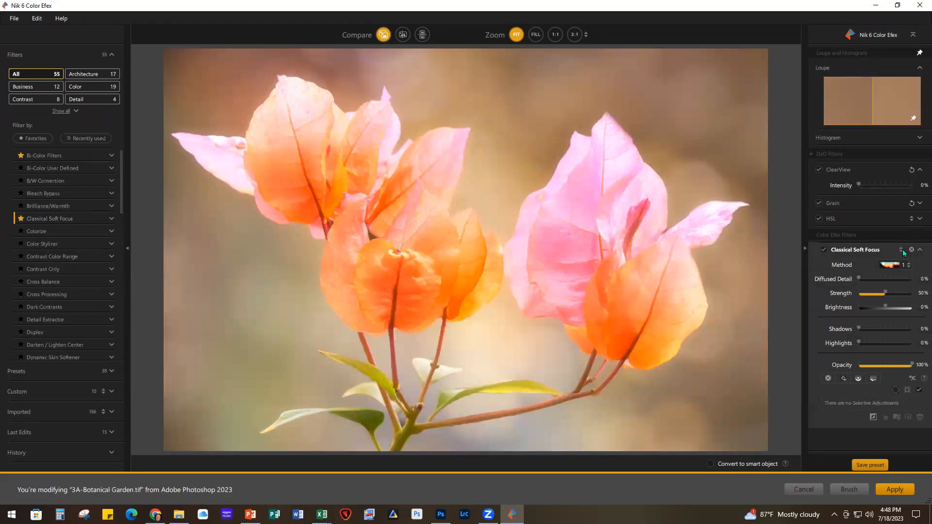
{"action": "left_click", "coordinate": [908, 265]}
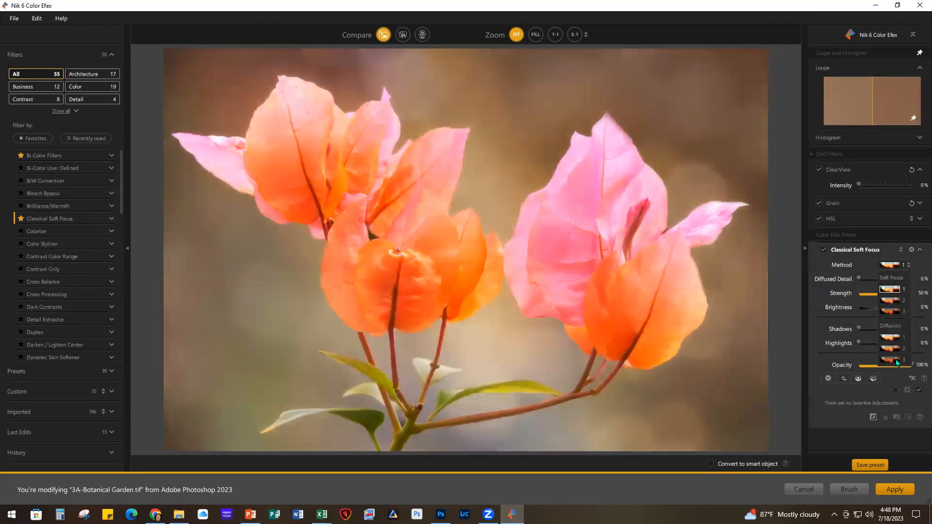
{"action": "left_click", "coordinate": [896, 360]}
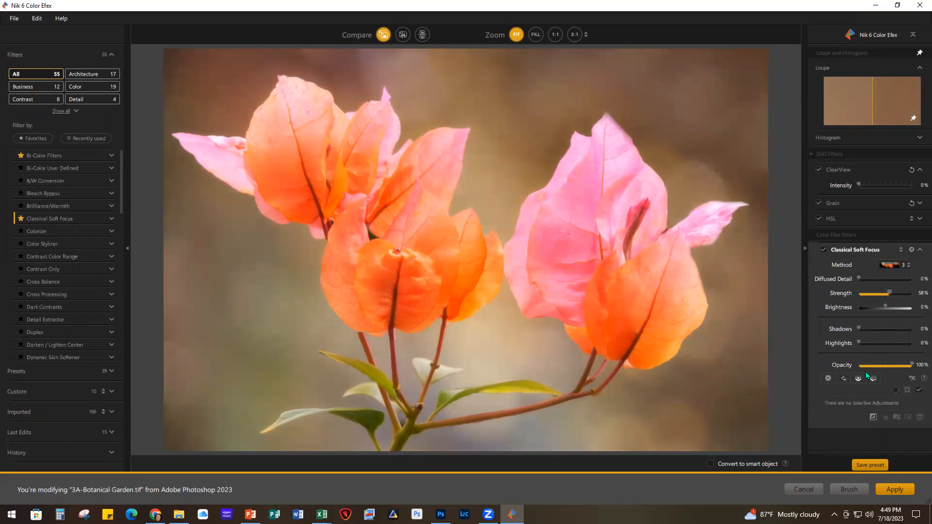
{"action": "left_click", "coordinate": [858, 277]}
{"action": "left_click_drag", "start_coordinate": [863, 278], "coordinate": [864, 278]}
- Add Glamour Glow with glow 52%, saturation -51%, glow warmth 24%, shadows 41% and highlights 44%, and apply both effects as a smart filter
{"action": "scroll", "coordinate": [80, 298], "scroll_direction": "down", "scroll_amount": 5}
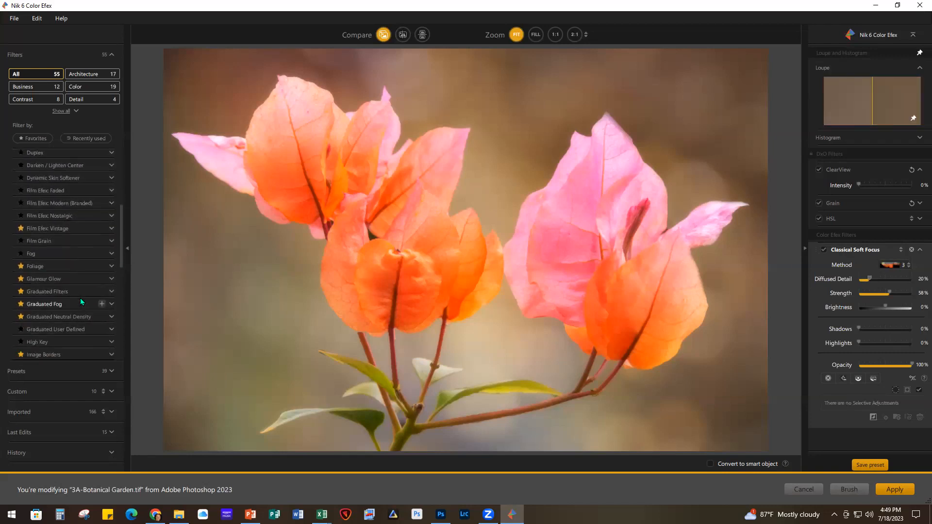
{"action": "left_click", "coordinate": [102, 277]}
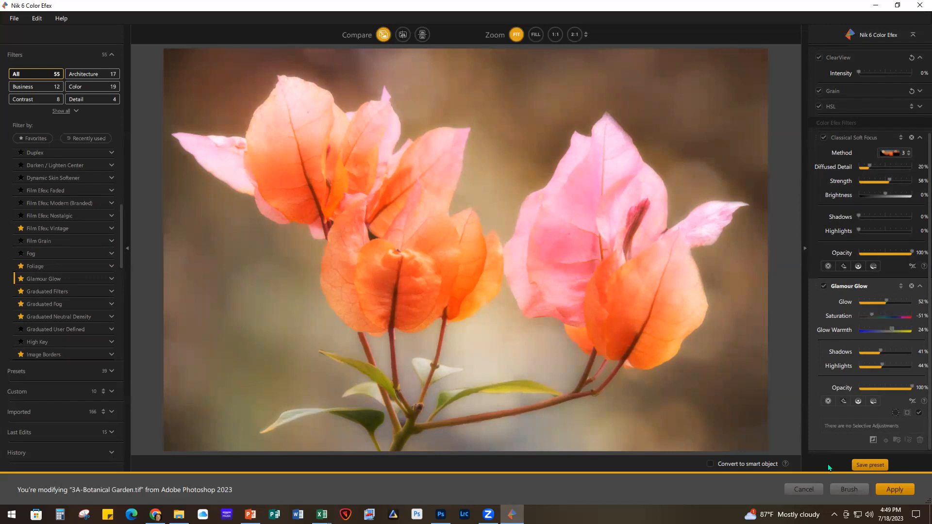
{"action": "left_click", "coordinate": [709, 464]}
{"action": "left_click", "coordinate": [537, 278]}
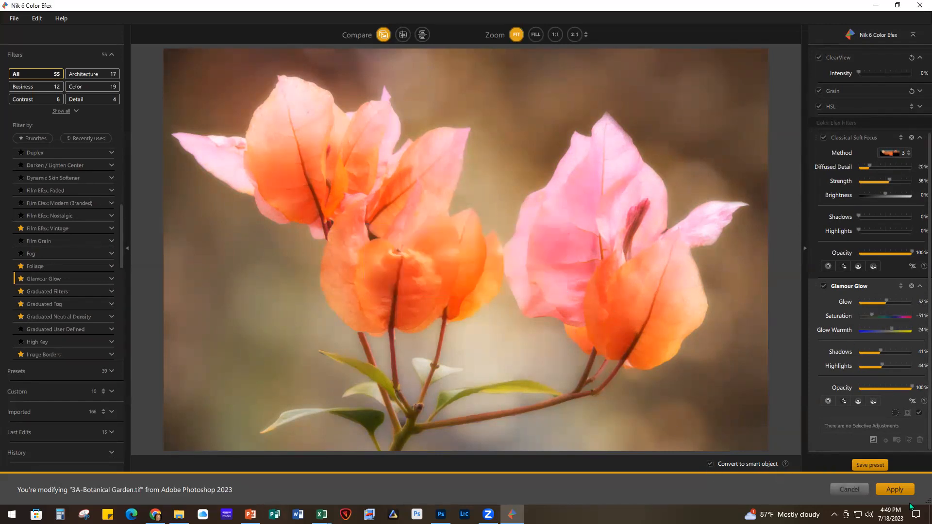
{"action": "left_click", "coordinate": [888, 490]}
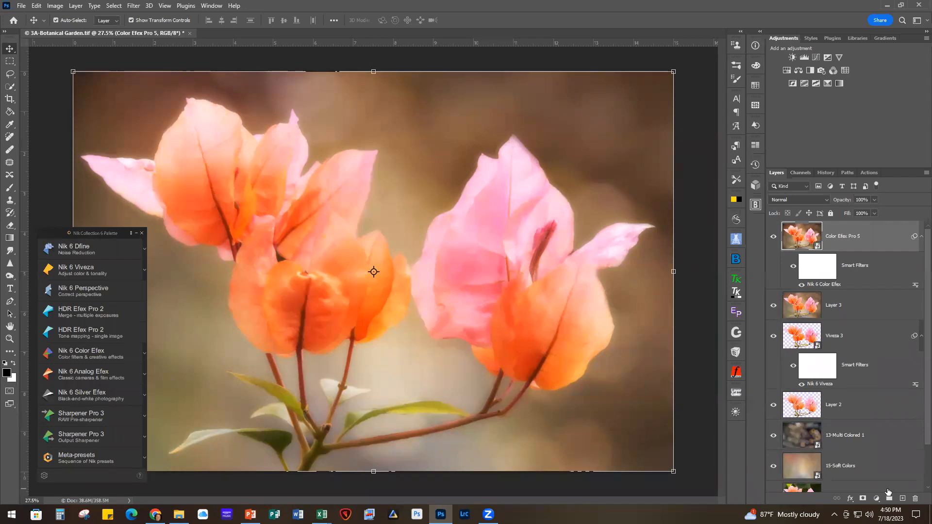
- Collapse the Nik Collection palette, compare the original Background layer with the finished composite, and select Layer 3
{"action": "left_click", "coordinate": [140, 234]}
{"action": "scroll", "coordinate": [843, 465], "scroll_direction": "down", "scroll_amount": 2}
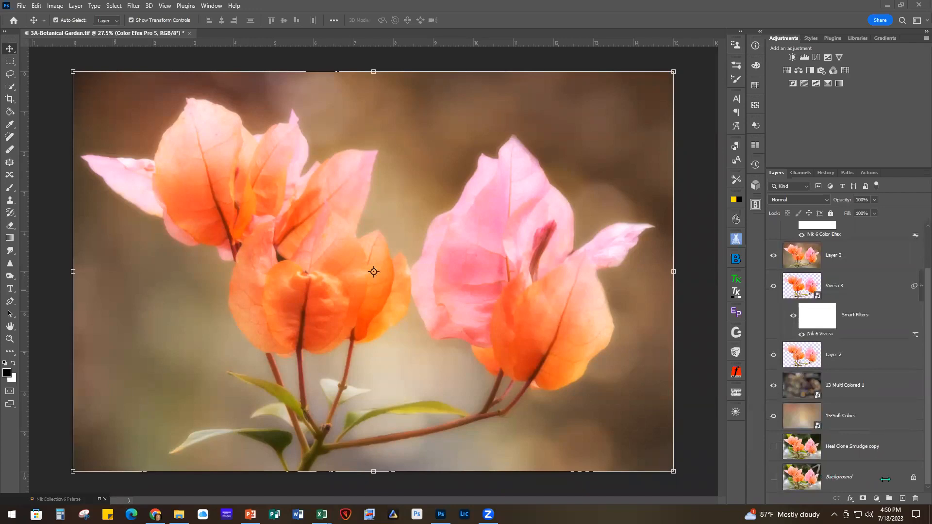
{"action": "left_click", "coordinate": [774, 478], "text": "alt"}
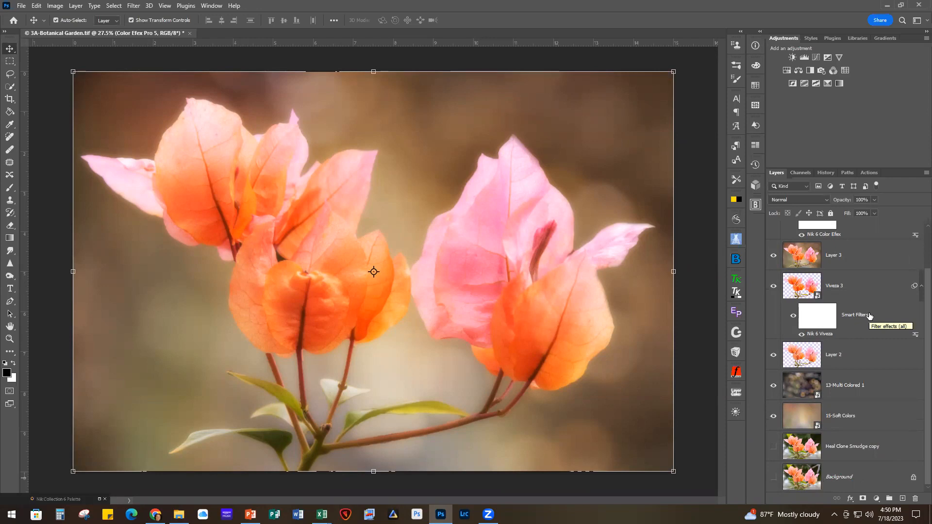
{"action": "left_click", "coordinate": [853, 262]}
{"action": "scroll", "coordinate": [866, 321], "scroll_direction": "up", "scroll_amount": 2}
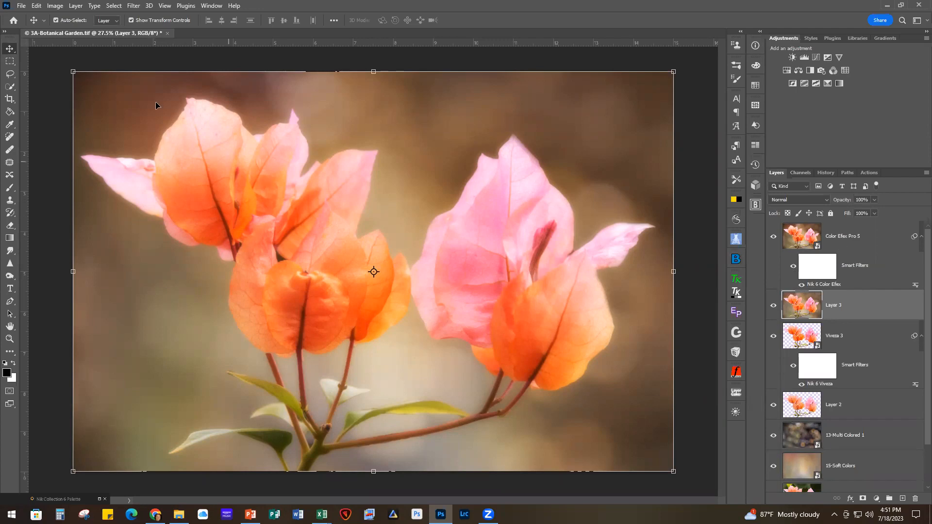
- Close the 3A-Botanical Garden.tif document without saving the changes
{"action": "left_click", "coordinate": [22, 6]}
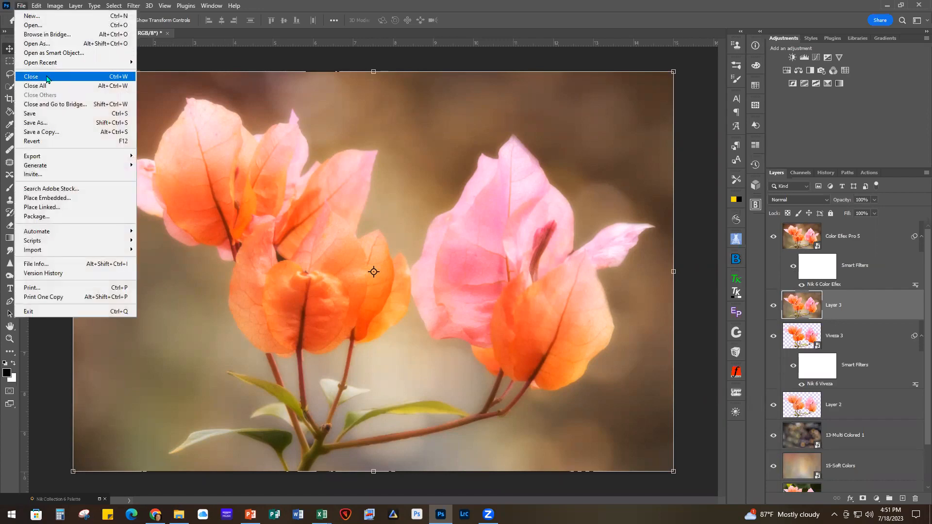
{"action": "left_click", "coordinate": [47, 78]}
{"action": "left_click", "coordinate": [468, 193]}
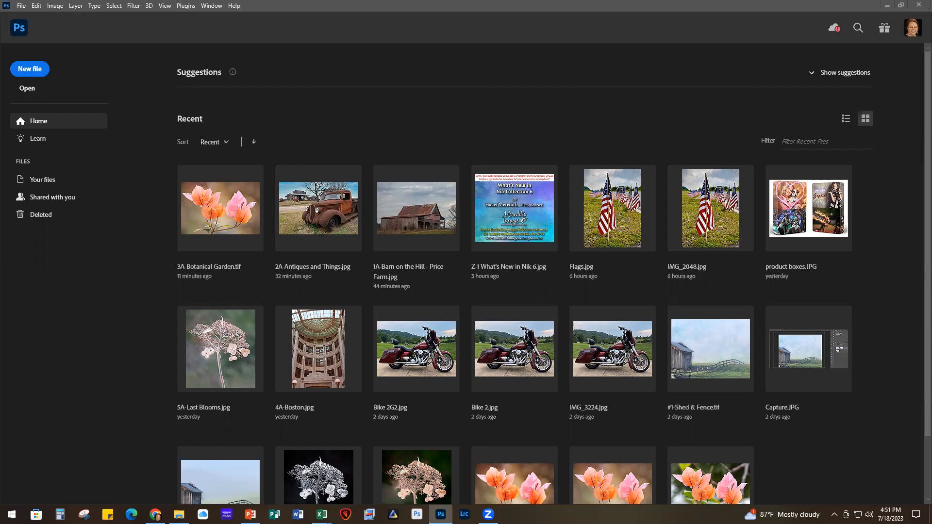
- Switch to 4A-Boston.jpg and straighten it along the horizontal ledge between the two lamps
{"action": "key", "text": "alt+Tab"}
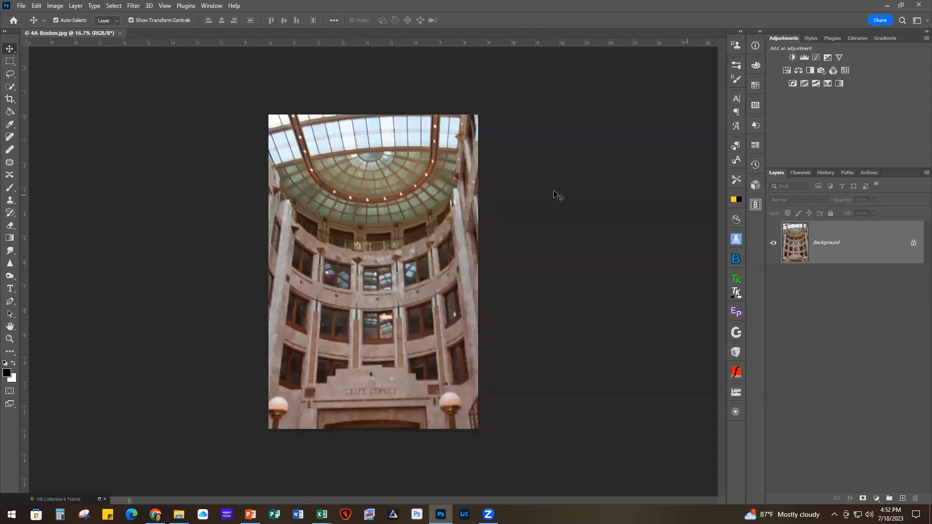
{"action": "scroll", "coordinate": [577, 301], "scroll_direction": "up", "scroll_amount": 2}
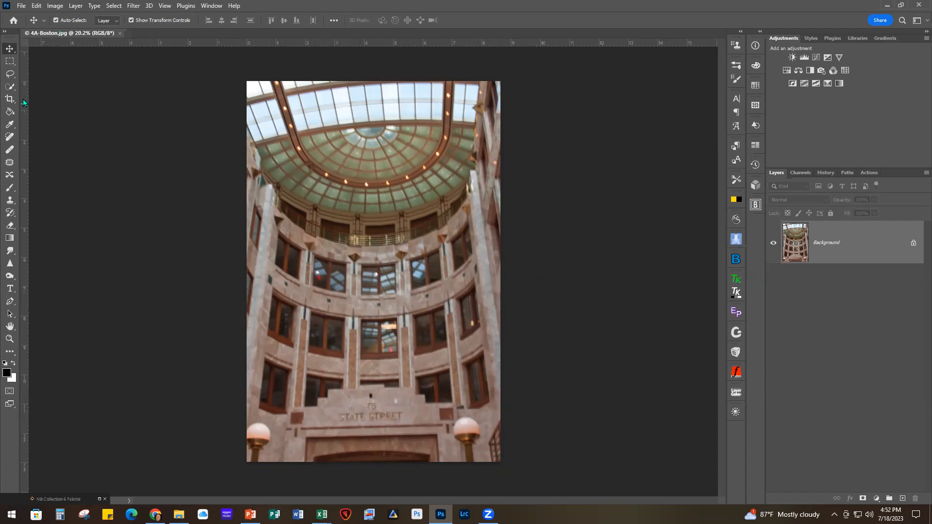
{"action": "left_click", "coordinate": [10, 100]}
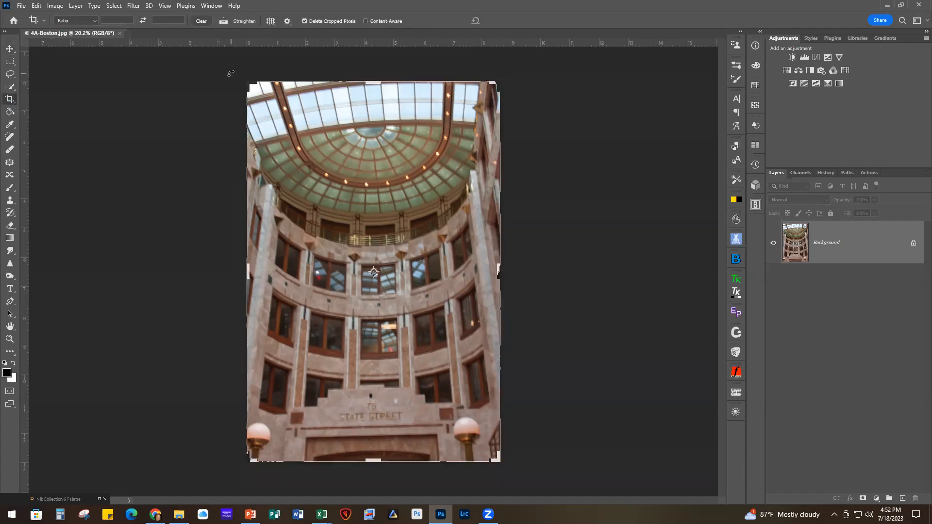
{"action": "left_click", "coordinate": [223, 21]}
{"action": "left_click_drag", "start_coordinate": [306, 429], "coordinate": [436, 427]}
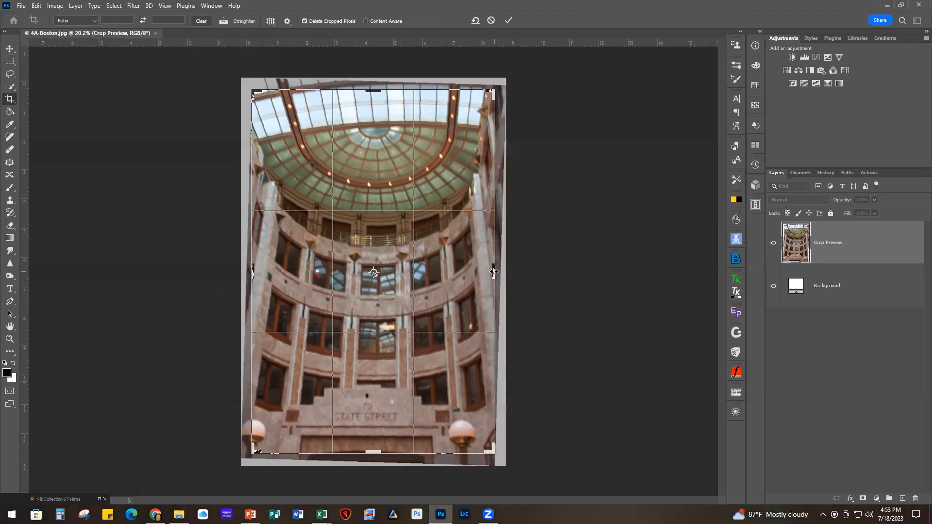
- Narrow the straightened crop slightly at its right edge, keep the full glass ceiling in frame, and apply the crop
{"action": "left_click_drag", "start_coordinate": [494, 272], "coordinate": [493, 272]}
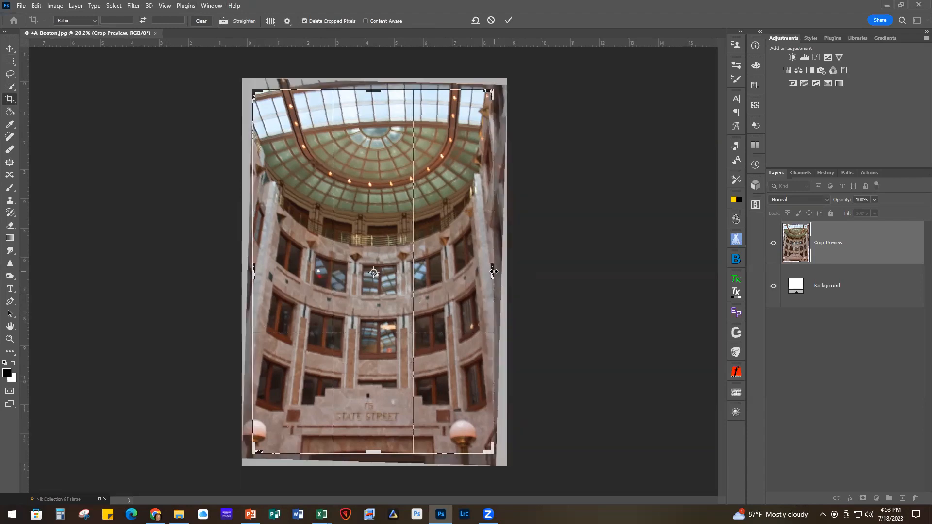
{"action": "left_click_drag", "start_coordinate": [493, 271], "coordinate": [493, 272]}
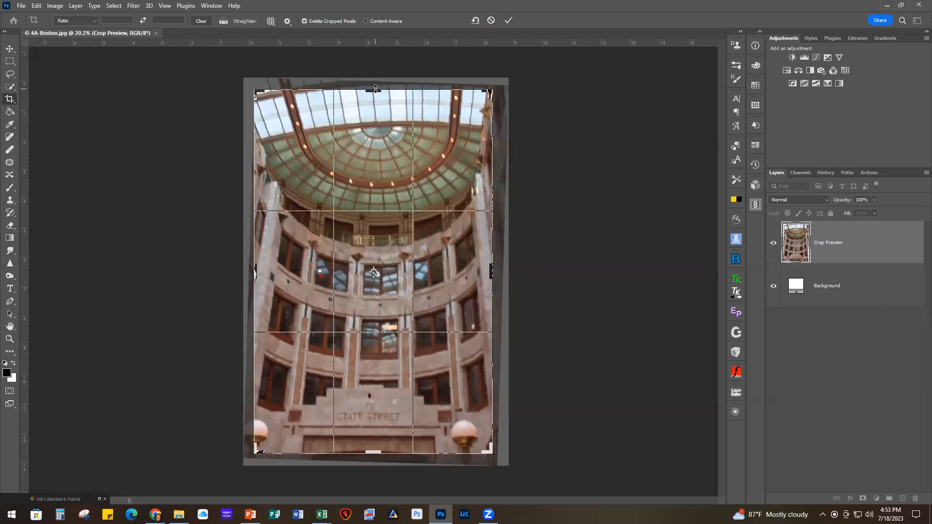
{"action": "left_click_drag", "start_coordinate": [374, 91], "coordinate": [374, 102]}
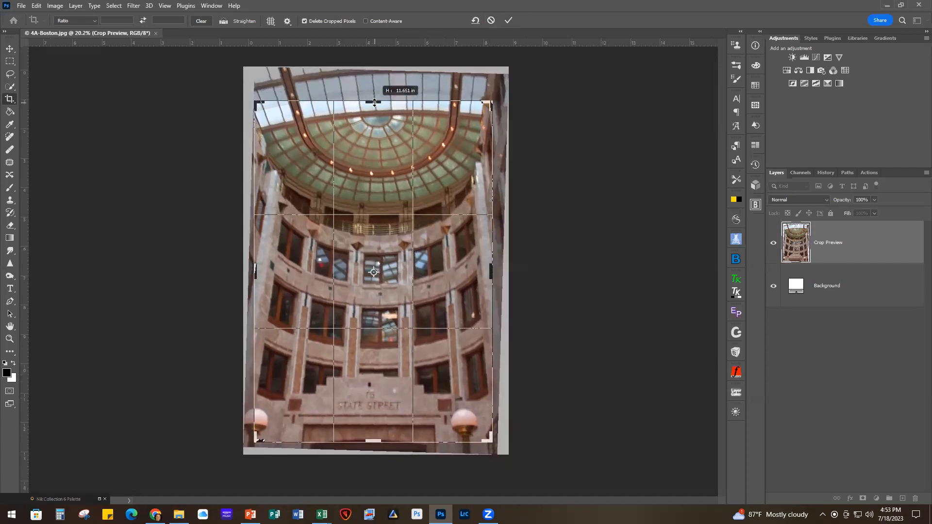
{"action": "left_click_drag", "start_coordinate": [374, 102], "coordinate": [376, 112]}
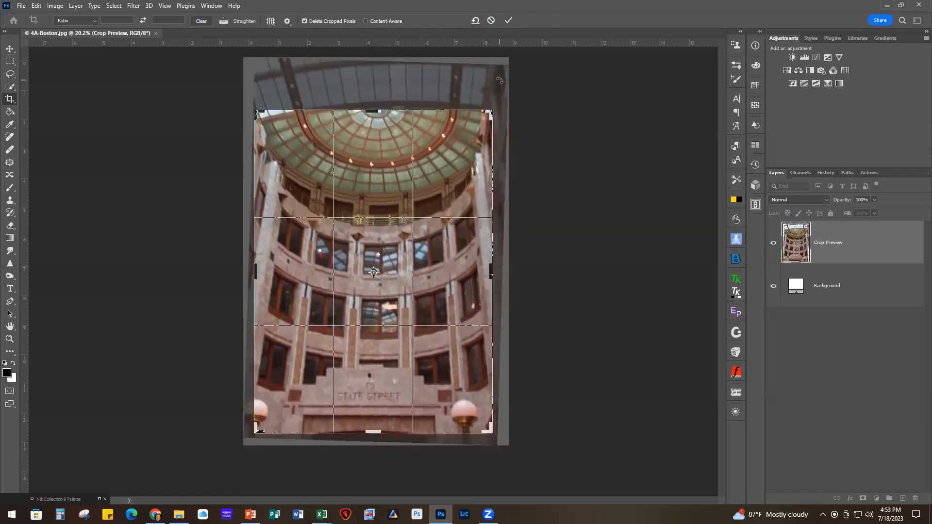
{"action": "left_click_drag", "start_coordinate": [378, 114], "coordinate": [387, 78]}
{"action": "left_click", "coordinate": [508, 20]}
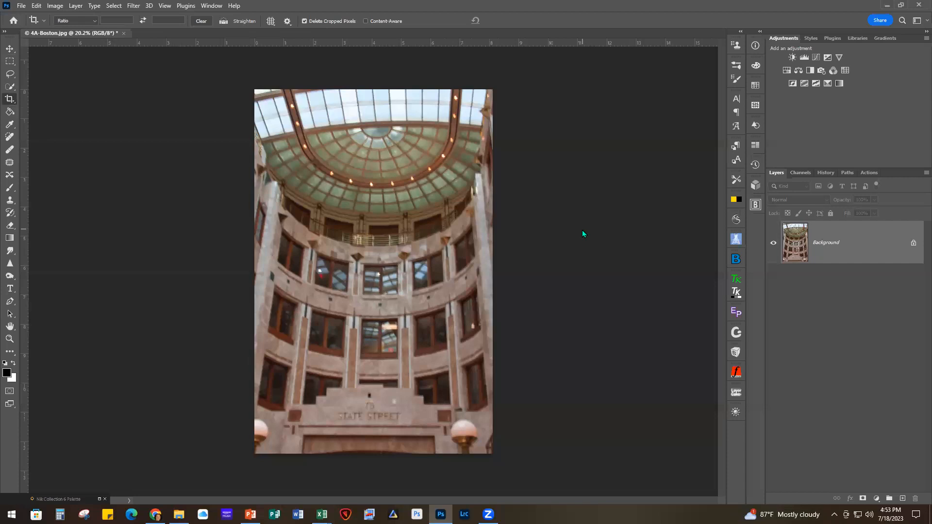
- Expand the Nik Collection palette and examine the quick-access entries for Viveza, Color Efex and Meta-presets
{"action": "left_click", "coordinate": [99, 499]}
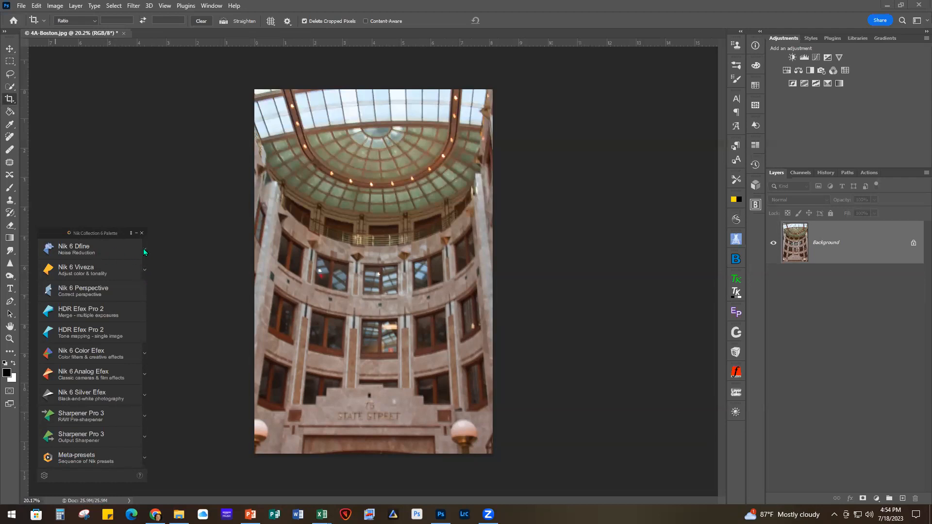
{"action": "left_click", "coordinate": [145, 272]}
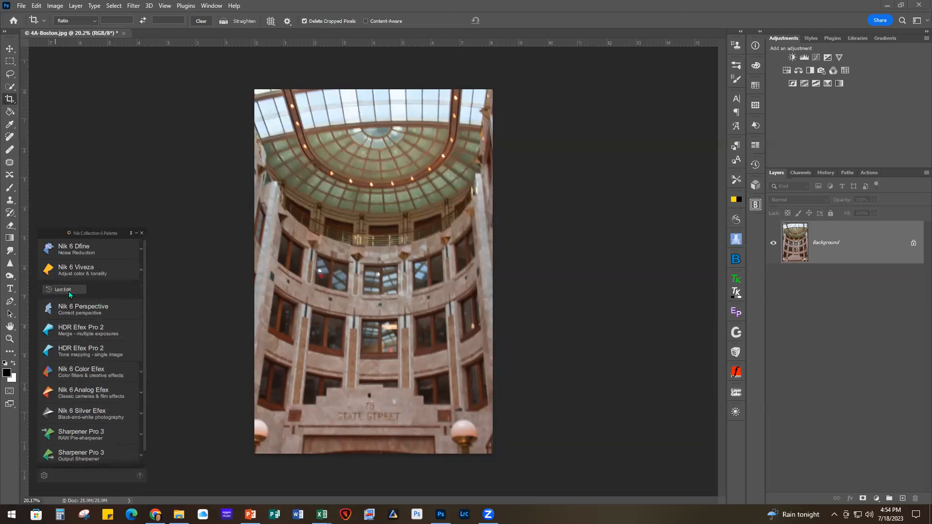
{"action": "left_click", "coordinate": [141, 270]}
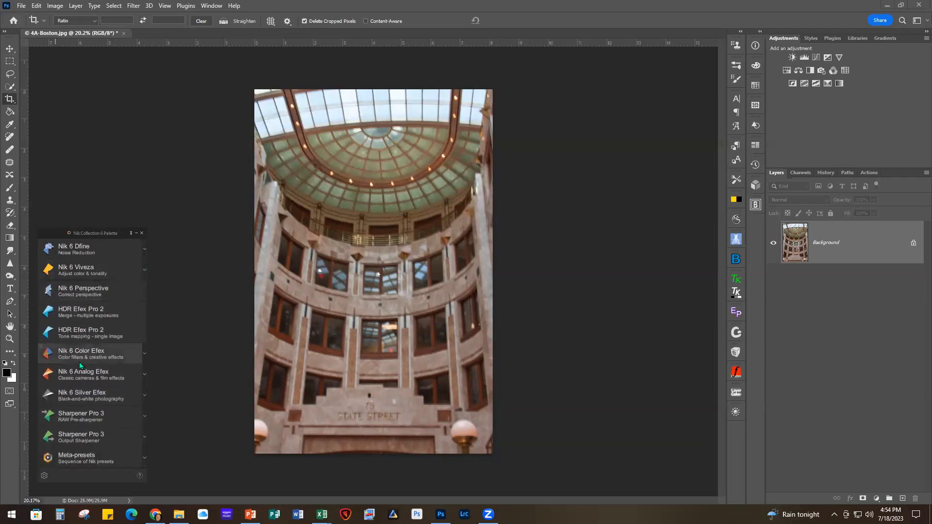
{"action": "left_click", "coordinate": [144, 354]}
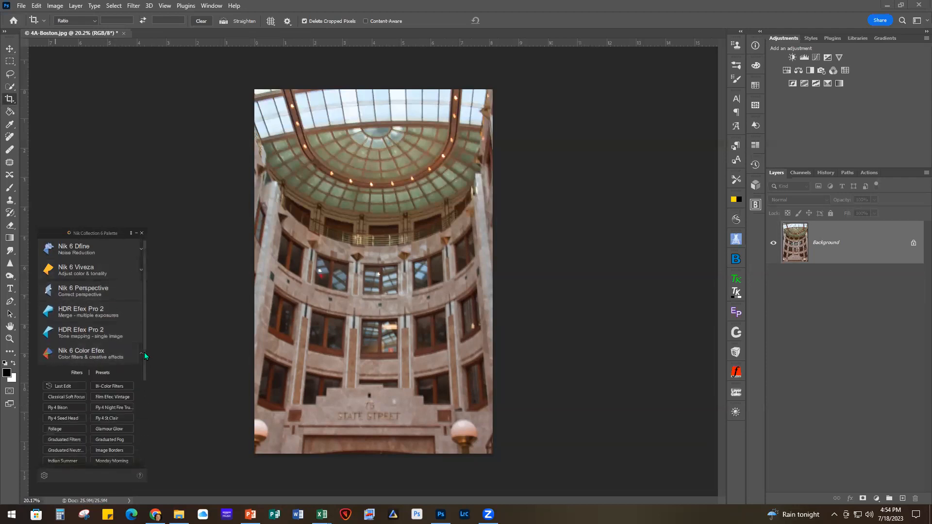
{"action": "scroll", "coordinate": [61, 396], "scroll_direction": "down", "scroll_amount": 5}
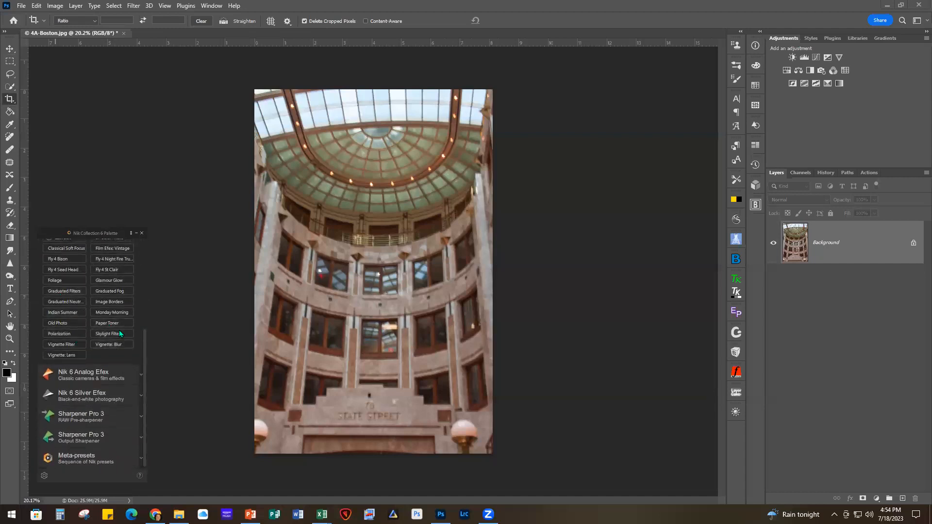
{"action": "scroll", "coordinate": [70, 330], "scroll_direction": "up", "scroll_amount": 5}
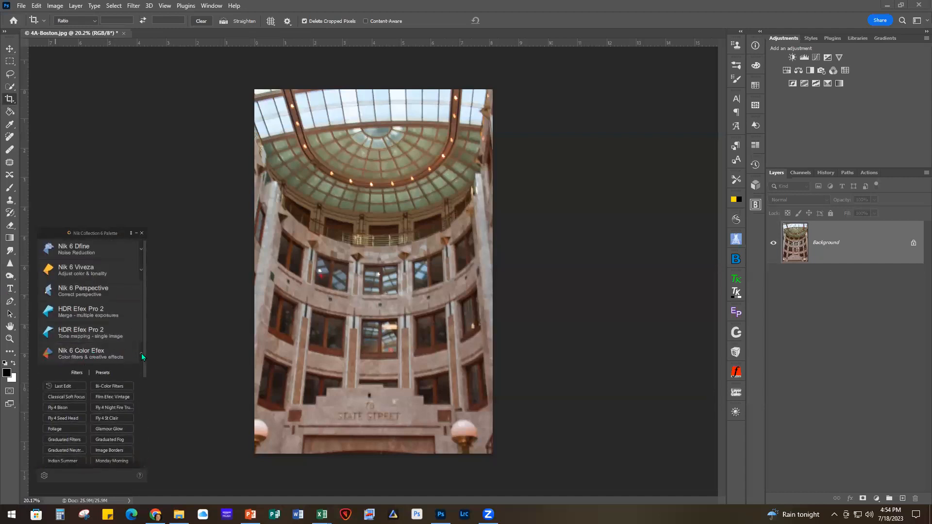
{"action": "left_click", "coordinate": [141, 353]}
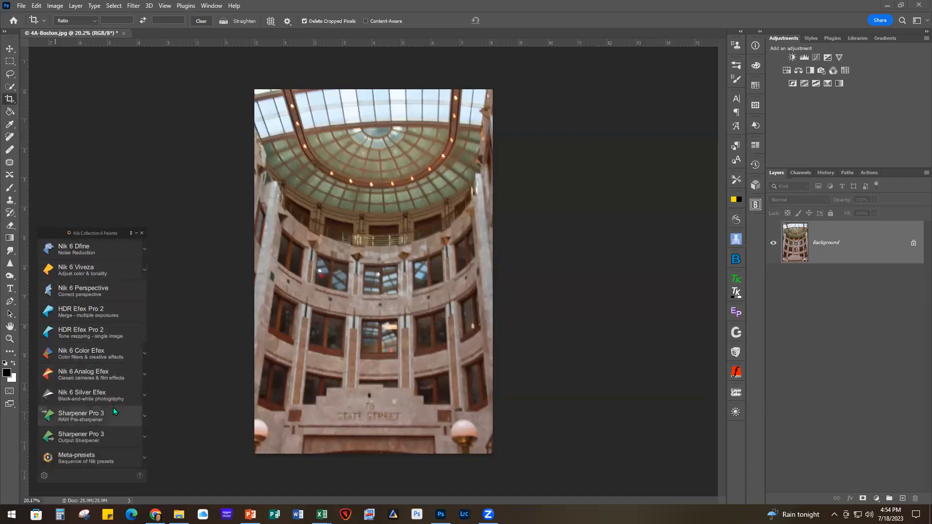
{"action": "left_click", "coordinate": [143, 456]}
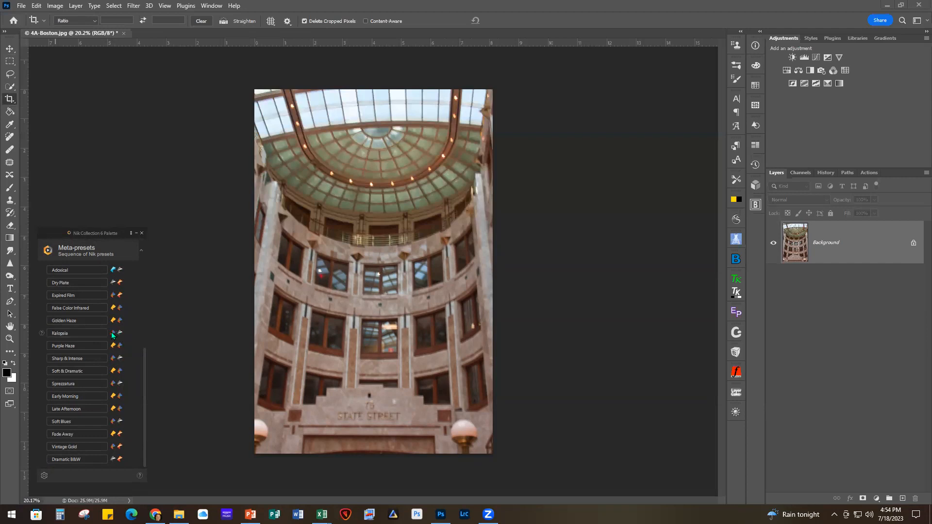
{"action": "mouse_move", "coordinate": [79, 338]}
{"action": "left_click_drag", "start_coordinate": [144, 427], "coordinate": [141, 377]}
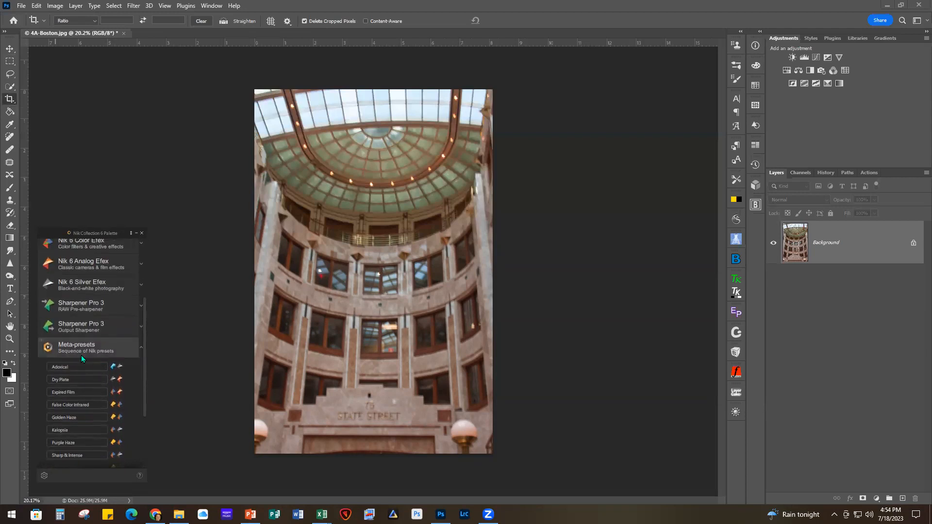
{"action": "left_click", "coordinate": [140, 349]}
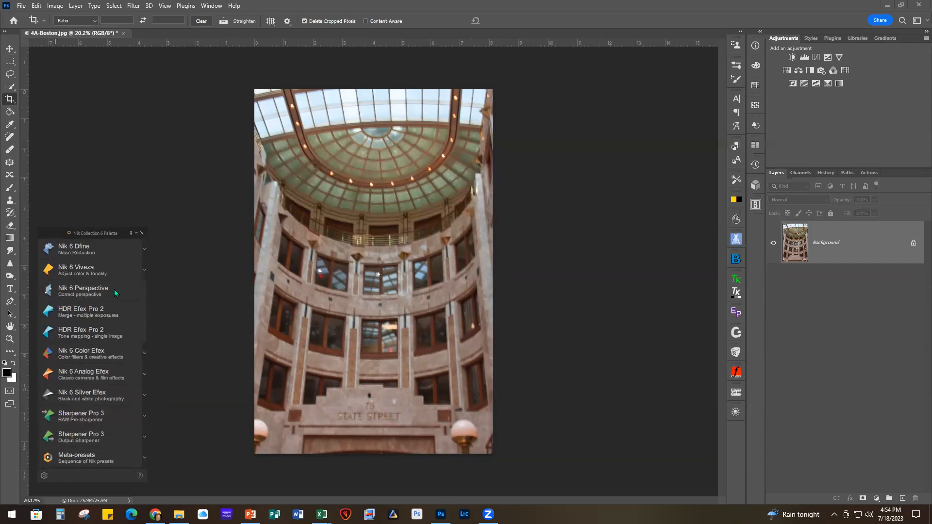
- Open the photo in Nik 6 Perspective, maximize it, and apply manual Barrel distortion correction with intensity 32
{"action": "left_click", "coordinate": [69, 291]}
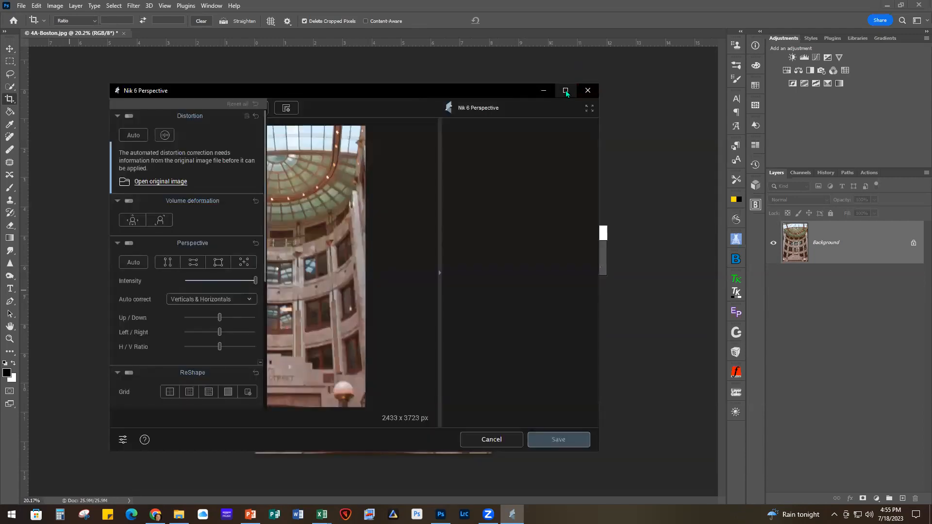
{"action": "left_click", "coordinate": [566, 91]}
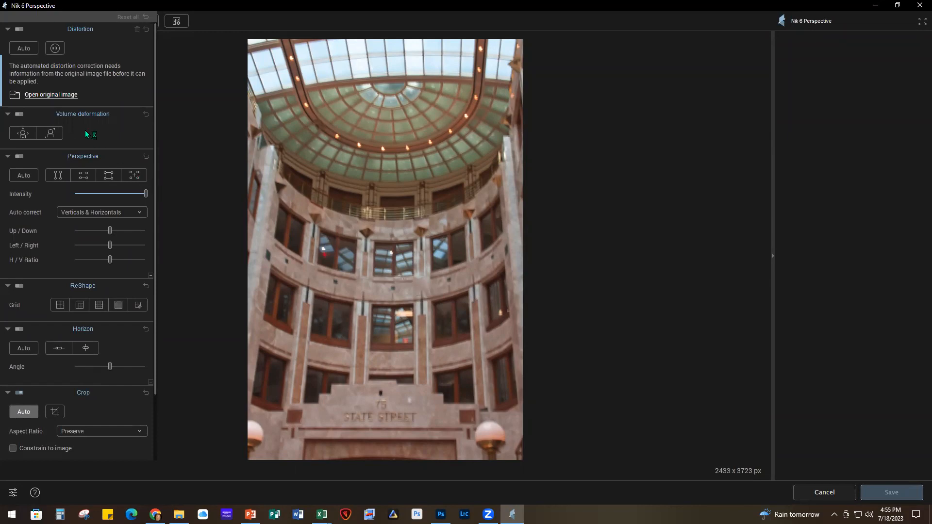
{"action": "left_click", "coordinate": [55, 48]}
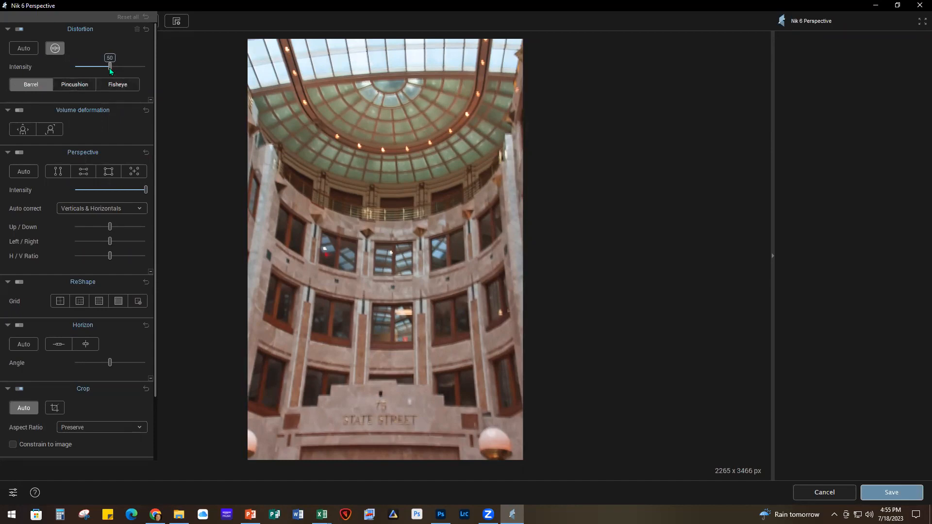
{"action": "left_click_drag", "start_coordinate": [112, 68], "coordinate": [97, 68]}
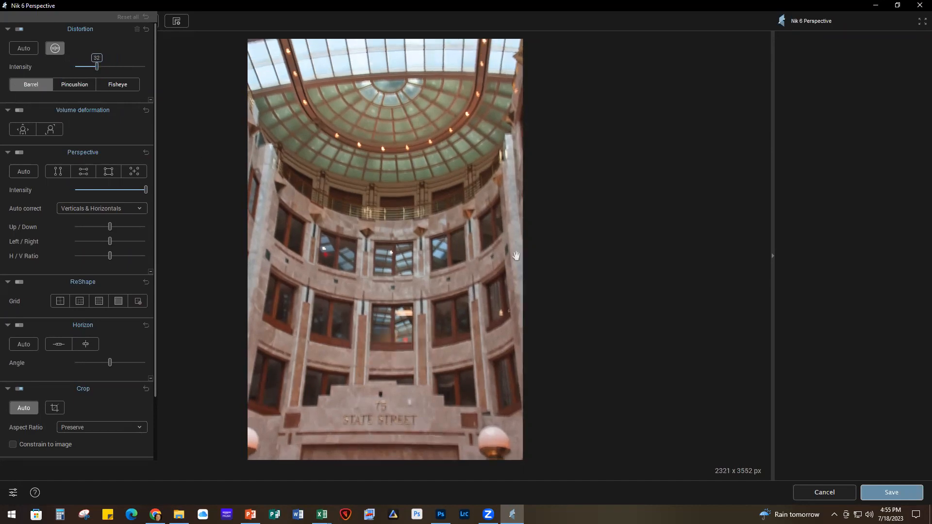
- Start the two-line vertical perspective correction and set the crop aspect ratio to Unconstrained
{"action": "left_click", "coordinate": [60, 172]}
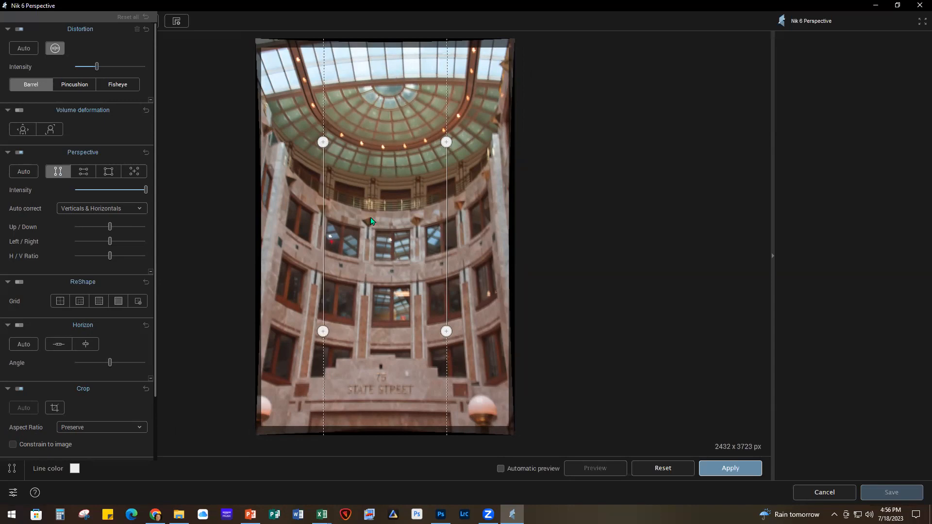
{"action": "left_click", "coordinate": [138, 427]}
{"action": "left_click", "coordinate": [80, 448]}
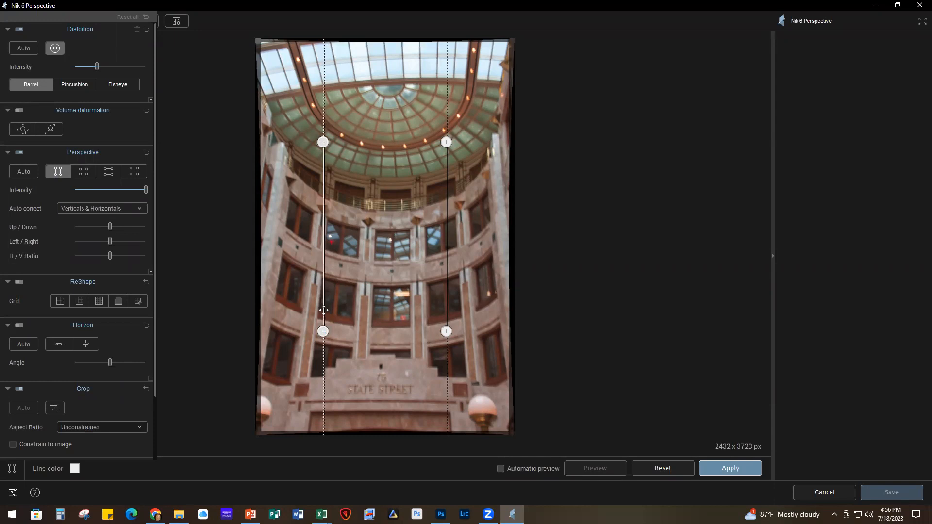
- Tilt and move the left vertical guide so it follows the pillar between the two left-hand window columns
{"action": "left_click_drag", "start_coordinate": [323, 309], "coordinate": [294, 331]}
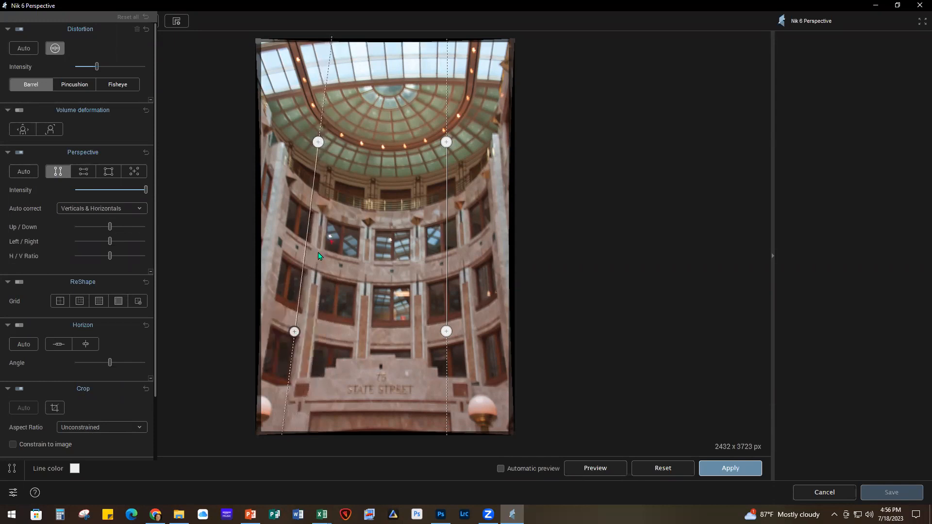
{"action": "left_click_drag", "start_coordinate": [295, 331], "coordinate": [290, 331]}
{"action": "left_click_drag", "start_coordinate": [298, 281], "coordinate": [315, 284]}
{"action": "left_click_drag", "start_coordinate": [305, 335], "coordinate": [316, 337]}
{"action": "left_click_drag", "start_coordinate": [319, 284], "coordinate": [317, 286]}
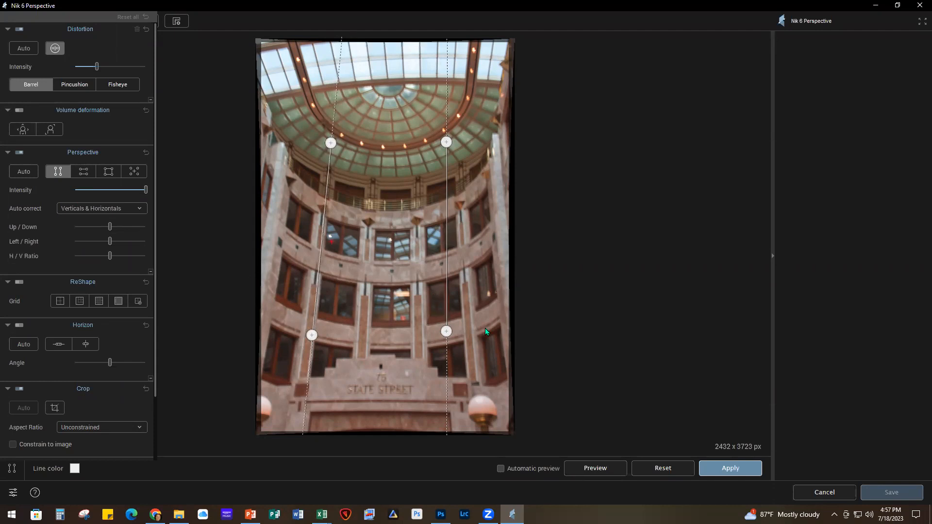
- Tilt the right vertical guide to follow the matching pillar on the other side and preview the perspective correction
{"action": "left_click_drag", "start_coordinate": [445, 331], "coordinate": [466, 332]}
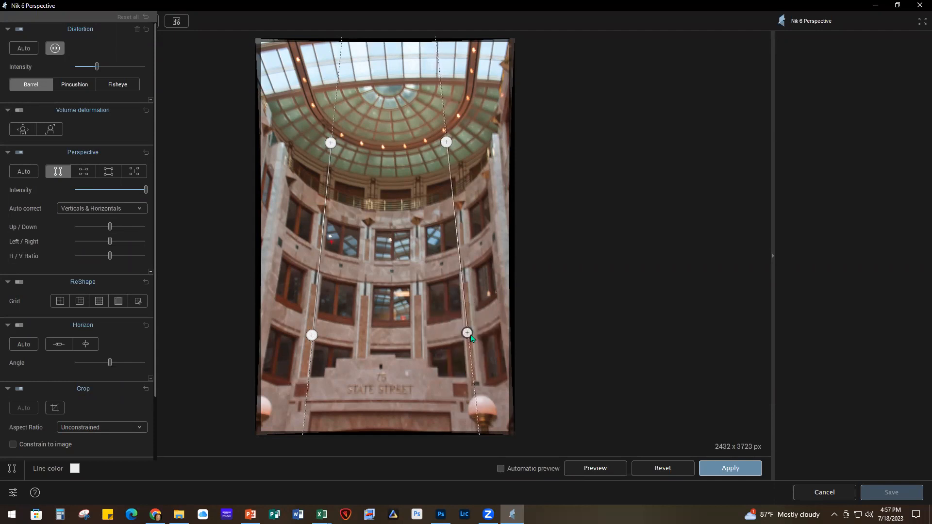
{"action": "left_click_drag", "start_coordinate": [467, 332], "coordinate": [459, 334]}
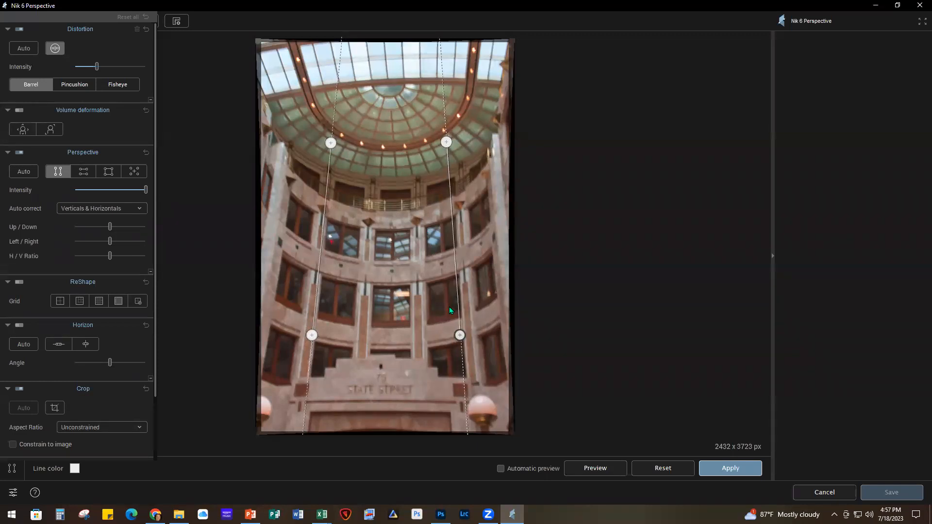
{"action": "left_click", "coordinate": [589, 468]}
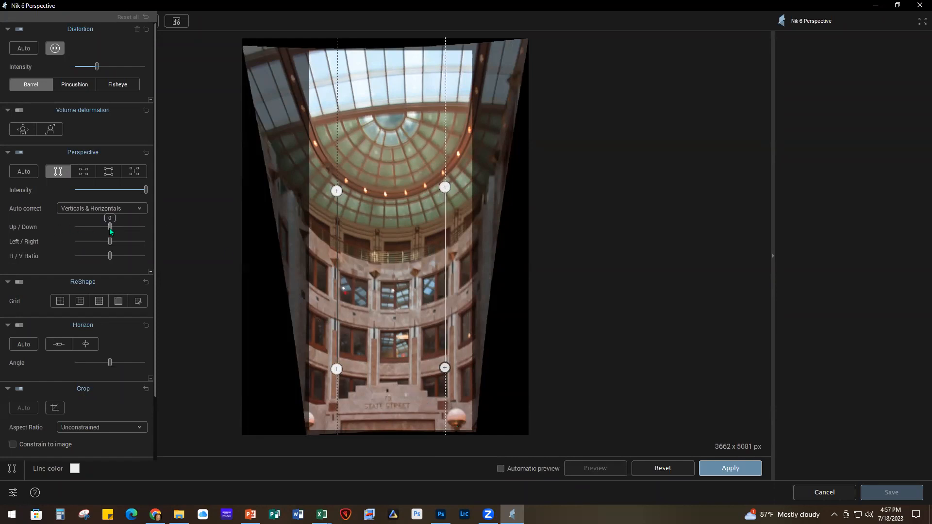
- Set the perspective Up / Down to 34 and lower the crop's upper edge to the top of the green dome
{"action": "left_click_drag", "start_coordinate": [109, 228], "coordinate": [119, 229]}
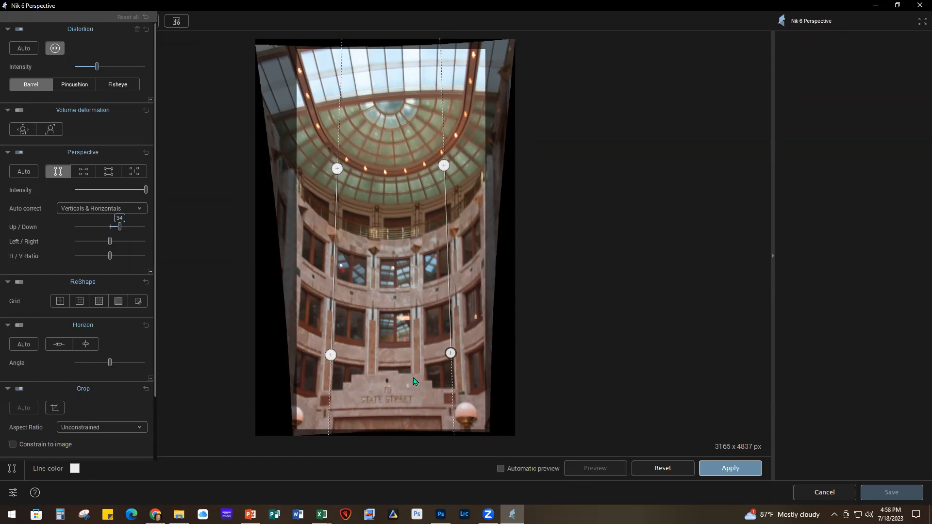
{"action": "left_click", "coordinate": [59, 407]}
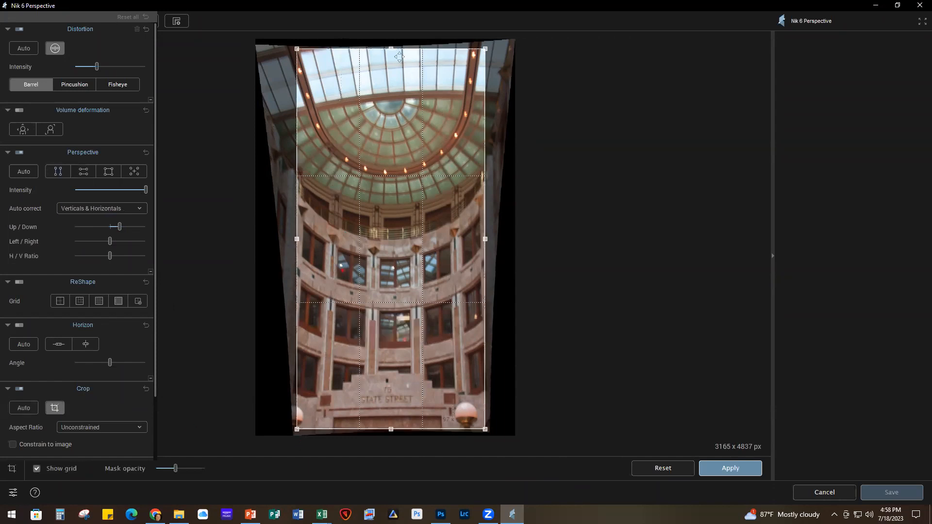
{"action": "left_click_drag", "start_coordinate": [391, 45], "coordinate": [379, 99]}
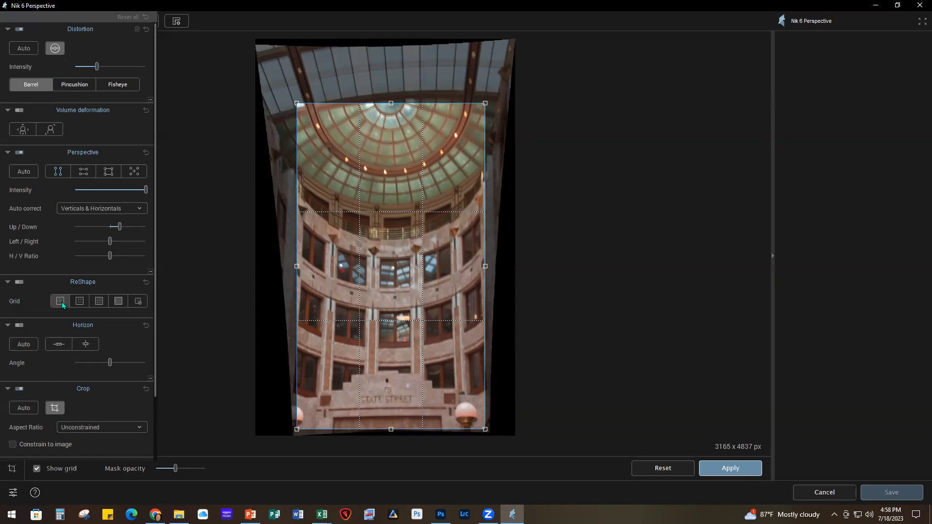
- Compare the ReShape grid densities on the building photo and settle on 16 rows and columns
{"action": "left_click", "coordinate": [100, 300]}
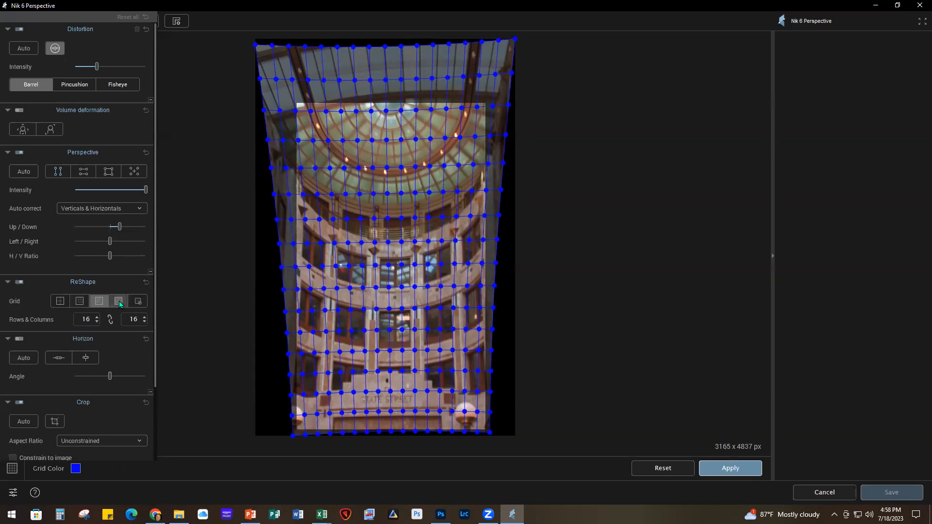
{"action": "left_click", "coordinate": [120, 301]}
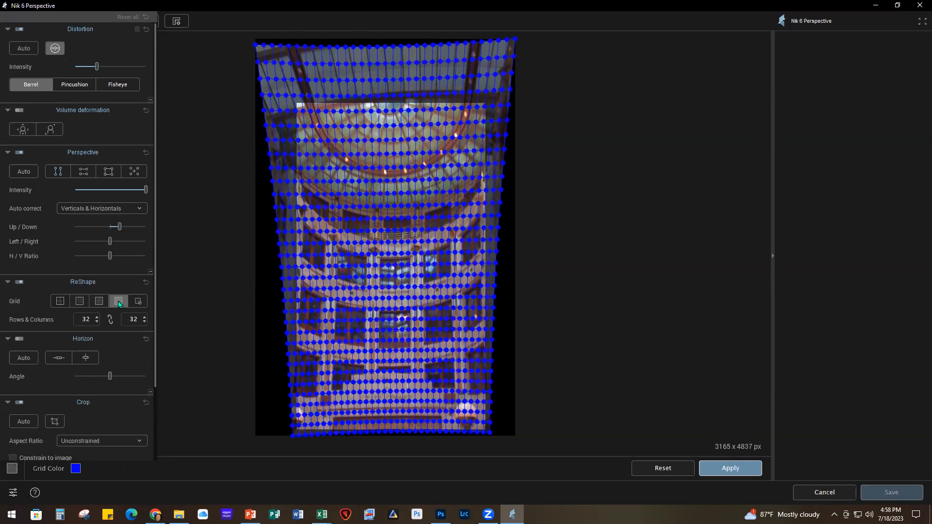
{"action": "left_click", "coordinate": [78, 301]}
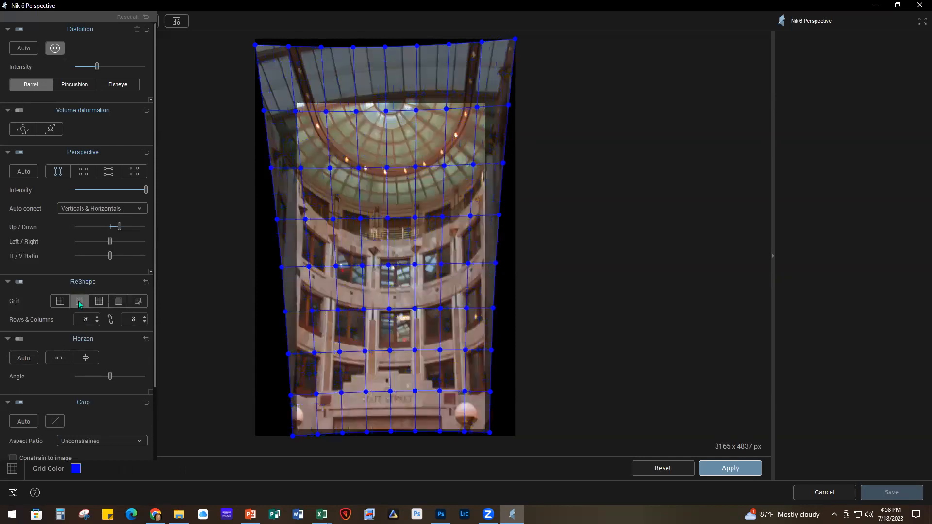
{"action": "left_click", "coordinate": [99, 301]}
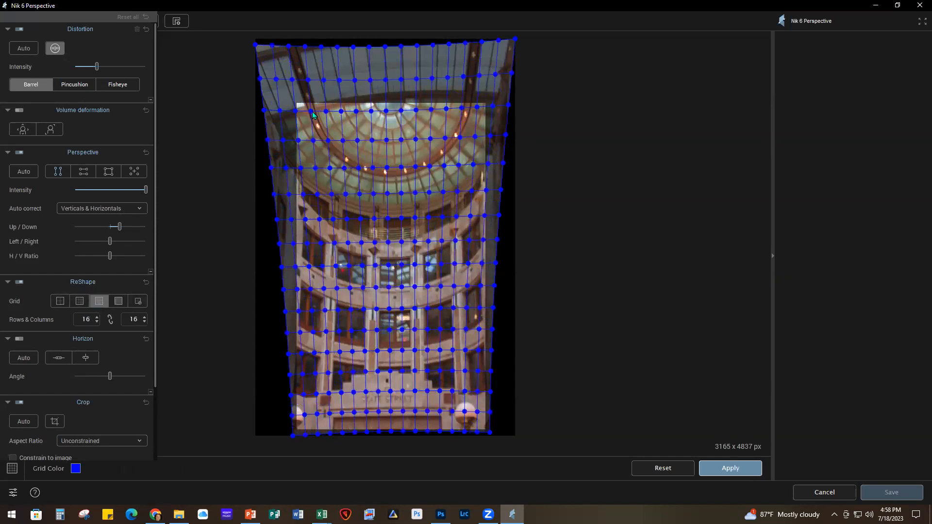
- Raise the ReShape grid points along the upper-left edge of the green dome to even out its shape
{"action": "mouse_move", "coordinate": [310, 111]}
{"action": "left_mouse_down"}
{"action": "mouse_move", "coordinate": [295, 106]}
{"action": "mouse_move", "coordinate": [325, 108]}
{"action": "left_mouse_up"}
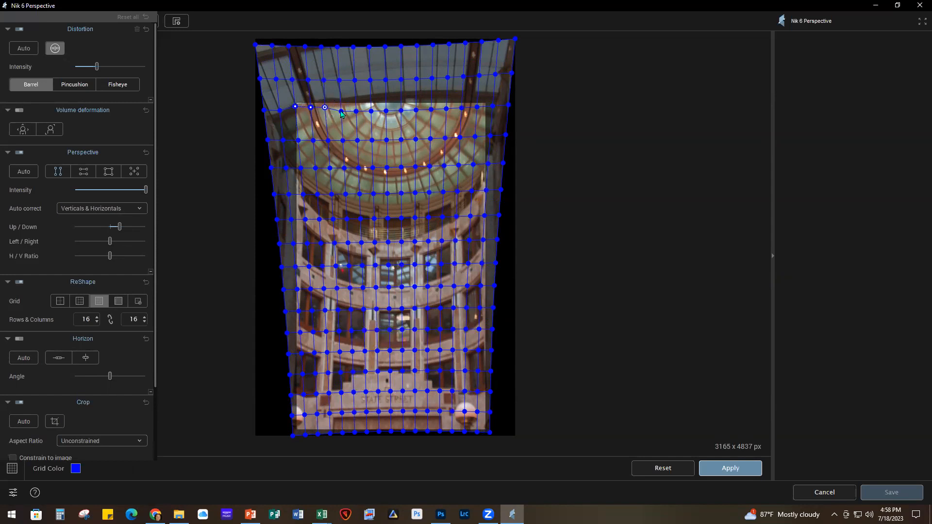
{"action": "left_click_drag", "start_coordinate": [341, 111], "coordinate": [340, 111]}
{"action": "left_click_drag", "start_coordinate": [295, 107], "coordinate": [295, 104]}
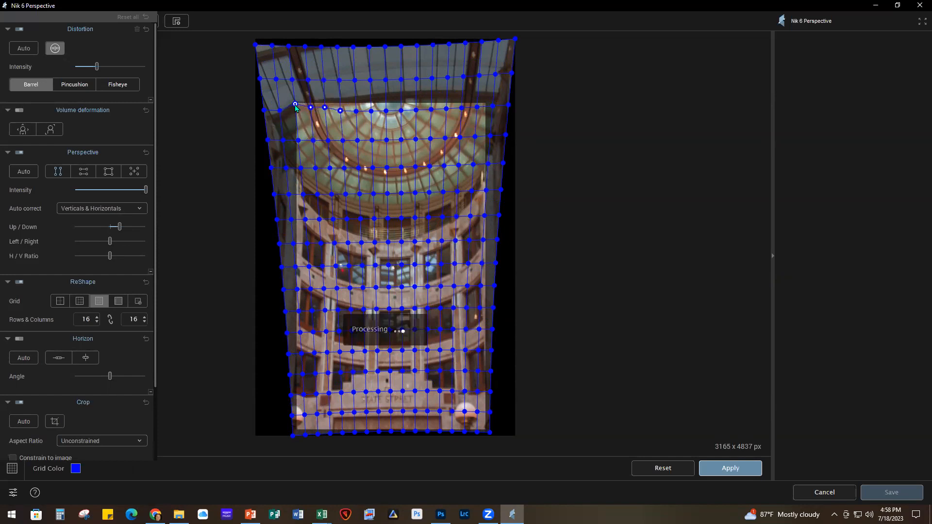
{"action": "left_click_drag", "start_coordinate": [311, 110], "coordinate": [312, 107]}
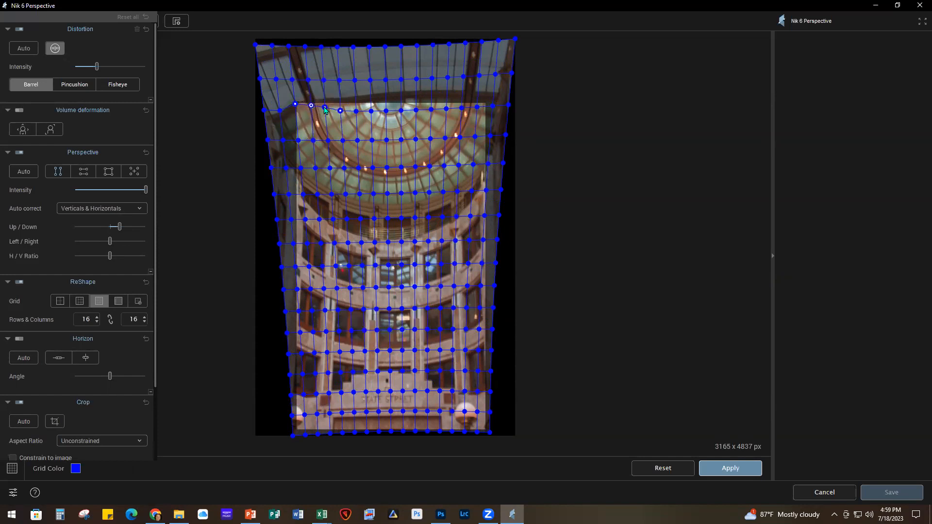
{"action": "scroll", "coordinate": [353, 172], "scroll_direction": "up", "scroll_amount": 2}
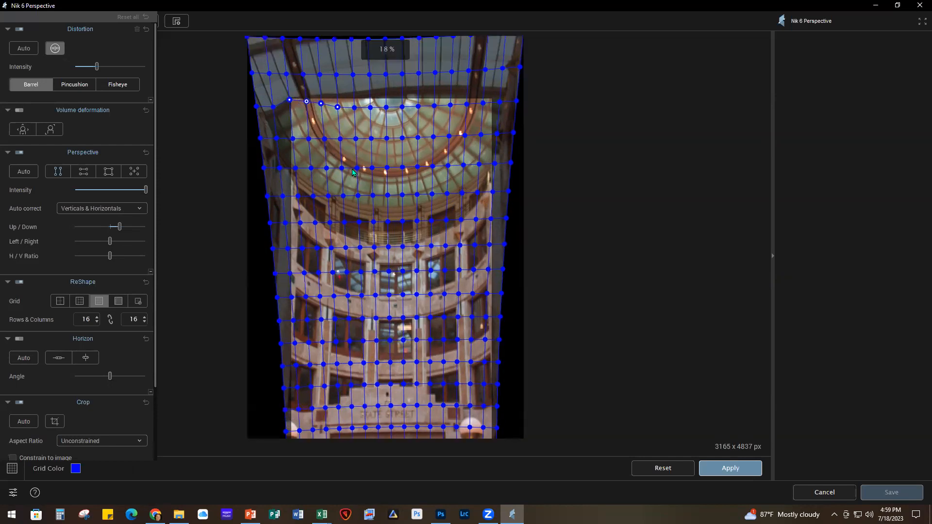
{"action": "scroll", "coordinate": [353, 172], "scroll_direction": "up", "scroll_amount": 1}
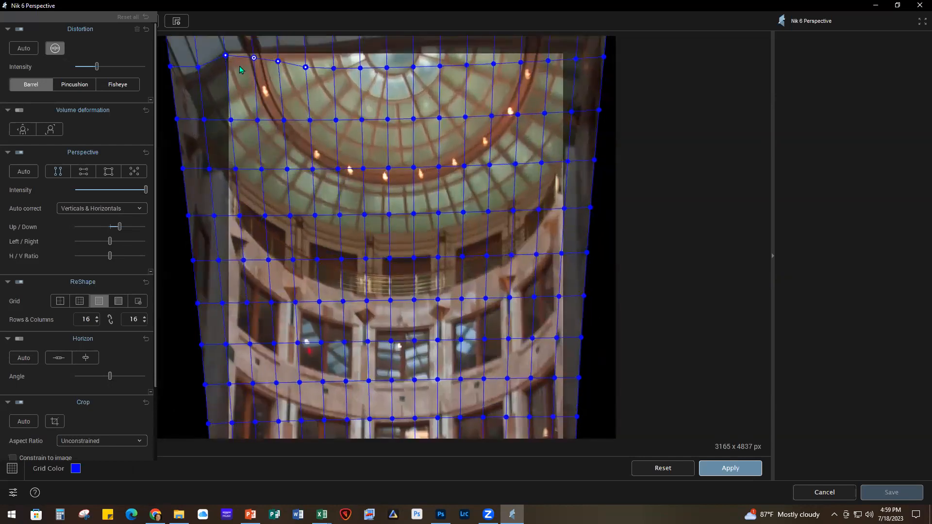
{"action": "left_click_drag", "start_coordinate": [225, 56], "coordinate": [225, 54]}
{"action": "left_click_drag", "start_coordinate": [253, 58], "coordinate": [255, 57]}
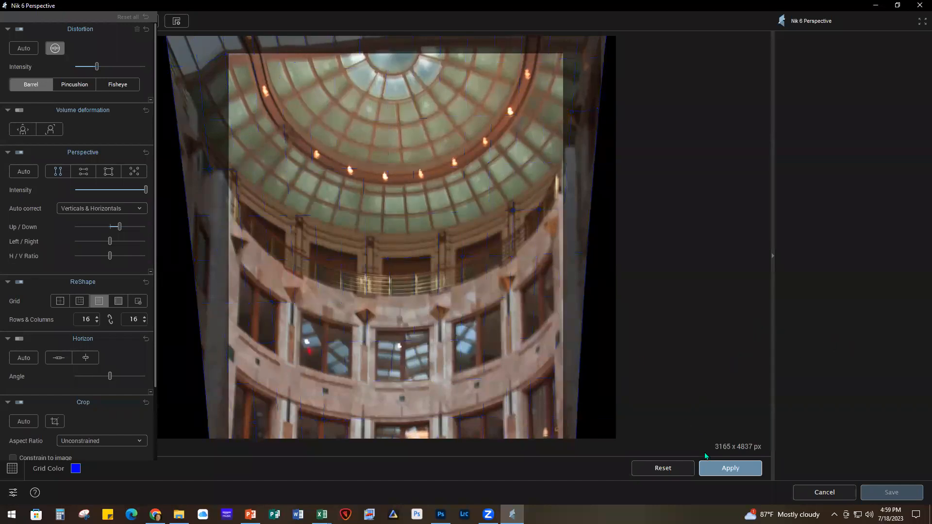
- Apply the reshape and crop, and save the corrected photo back to Photoshop
{"action": "left_click", "coordinate": [730, 469]}
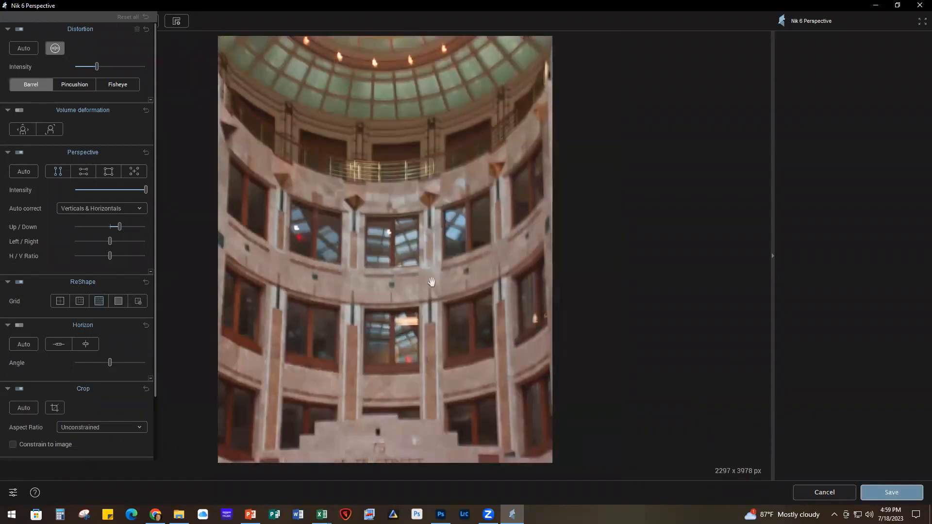
{"action": "scroll", "coordinate": [431, 296], "scroll_direction": "down", "scroll_amount": 3}
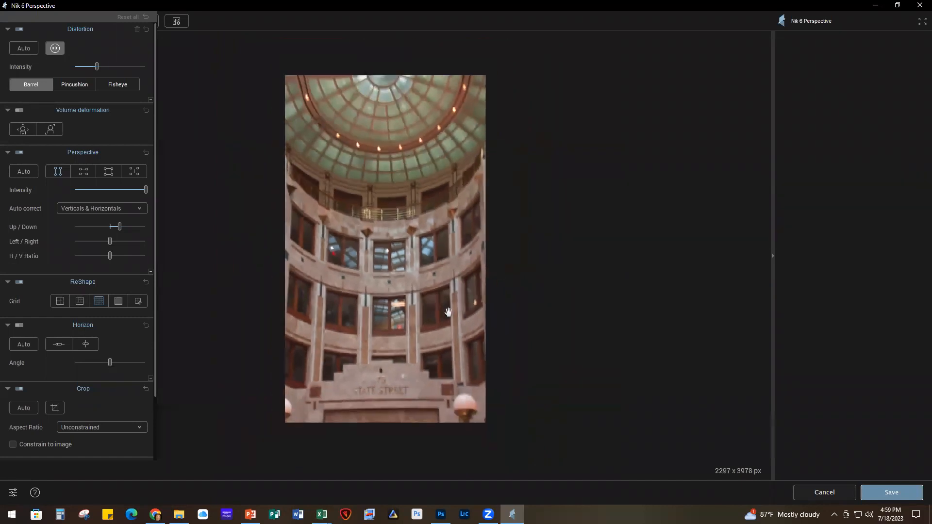
{"action": "left_click", "coordinate": [892, 493]}
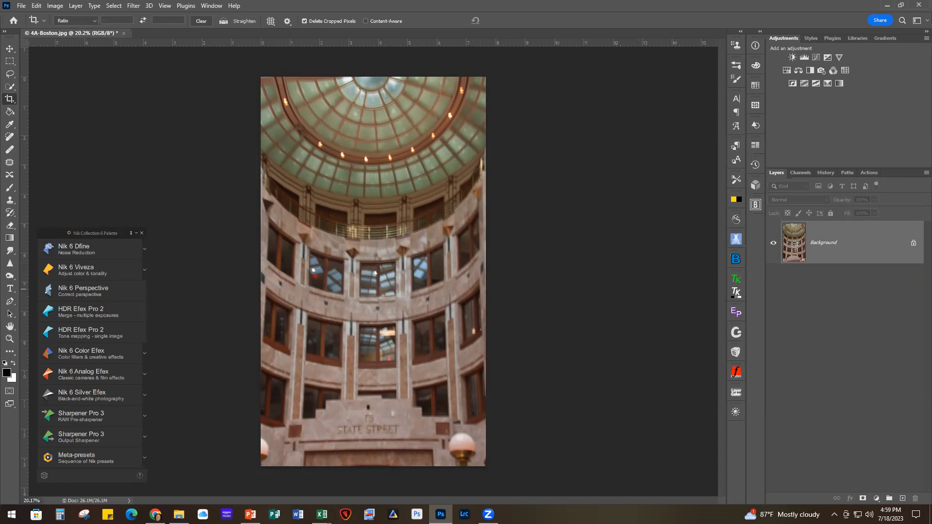
- Open 4BBoston - FINISHED.tif from the file browser in Photoshop and examine the finished version up close
{"action": "key", "text": "alt+Tab"}
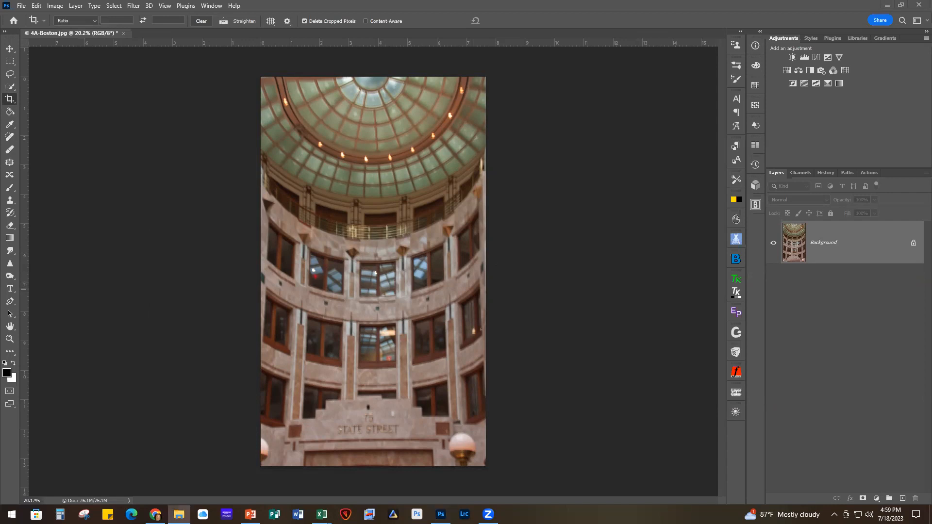
{"action": "key", "text": "alt+Tab"}
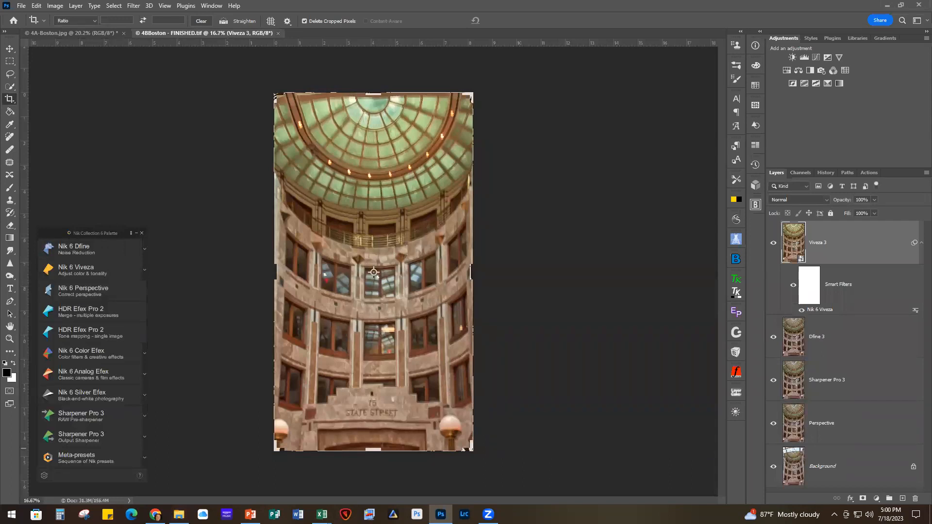
{"action": "scroll", "coordinate": [394, 291], "scroll_direction": "up", "scroll_amount": 3}
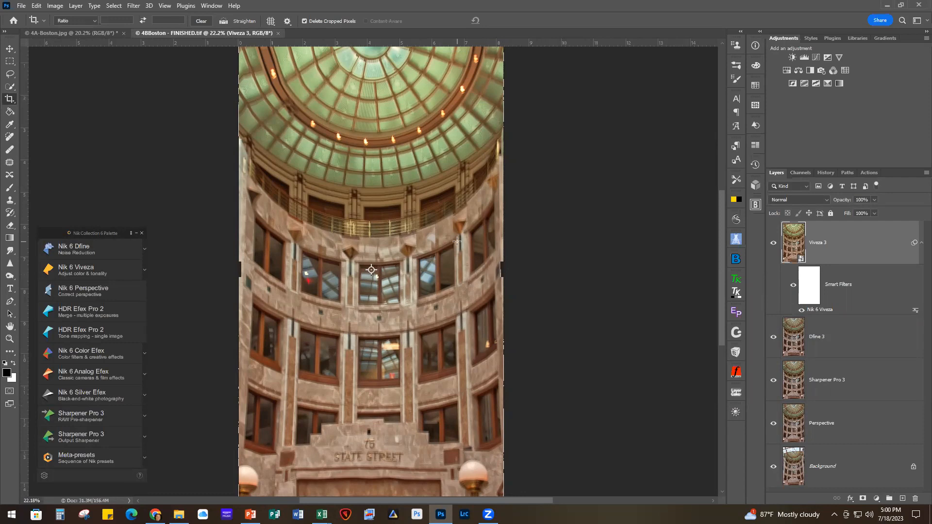
- Close all open documents without saving the changes to 4A-Boston.jpg
{"action": "left_click", "coordinate": [20, 6]}
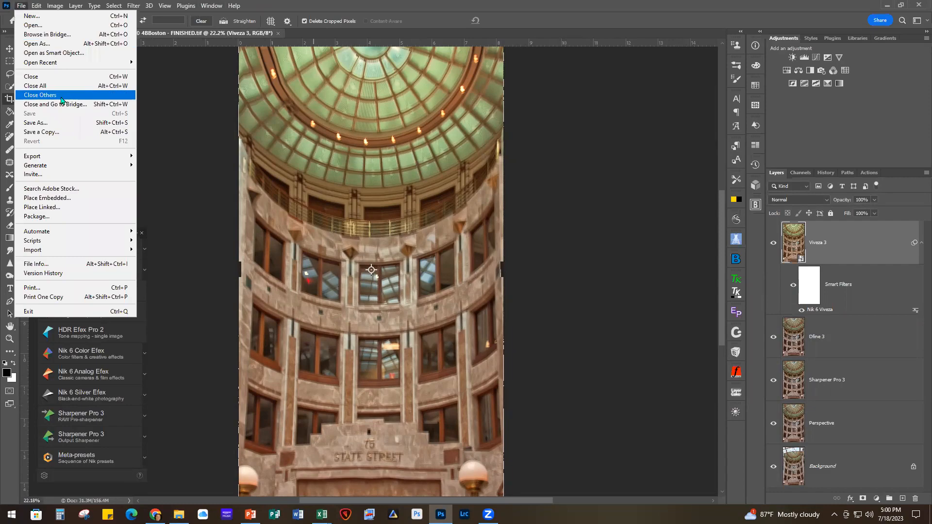
{"action": "left_click", "coordinate": [58, 86]}
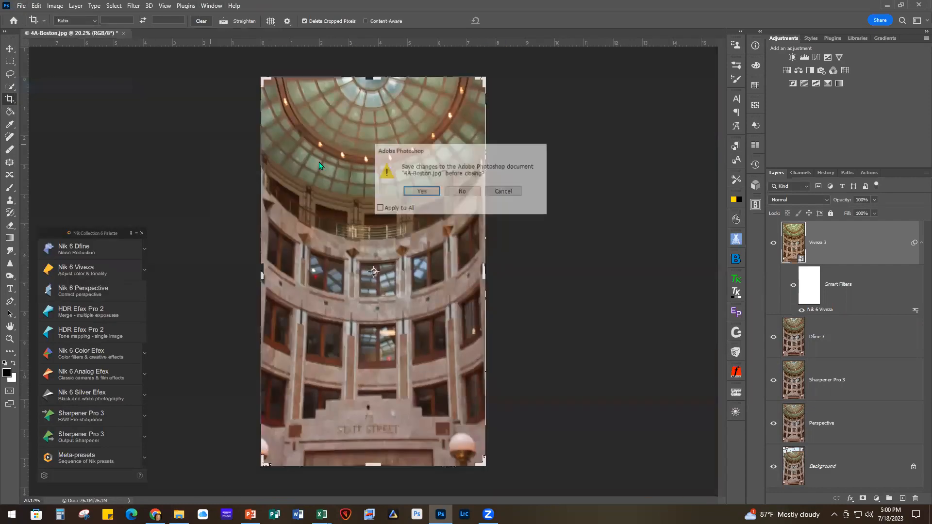
{"action": "left_click", "coordinate": [465, 194]}
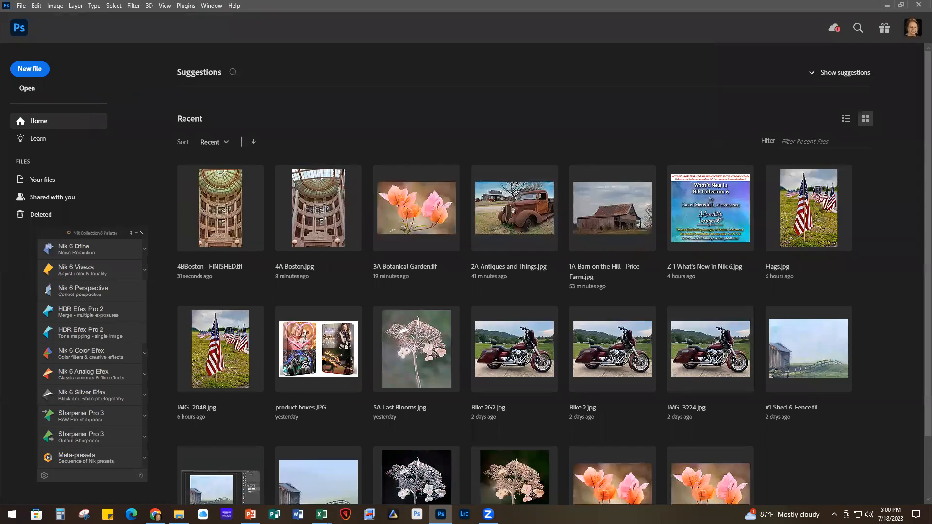
- Open 5A-Last Blooms.jpg from the file browser in Photoshop and launch Nik 6 Viveza on it
{"action": "key", "text": "alt+Tab"}
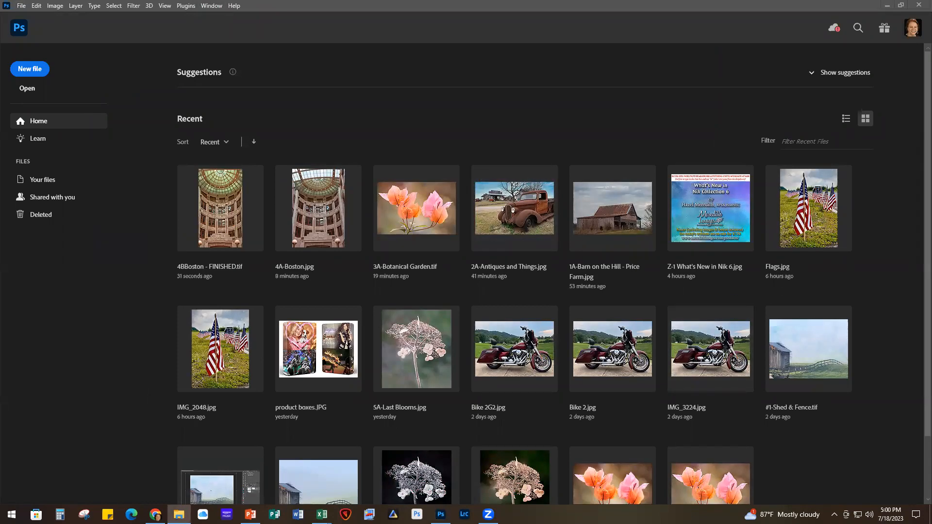
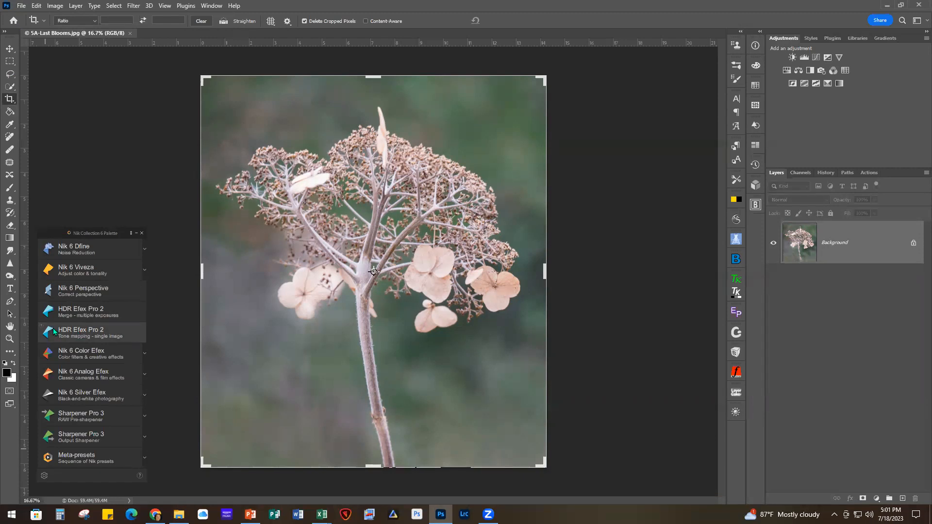
{"action": "left_click", "coordinate": [79, 269]}
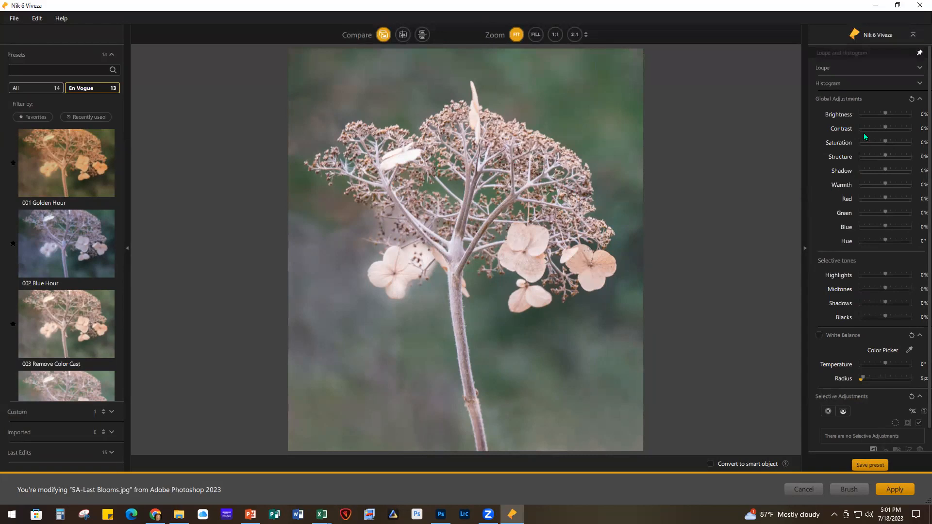
- Place a control point on the centre of the flower head and enlarge its circle to cover the whole bloom
{"action": "scroll", "coordinate": [849, 384], "scroll_direction": "down", "scroll_amount": 1}
{"action": "left_click", "coordinate": [827, 388]}
{"action": "left_click", "coordinate": [484, 201]}
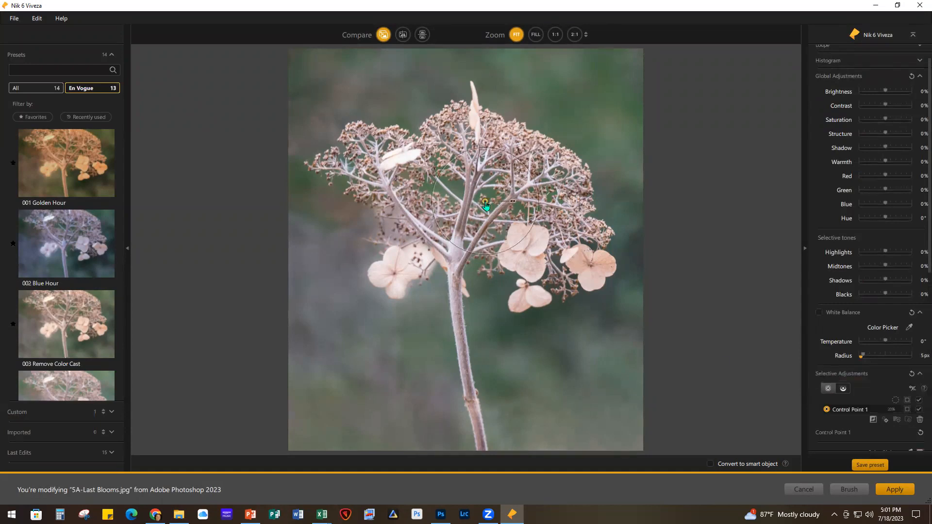
{"action": "left_click_drag", "start_coordinate": [489, 288], "coordinate": [509, 346]}
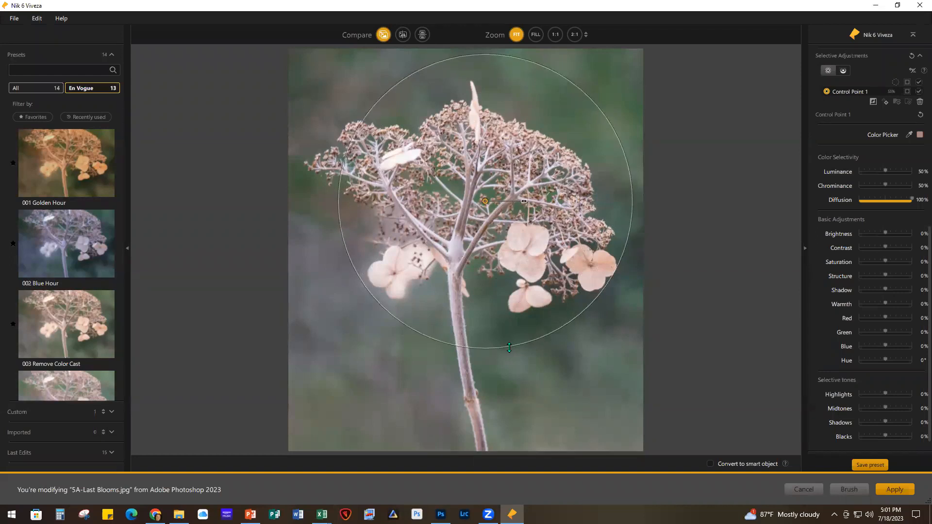
{"action": "left_click_drag", "start_coordinate": [485, 201], "coordinate": [470, 204]}
{"action": "left_click_drag", "start_coordinate": [589, 281], "coordinate": [602, 297]}
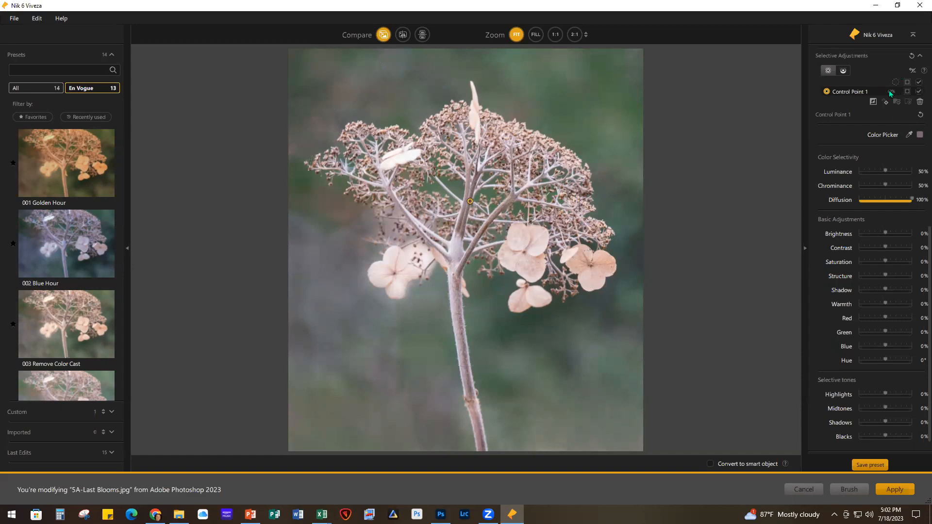
- Using the control point's mask preview, set Luminance to 7%, Chrominance to 63% and Diffusion to 68%, and nudge the point along the stem
{"action": "left_click", "coordinate": [907, 92]}
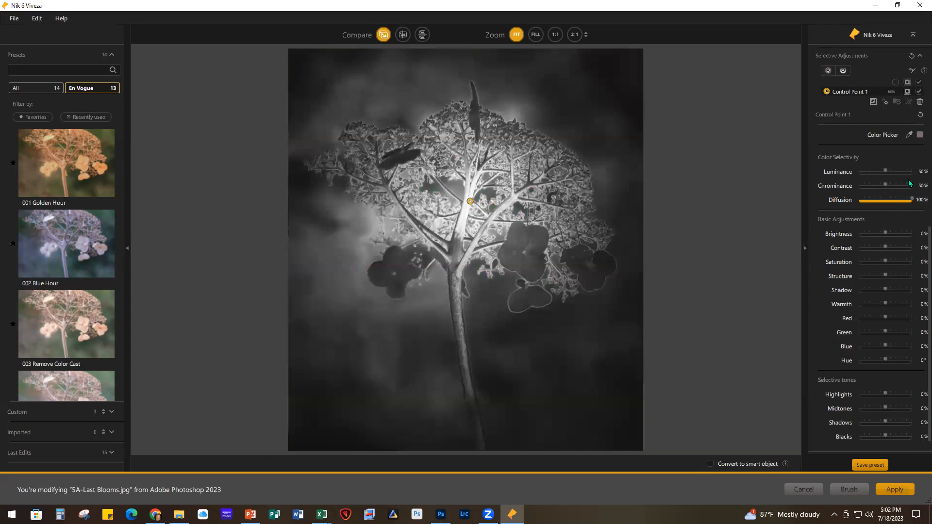
{"action": "left_click_drag", "start_coordinate": [884, 172], "coordinate": [863, 171]}
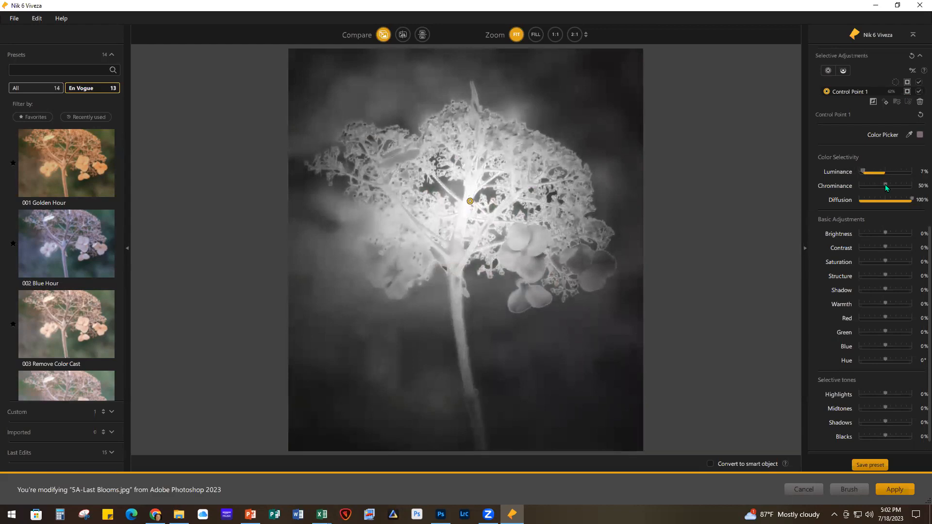
{"action": "left_click_drag", "start_coordinate": [885, 185], "coordinate": [892, 186]}
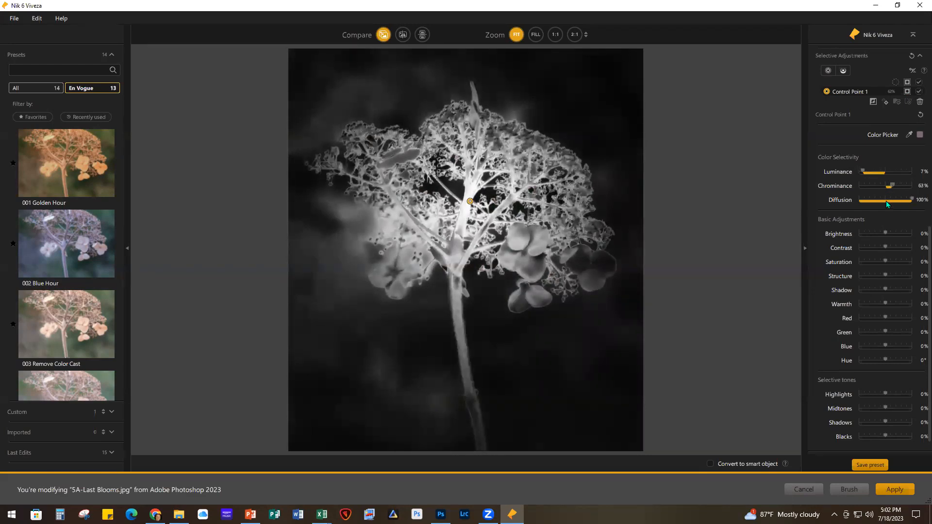
{"action": "left_click_drag", "start_coordinate": [912, 198], "coordinate": [892, 199]}
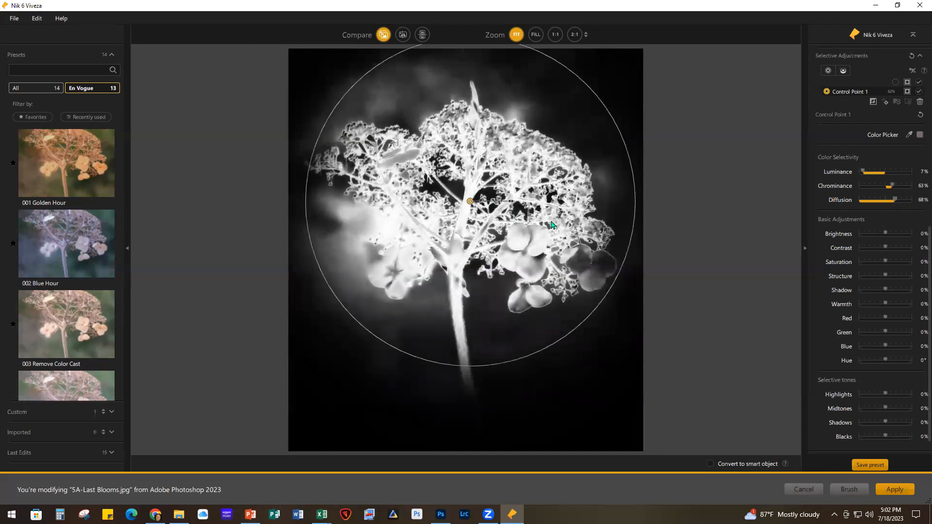
{"action": "left_click_drag", "start_coordinate": [472, 207], "coordinate": [468, 208]}
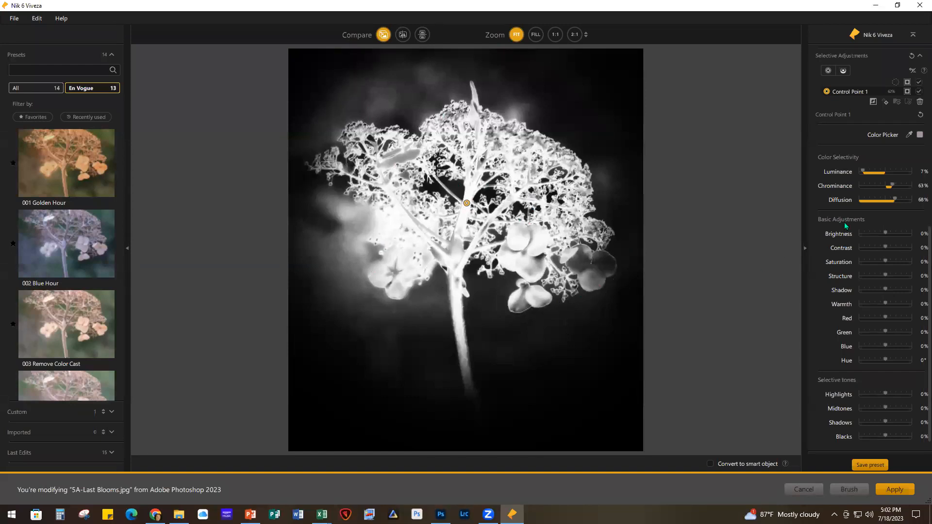
{"action": "left_click", "coordinate": [905, 92]}
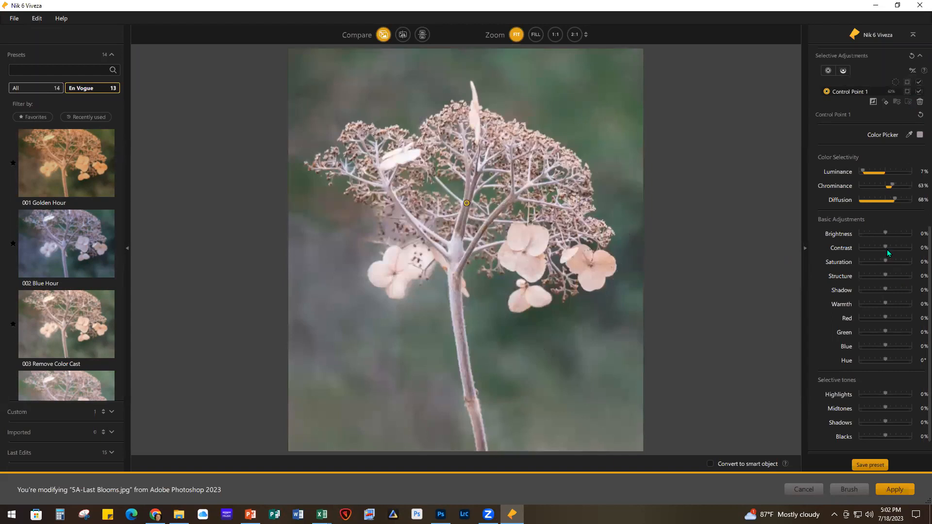
- Set the control point's Contrast to 24%, Saturation to 22%, Structure to 14%, Highlights to -26% and Blacks to 12%
{"action": "left_click_drag", "start_coordinate": [883, 247], "coordinate": [890, 247]}
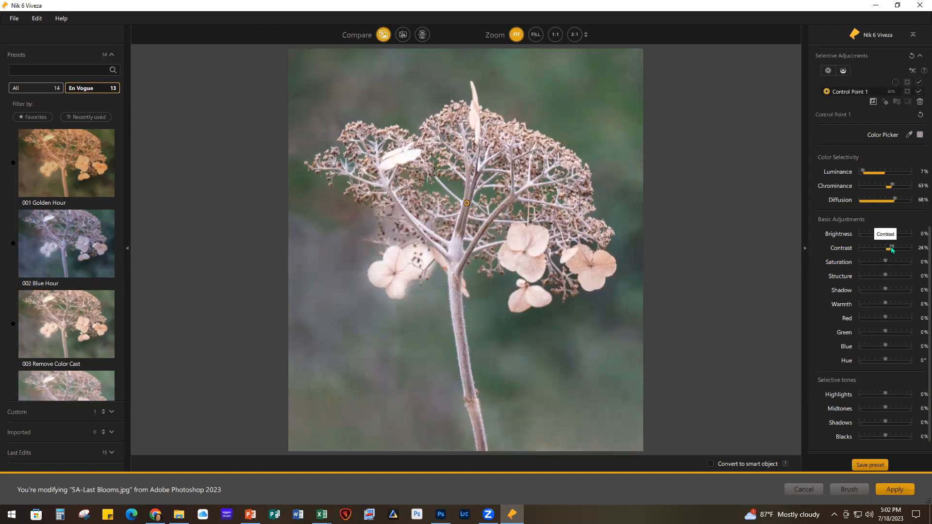
{"action": "left_click_drag", "start_coordinate": [886, 261], "coordinate": [889, 261]}
{"action": "left_click_drag", "start_coordinate": [887, 275], "coordinate": [886, 275]}
{"action": "scroll", "coordinate": [876, 367], "scroll_direction": "down", "scroll_amount": 1}
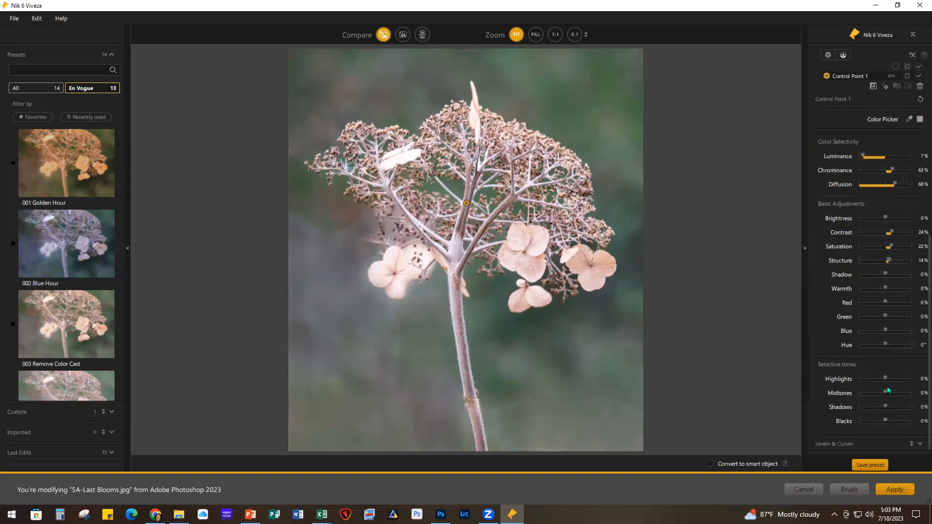
{"action": "left_click_drag", "start_coordinate": [884, 377], "coordinate": [878, 378]}
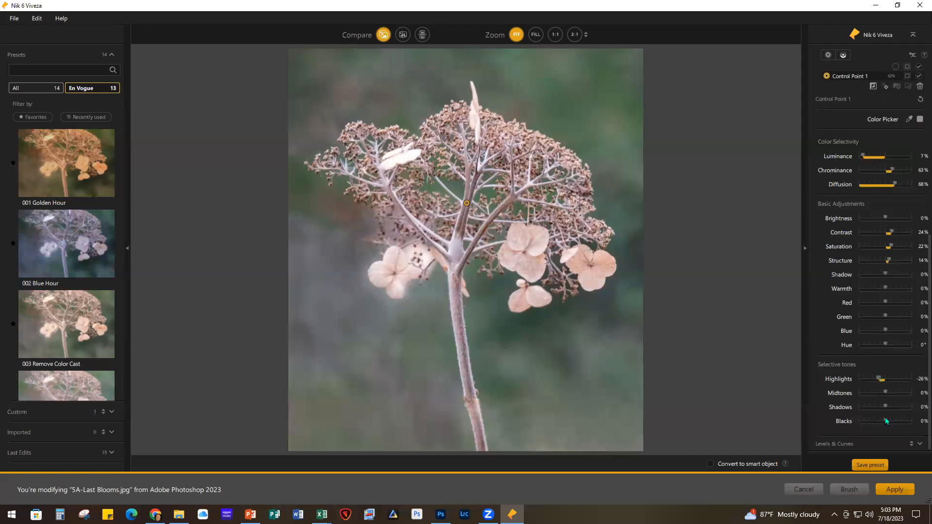
{"action": "left_click_drag", "start_coordinate": [884, 420], "coordinate": [887, 420]}
- Duplicate the flower's control point, align the copy exactly over the original at the flower's centre, and invert the copy
{"action": "left_click", "coordinate": [885, 87]}
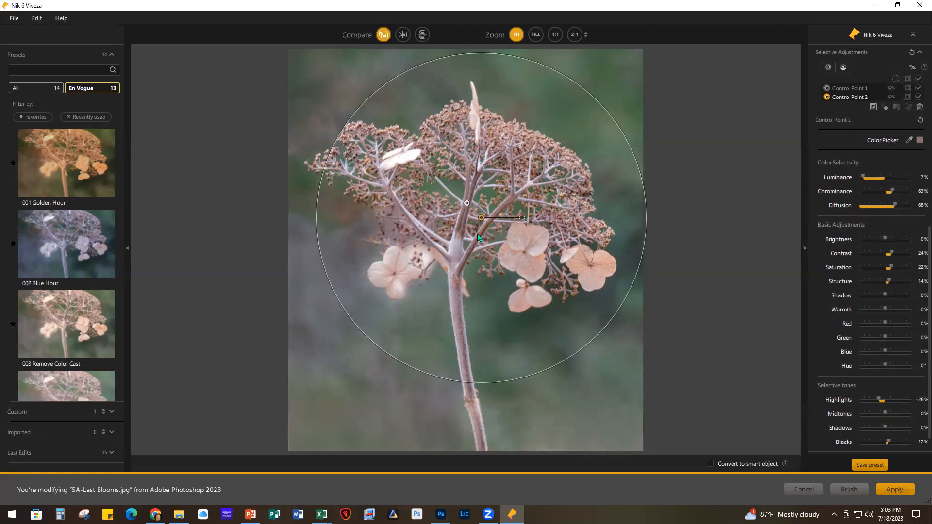
{"action": "left_click_drag", "start_coordinate": [486, 223], "coordinate": [468, 208]}
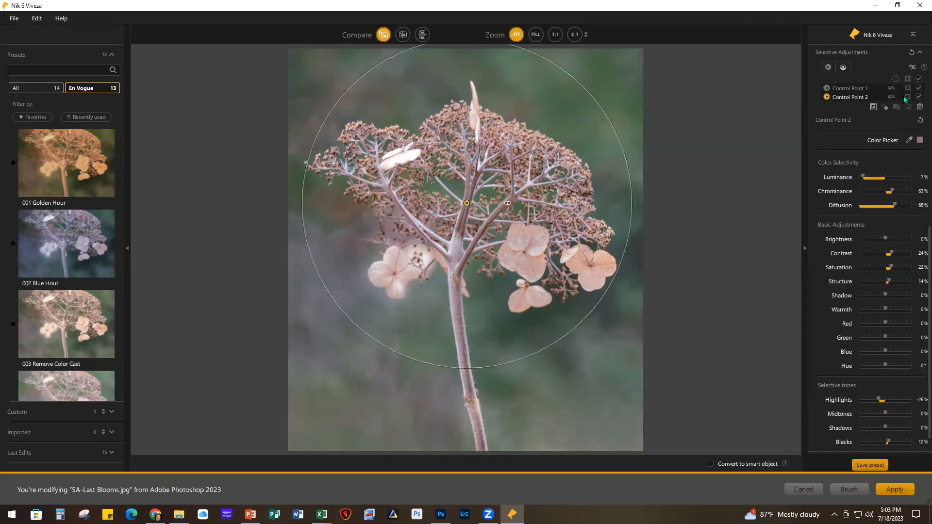
{"action": "left_click", "coordinate": [872, 107]}
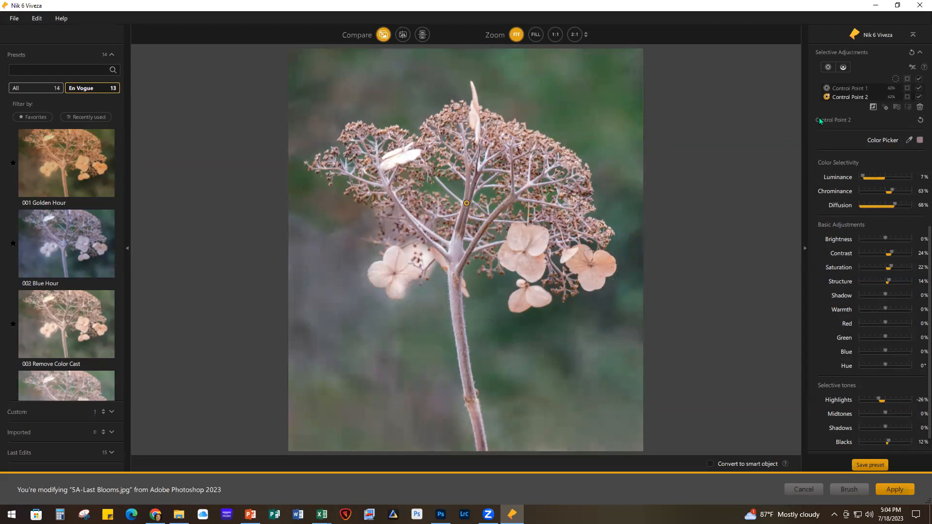
- Using the inverted point's mask preview, set Luminance to 0%, Chrominance to 67% and Diffusion to 26%
{"action": "left_click", "coordinate": [907, 96]}
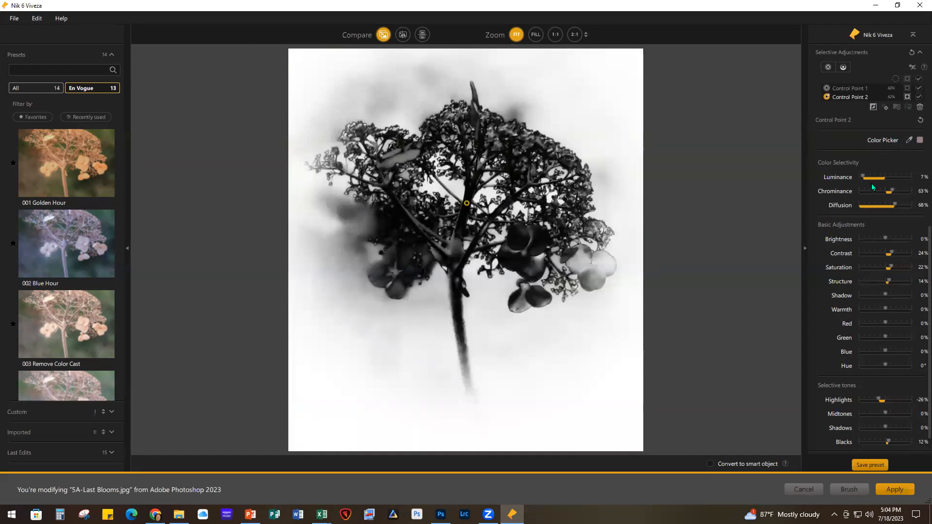
{"action": "double_click", "coordinate": [861, 174]}
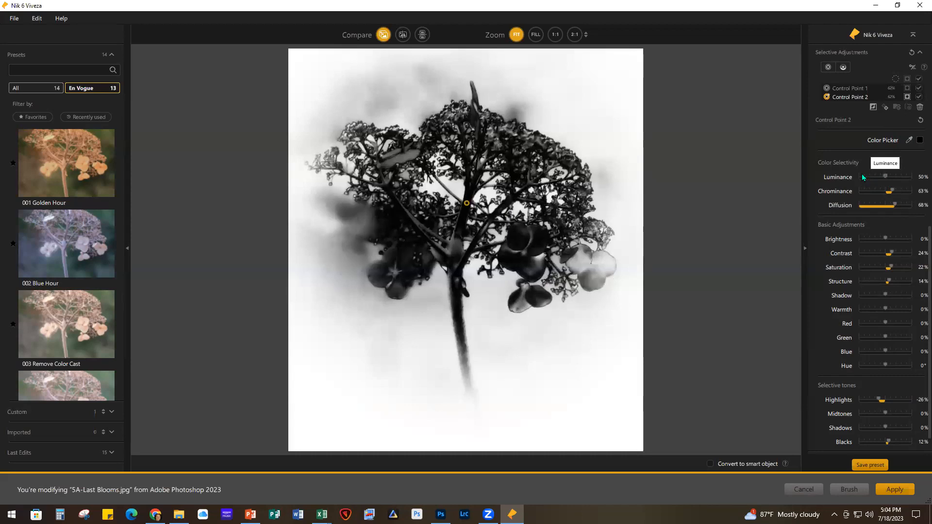
{"action": "mouse_move", "coordinate": [861, 174]}
{"action": "left_mouse_down"}
{"action": "mouse_move", "coordinate": [881, 177]}
{"action": "mouse_move", "coordinate": [854, 176]}
{"action": "left_mouse_up"}
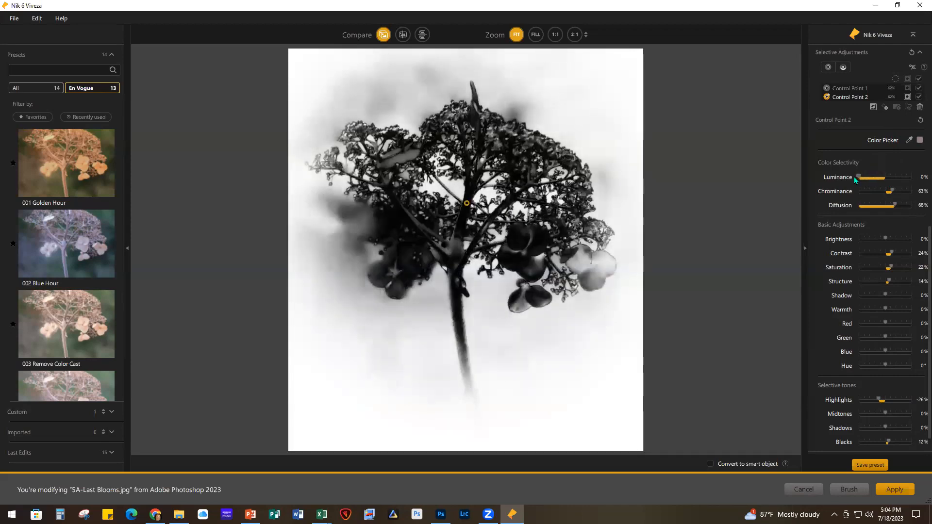
{"action": "left_click_drag", "start_coordinate": [893, 190], "coordinate": [894, 191]}
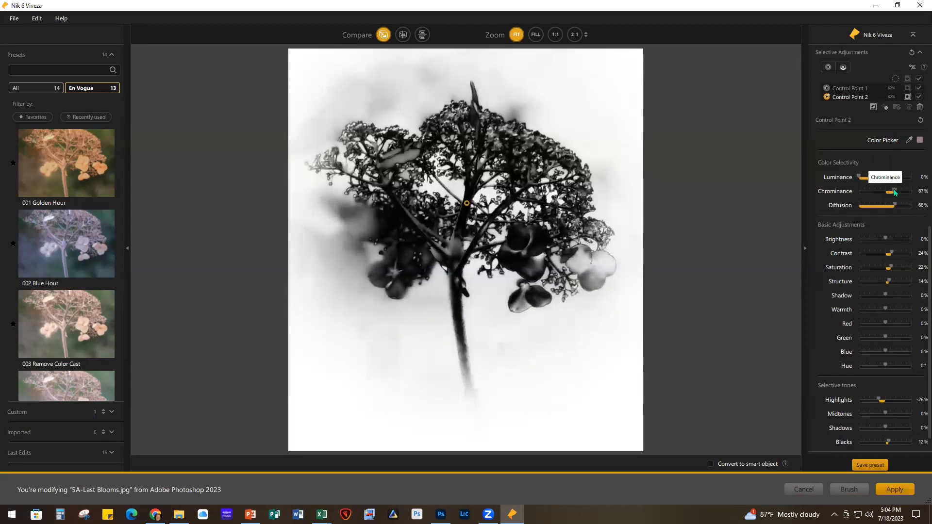
{"action": "left_click_drag", "start_coordinate": [895, 207], "coordinate": [875, 205]}
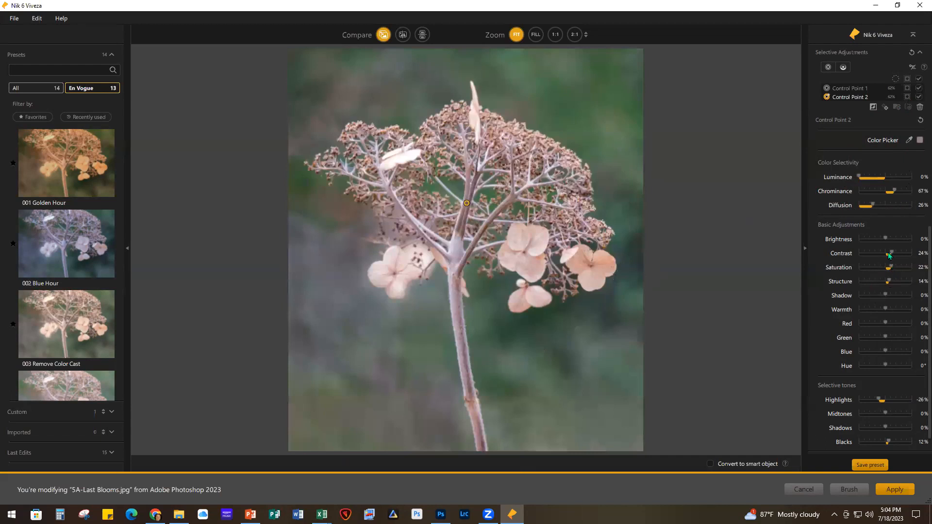
- Set the inverted control point's Brightness to -59%, Saturation to 2%, Structure to -100% and Shadow to -69% for the background
{"action": "left_click_drag", "start_coordinate": [886, 238], "coordinate": [870, 239]}
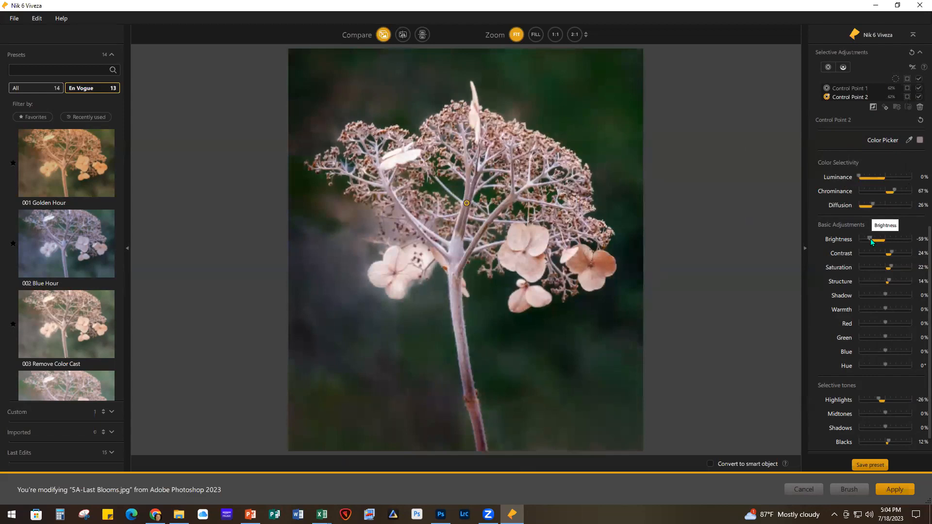
{"action": "left_click_drag", "start_coordinate": [891, 265], "coordinate": [888, 267]}
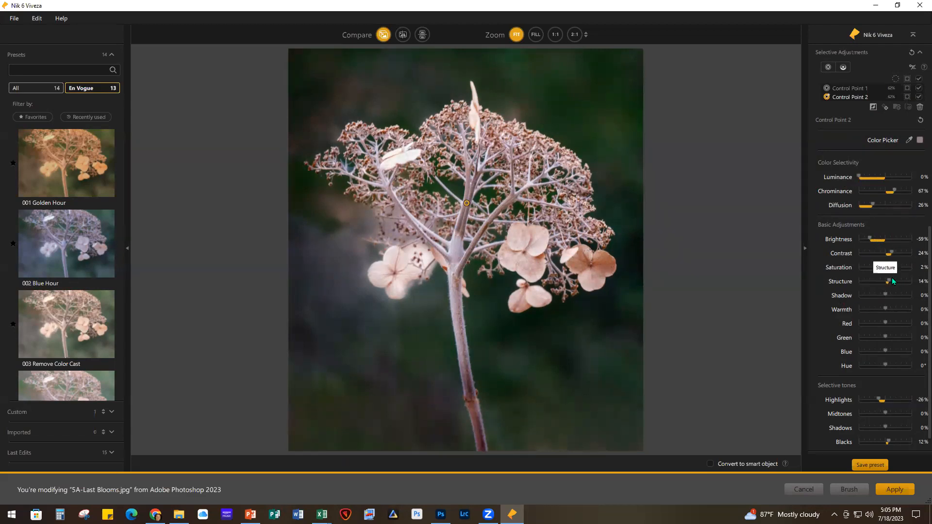
{"action": "left_click_drag", "start_coordinate": [887, 281], "coordinate": [850, 283]}
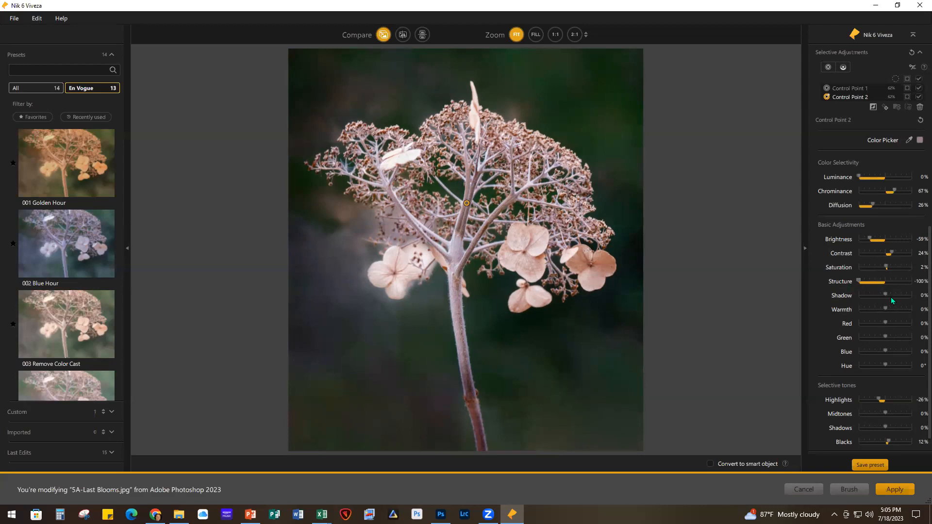
{"action": "left_click_drag", "start_coordinate": [879, 293], "coordinate": [869, 295]}
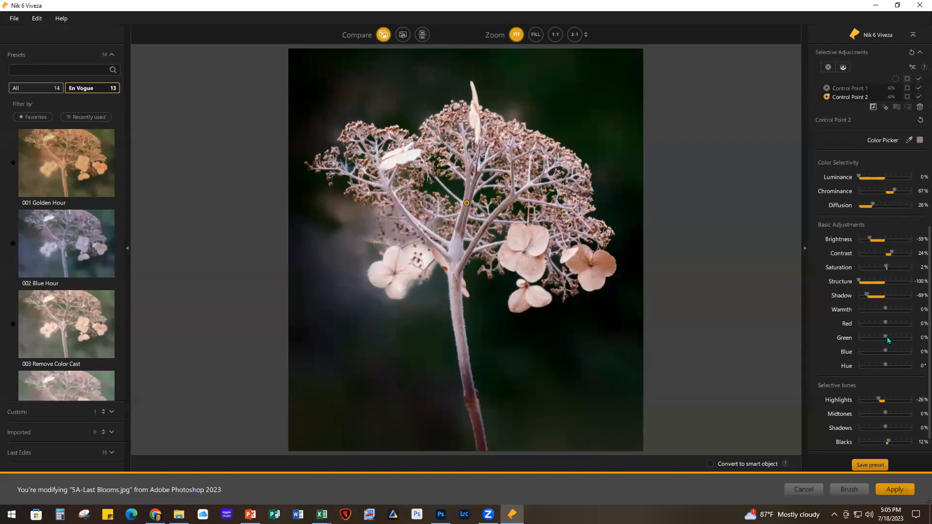
- Raise the inverted point's Green slightly, lower its Highlights a little further, and apply the Viveza edits to the photo
{"action": "left_click_drag", "start_coordinate": [886, 336], "coordinate": [887, 336]}
{"action": "left_click_drag", "start_coordinate": [878, 397], "coordinate": [875, 397]}
{"action": "left_click", "coordinate": [898, 490]}
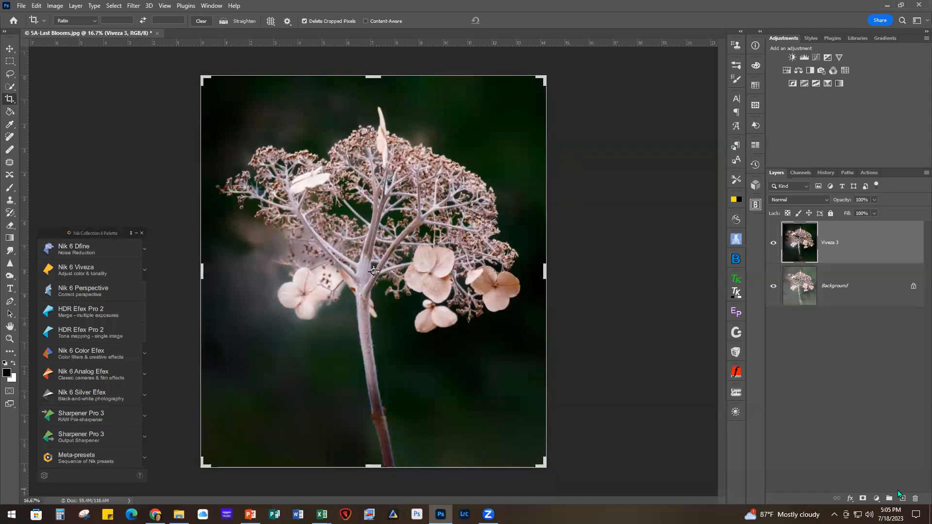
- Toggle the Viveza layer's visibility repeatedly to compare the flower before and after the edit, leaving the layer shown
{"action": "left_click", "coordinate": [774, 245]}
{"action": "left_click", "coordinate": [774, 243]}
{"action": "left_click", "coordinate": [774, 243]}
{"action": "left_click", "coordinate": [773, 243]}
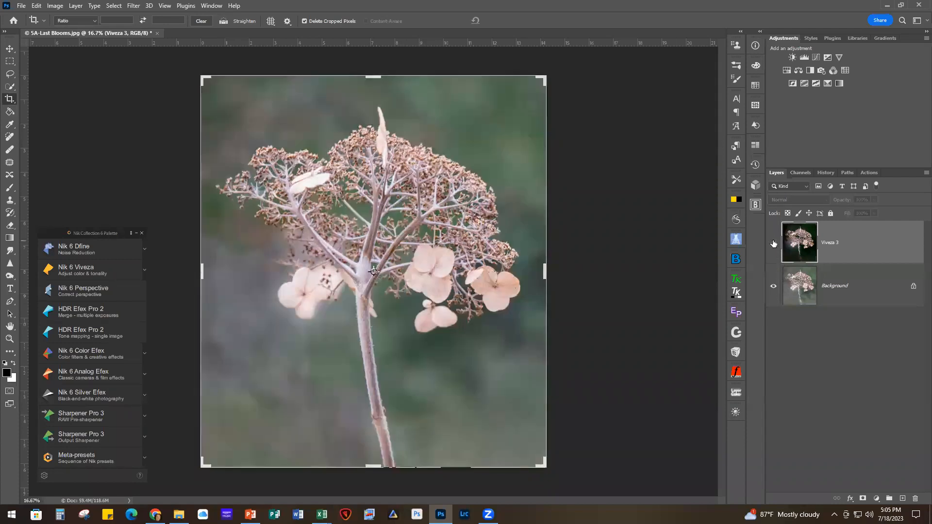
{"action": "left_click", "coordinate": [774, 243]}
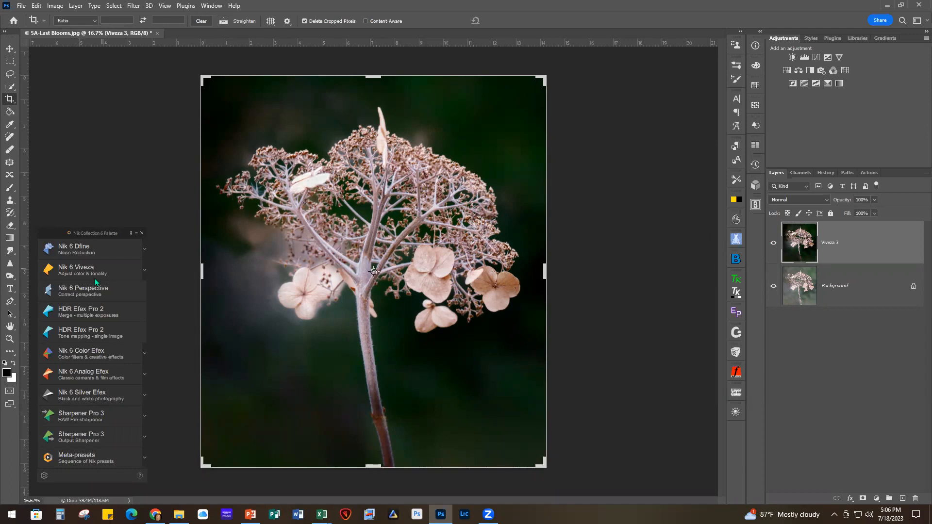
- Launch Nik 6 Silver Efex on the flower and choose the custom preset Deep Landscape - Blue Tone
{"action": "left_click", "coordinate": [86, 394]}
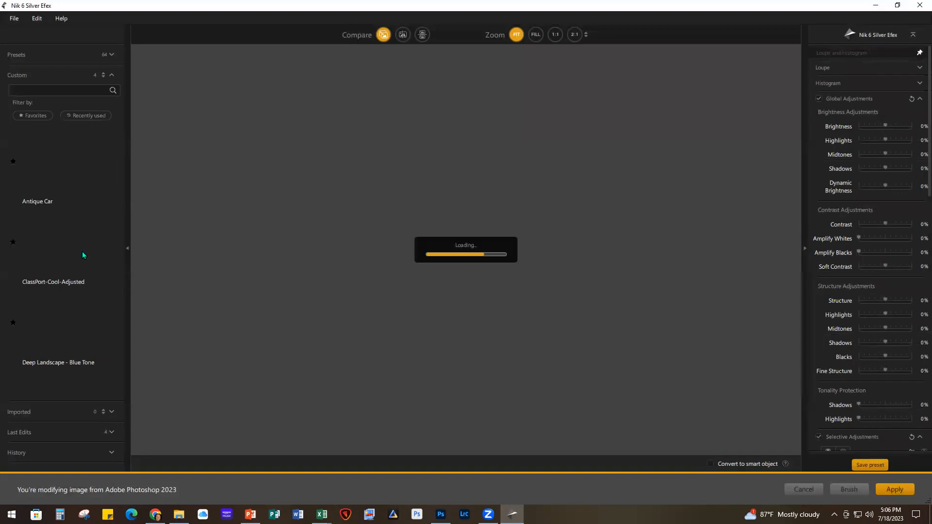
{"action": "mouse_move", "coordinate": [42, 269]}
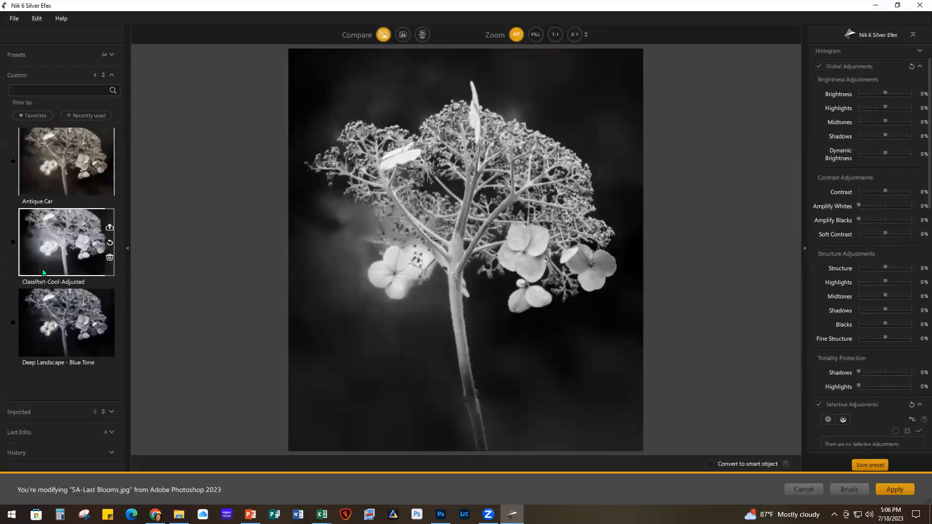
{"action": "scroll", "coordinate": [54, 293], "scroll_direction": "down", "scroll_amount": 1}
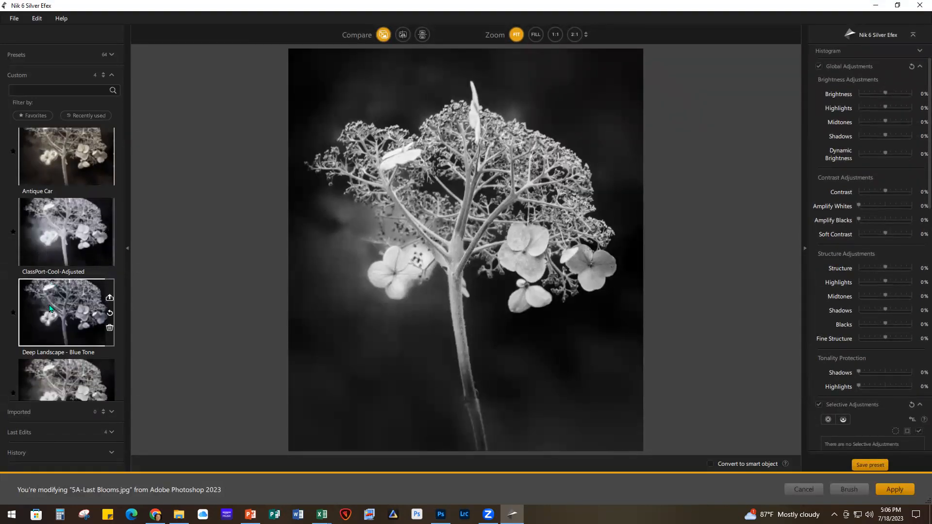
{"action": "left_click", "coordinate": [66, 285]}
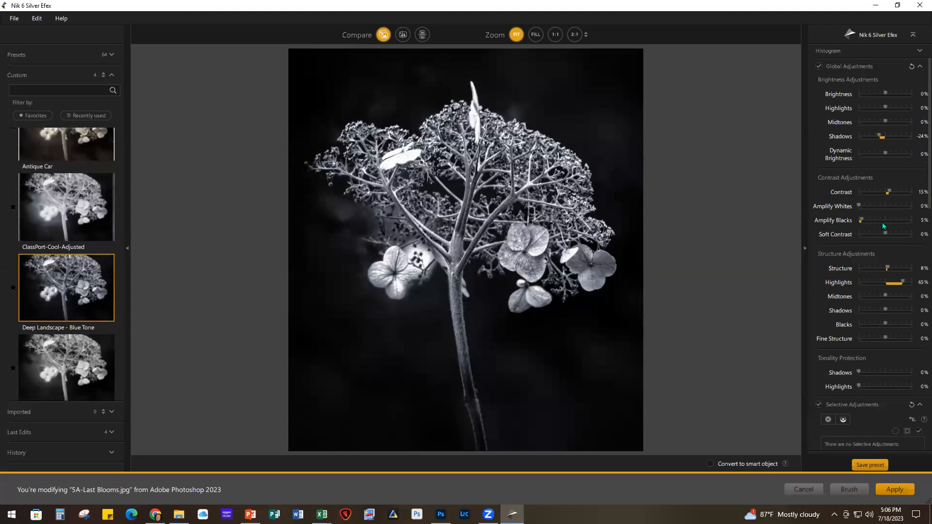
- Set the film sensitivity for Red to 83% and Yellow to -100%, and apply the black-and-white conversion
{"action": "scroll", "coordinate": [858, 255], "scroll_direction": "up", "scroll_amount": 2}
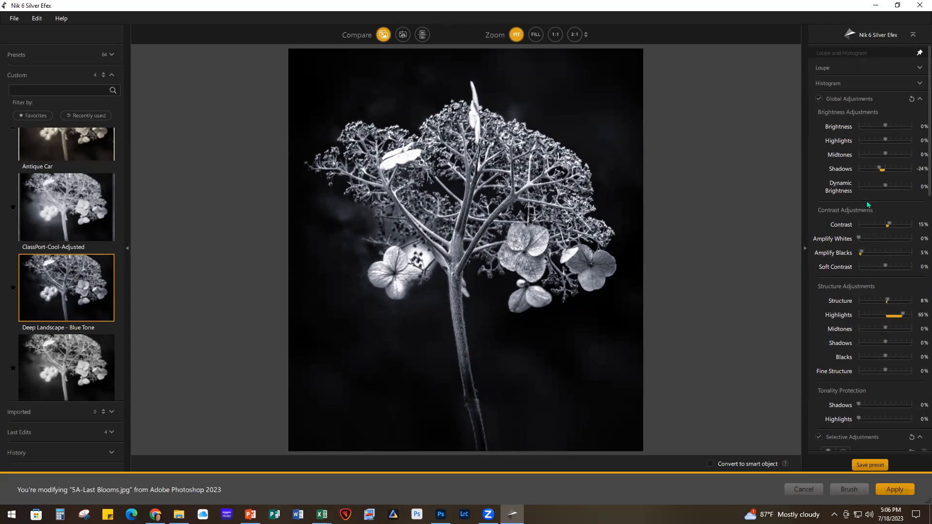
{"action": "scroll", "coordinate": [879, 290], "scroll_direction": "down", "scroll_amount": 5}
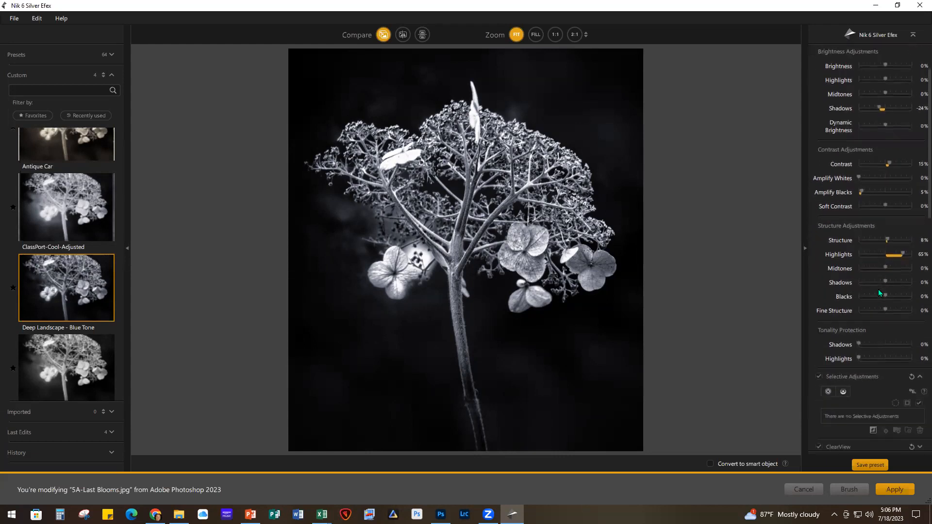
{"action": "scroll", "coordinate": [878, 292], "scroll_direction": "down", "scroll_amount": 12}
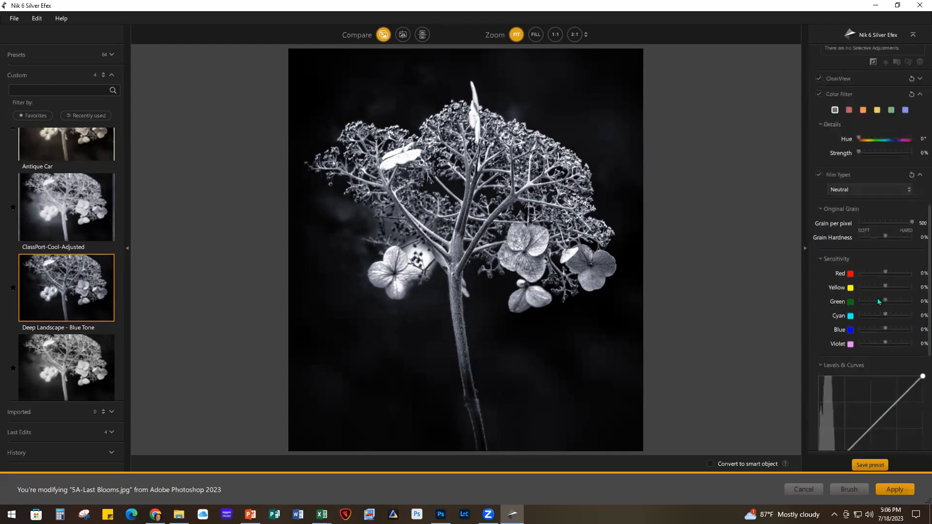
{"action": "scroll", "coordinate": [877, 298], "scroll_direction": "up", "scroll_amount": 6}
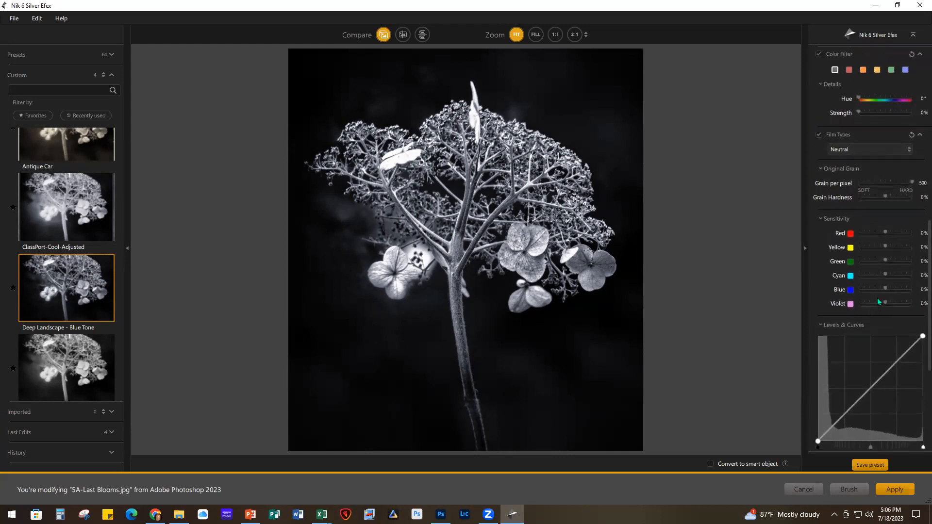
{"action": "scroll", "coordinate": [877, 297], "scroll_direction": "up", "scroll_amount": 1}
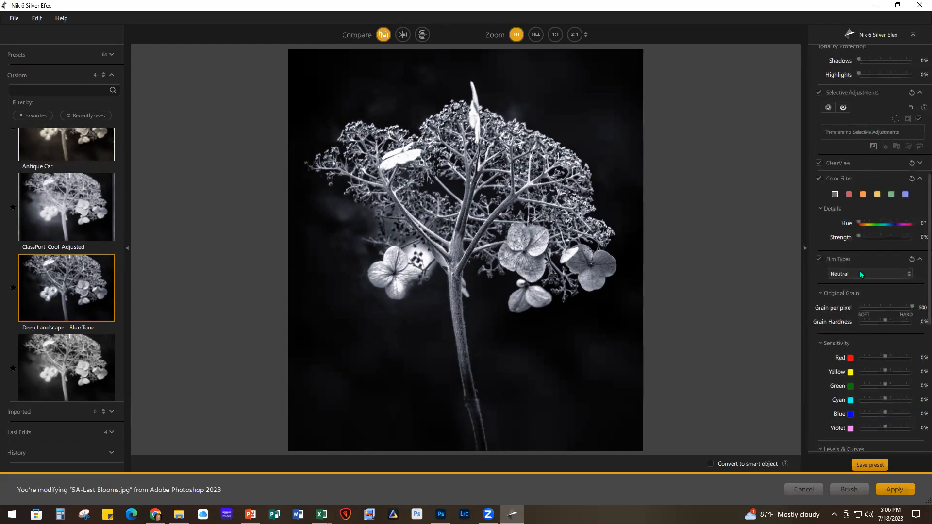
{"action": "scroll", "coordinate": [866, 347], "scroll_direction": "down", "scroll_amount": 2}
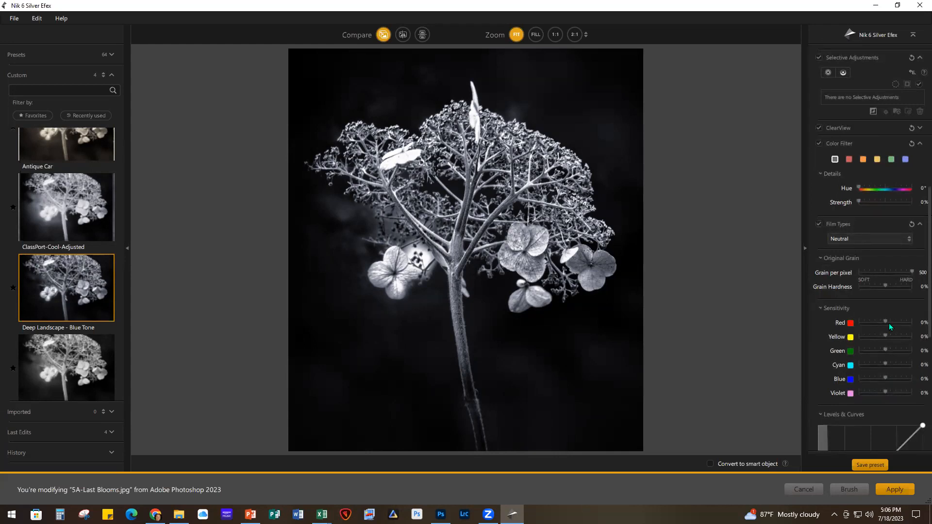
{"action": "left_click_drag", "start_coordinate": [884, 323], "coordinate": [905, 324]}
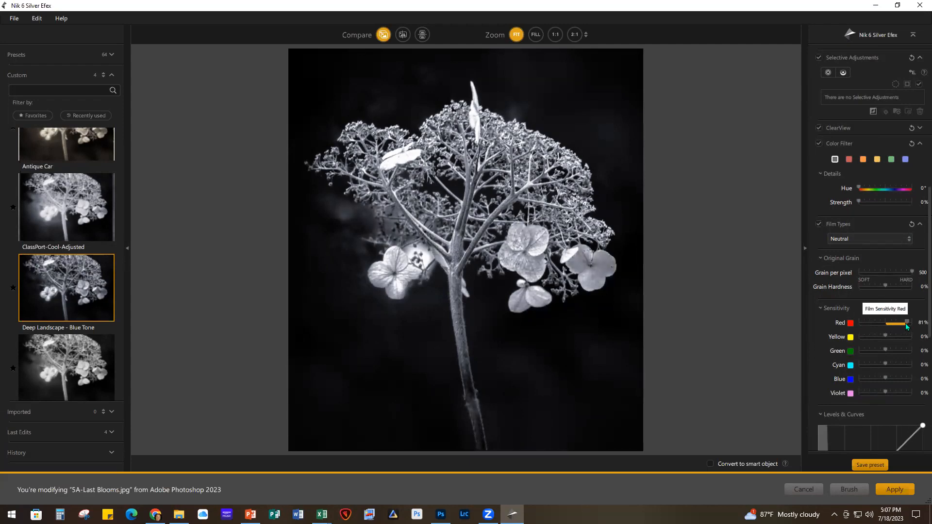
{"action": "left_click_drag", "start_coordinate": [904, 324], "coordinate": [905, 324]}
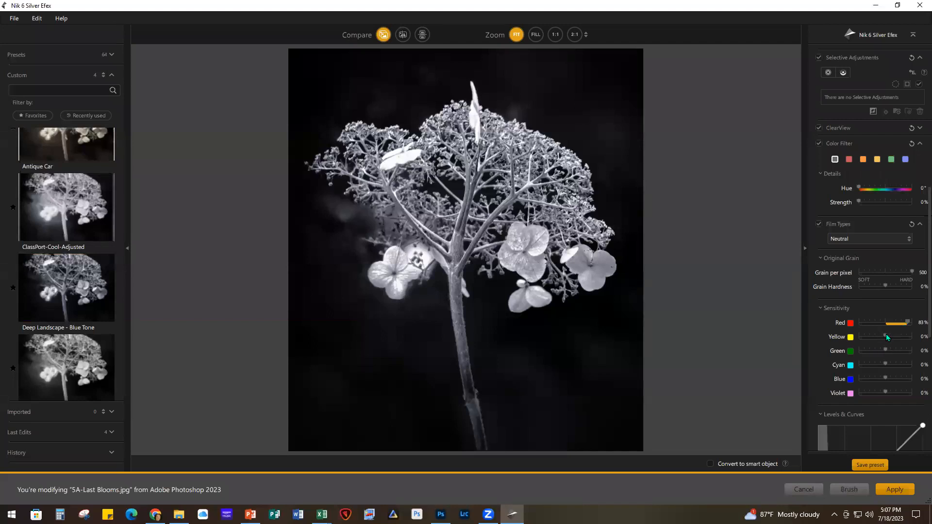
{"action": "left_click_drag", "start_coordinate": [886, 336], "coordinate": [811, 332]}
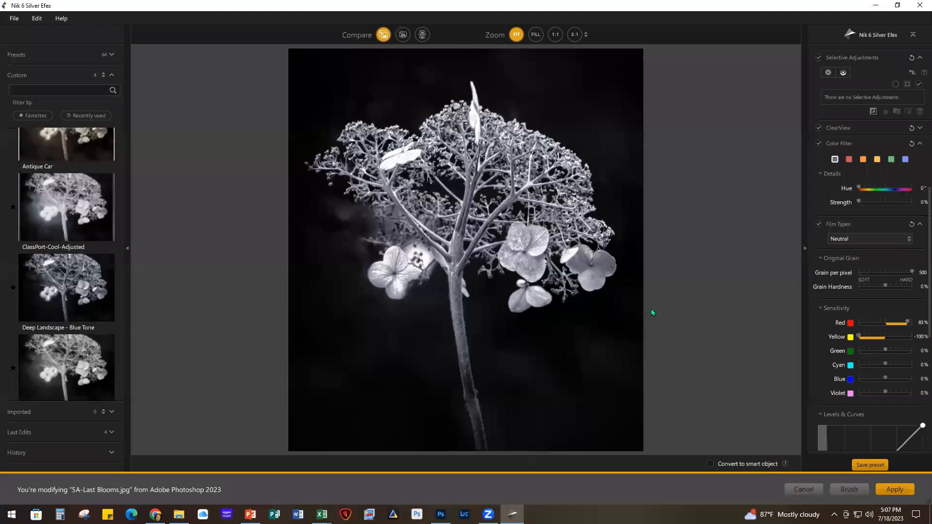
{"action": "left_click", "coordinate": [895, 490]}
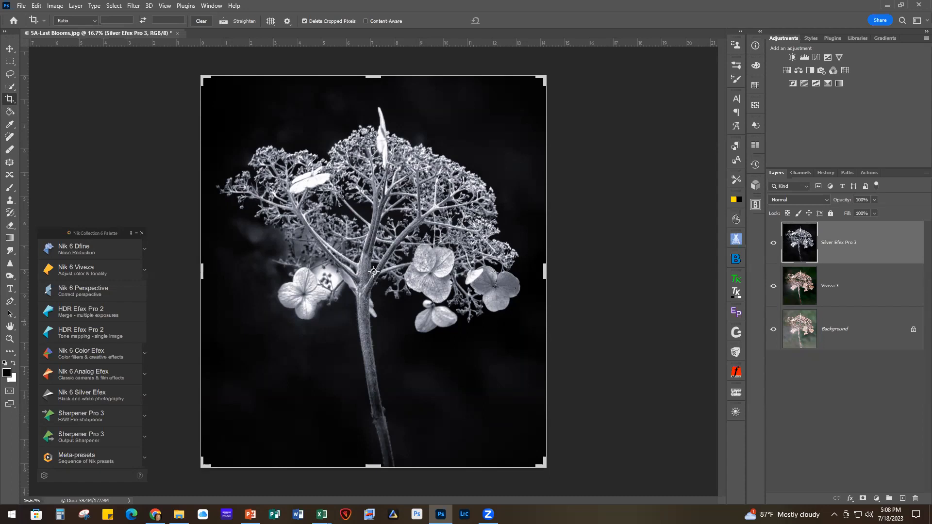
- Hide the Silver Efex layer to compare the monochrome version with the colour Viveza result
{"action": "left_click", "coordinate": [773, 243]}
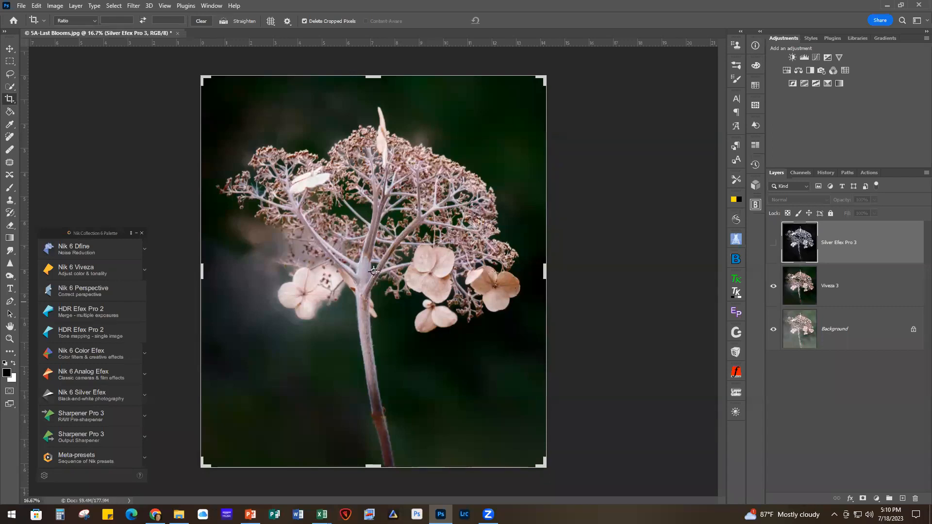
- Bring up Z-2 Webinar 34 + Nik Discount.jpg and minimise the Nik Collection palette covering it
{"action": "key", "text": "alt+Tab"}
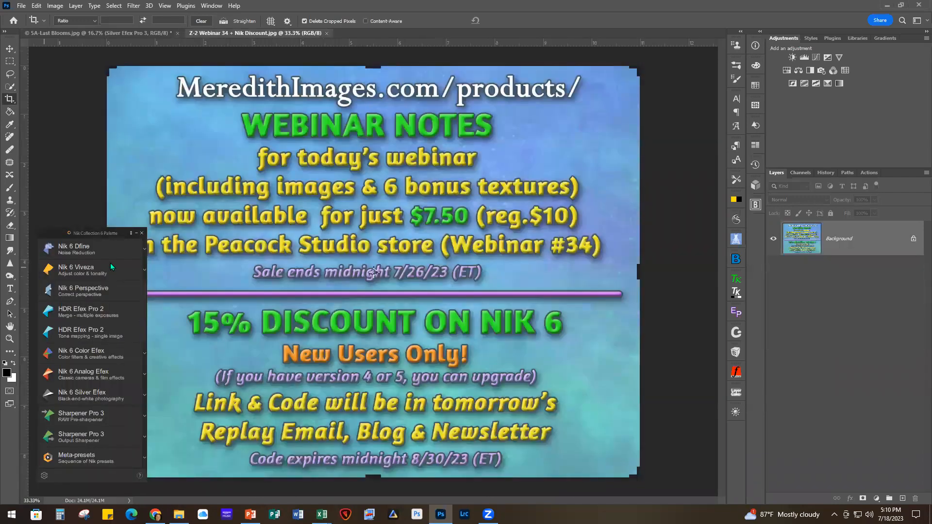
{"action": "left_click", "coordinate": [137, 235]}
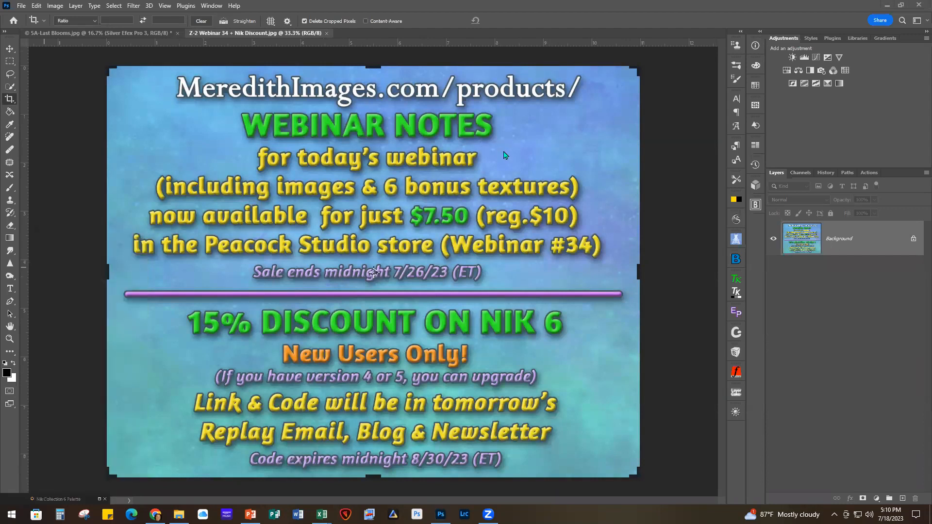